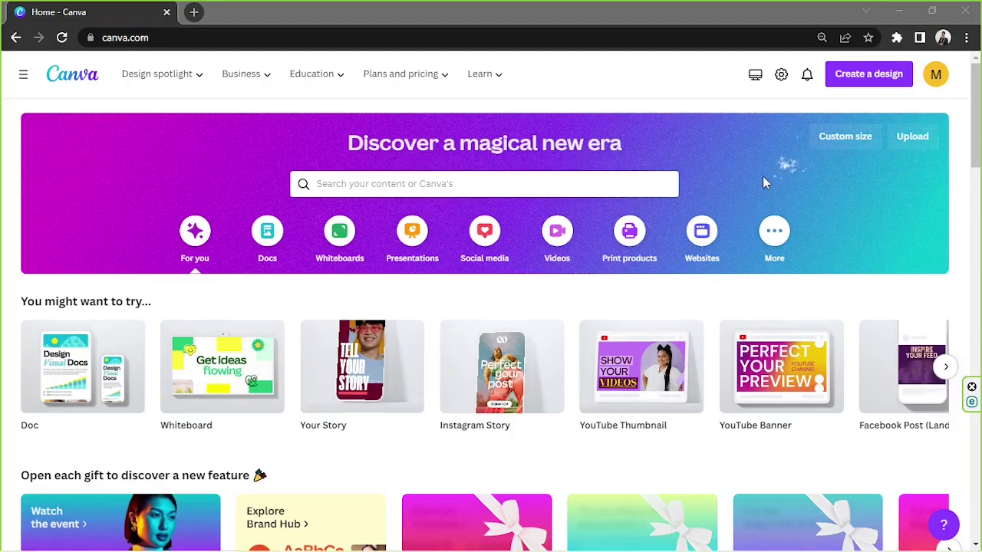
# Try setting up a custom-size design in pixels, then close it without creating anything
pyautogui.click(872, 85)
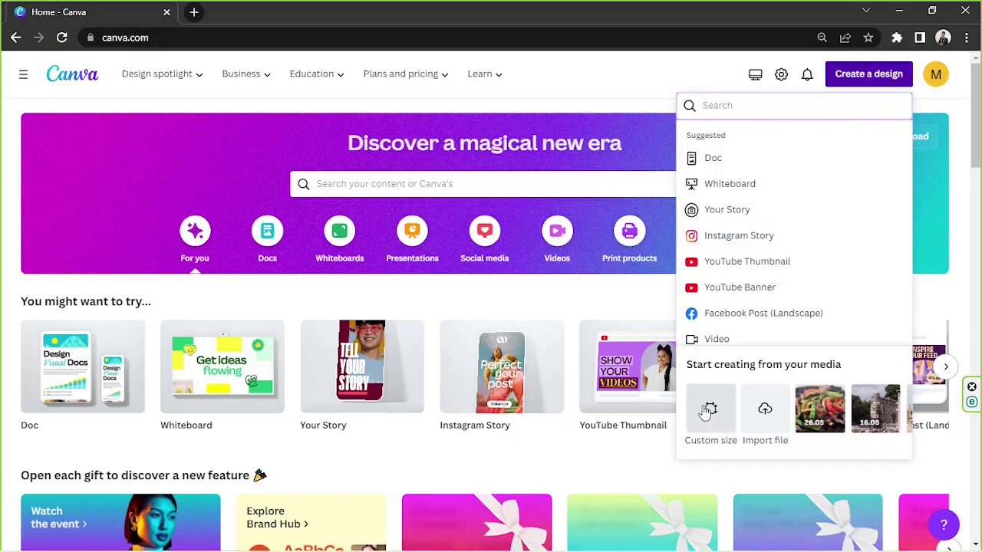
pyautogui.click(710, 410)
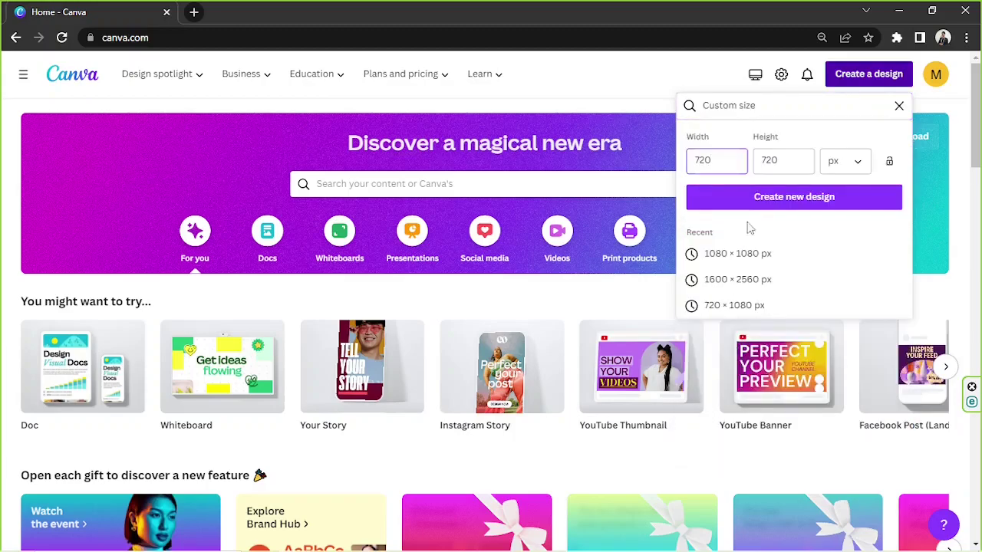
pyautogui.doubleClick(712, 159)
pyautogui.click(712, 152)
pyautogui.click(770, 160)
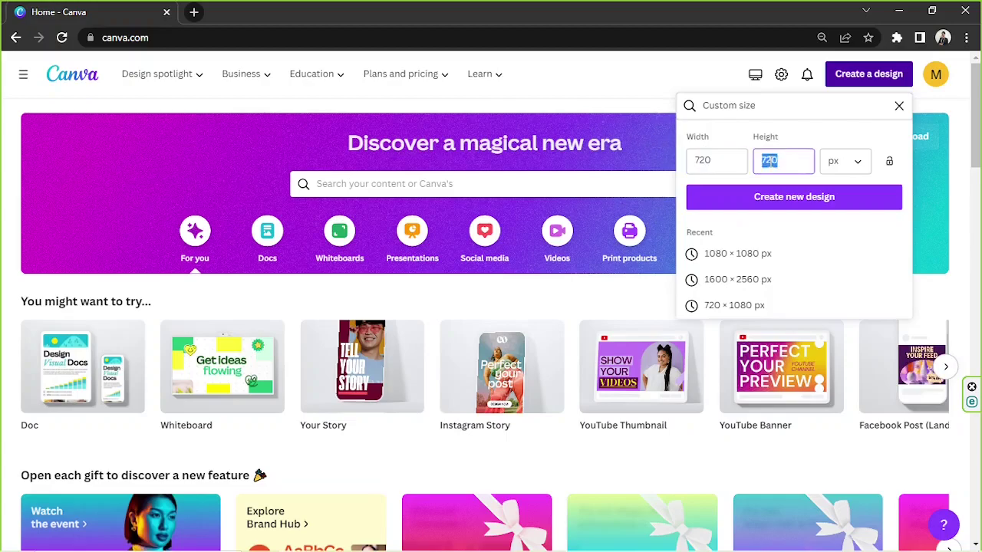
pyautogui.click(862, 164)
pyautogui.click(845, 164)
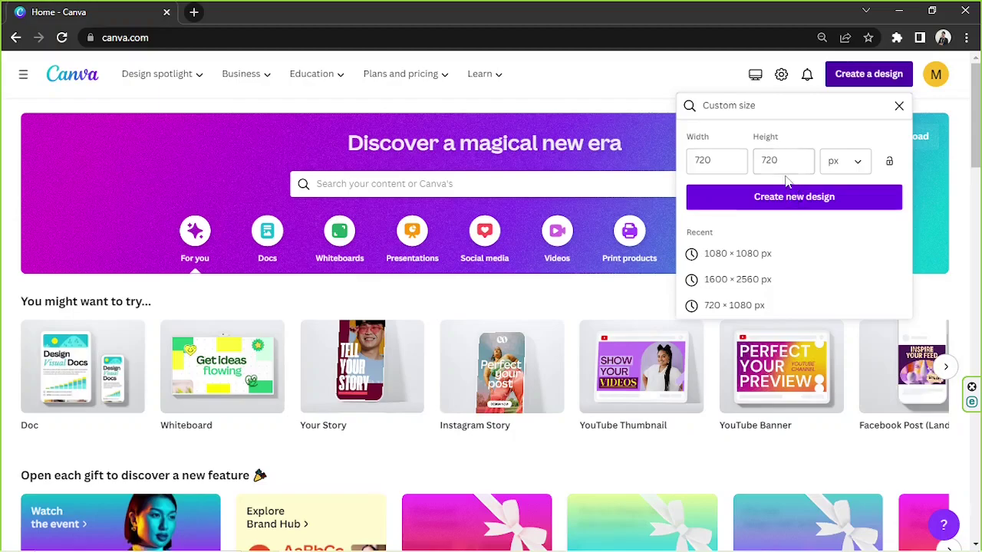
pyautogui.click(633, 89)
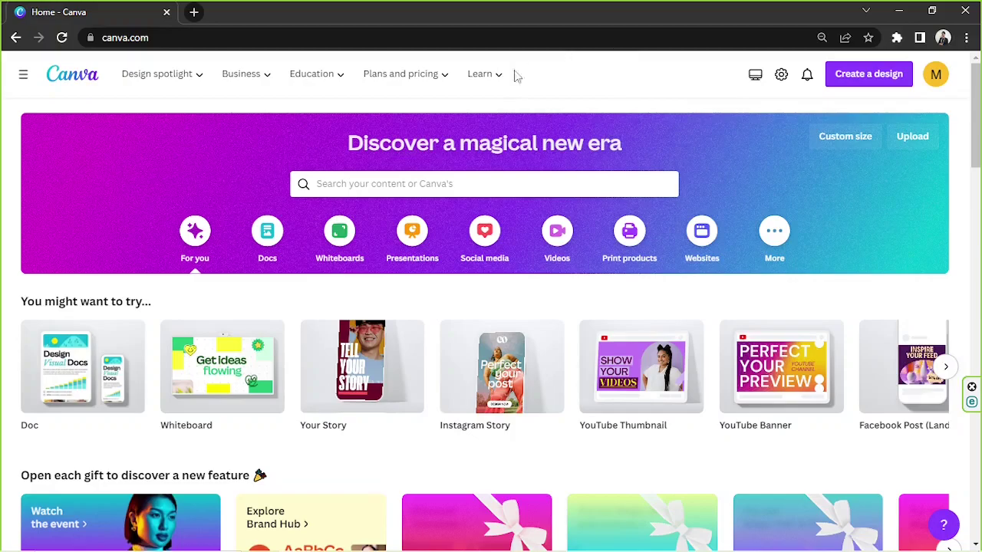
# Search templates for 'calendar', show all results and browse to the Beige Aesthetic Vase and Botanical calendar
pyautogui.click(465, 185)
pyautogui.write('calendar')
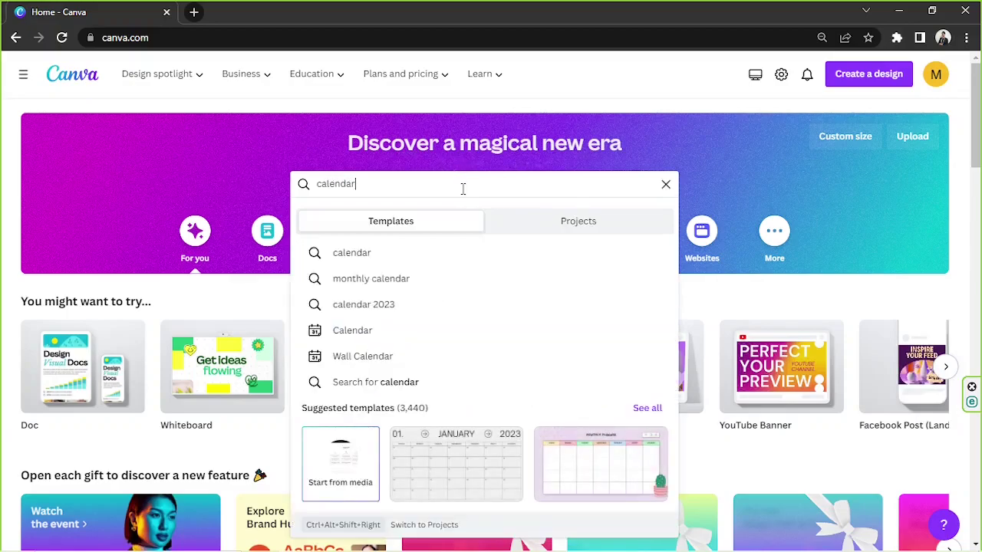
pyautogui.click(647, 409)
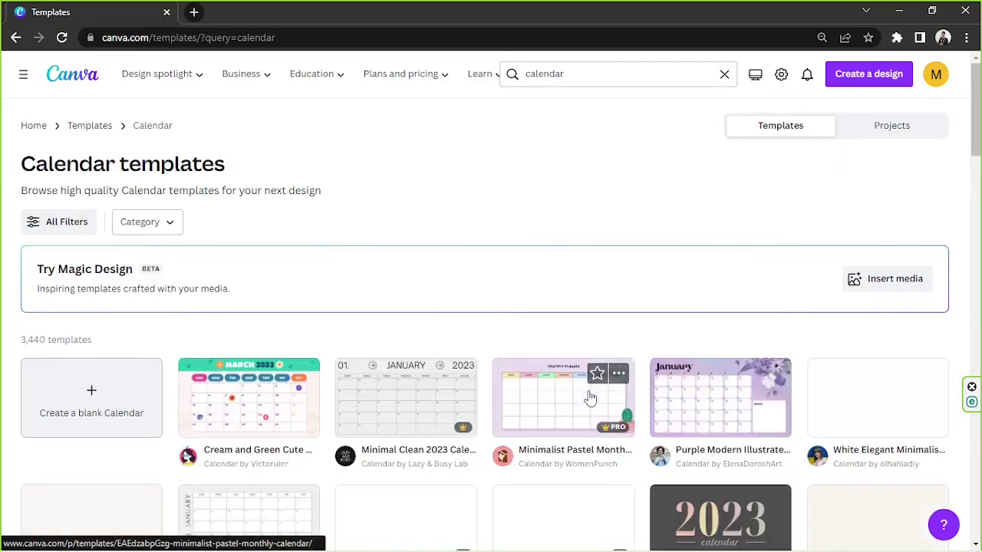
pyautogui.scroll(-2, 592, 352)
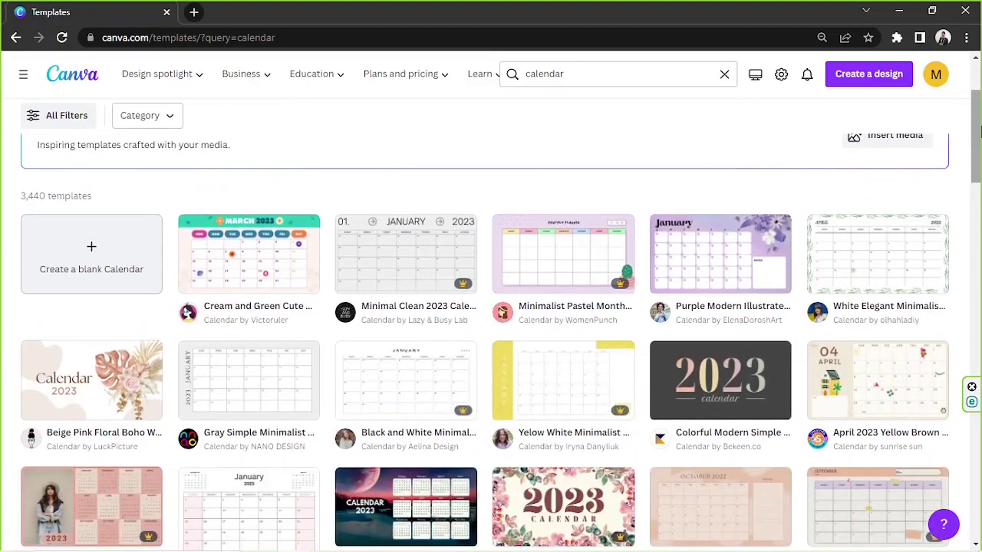
pyautogui.scroll(-1, 978, 177)
pyautogui.scroll(-1, 980, 146)
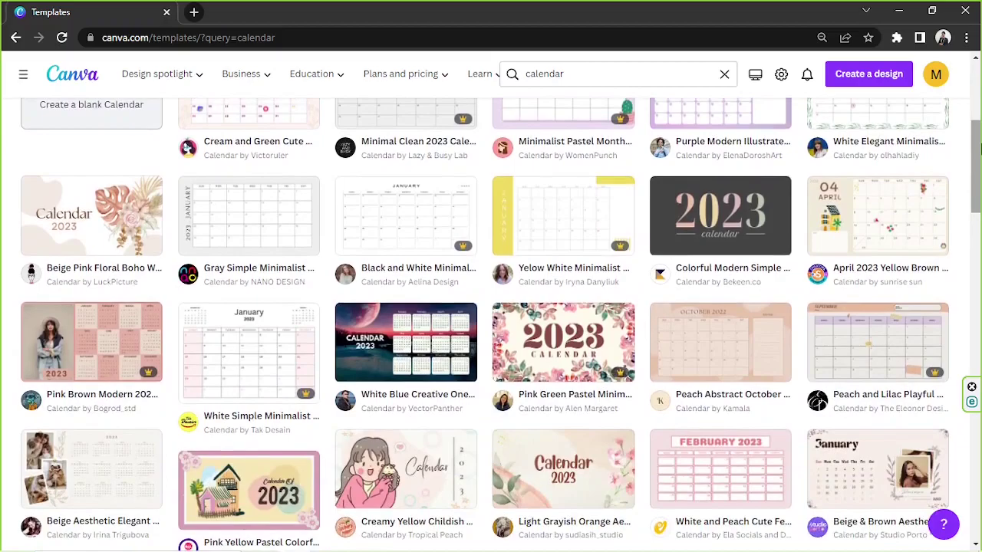
pyautogui.scroll(-3, 979, 146)
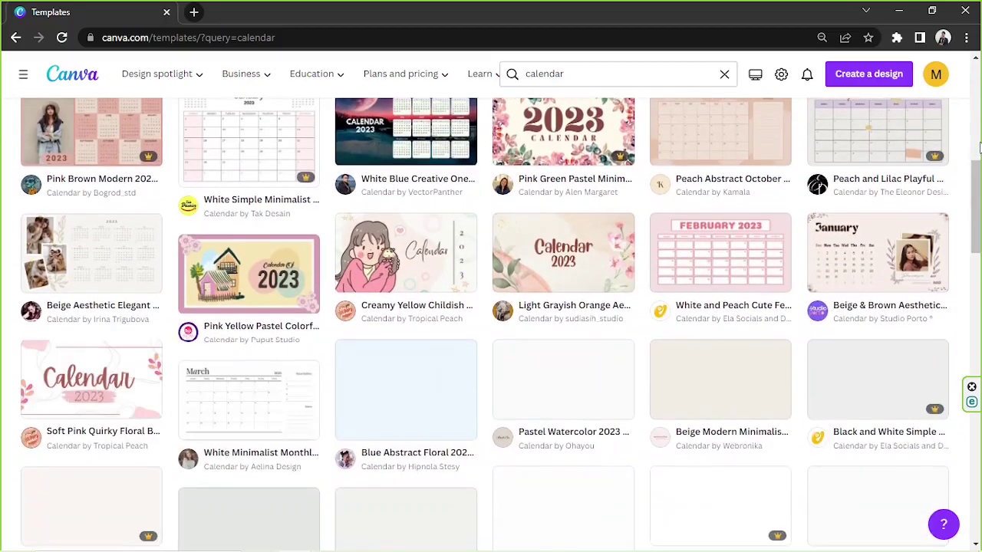
pyautogui.scroll(1, 979, 145)
pyautogui.scroll(4, 979, 146)
pyautogui.scroll(-15, 979, 150)
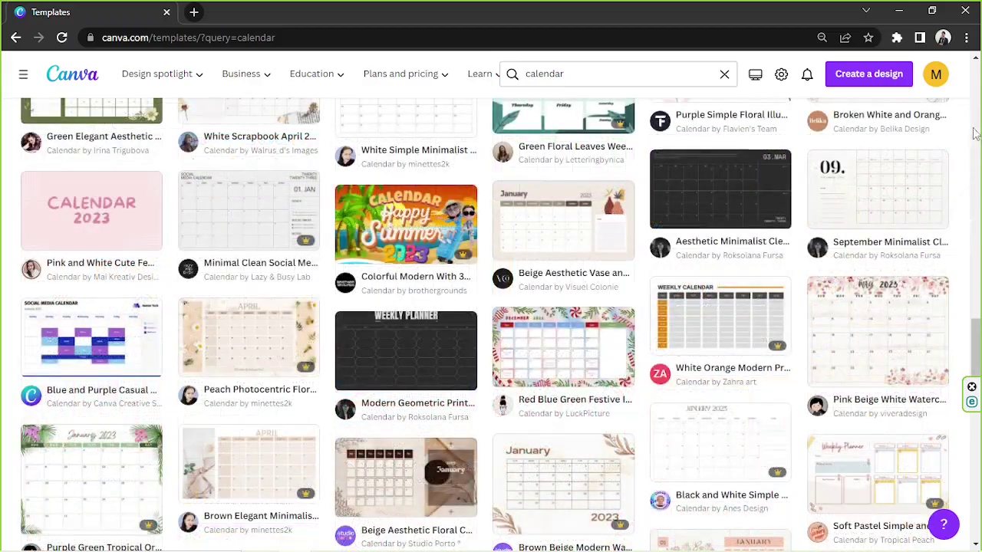
pyautogui.moveTo(547, 245)
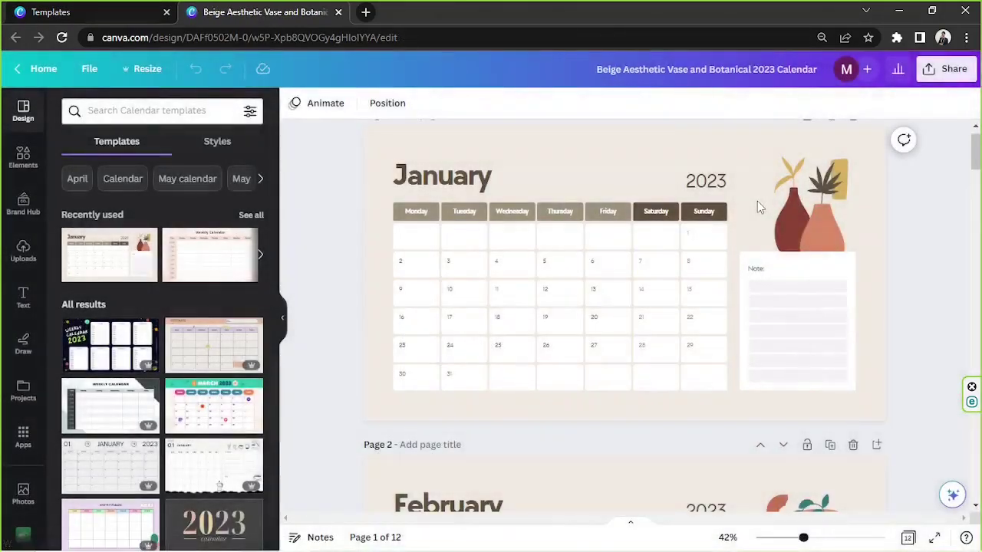
# Delete the December, November, October and September pages
pyautogui.scroll(-12, 389, 193)
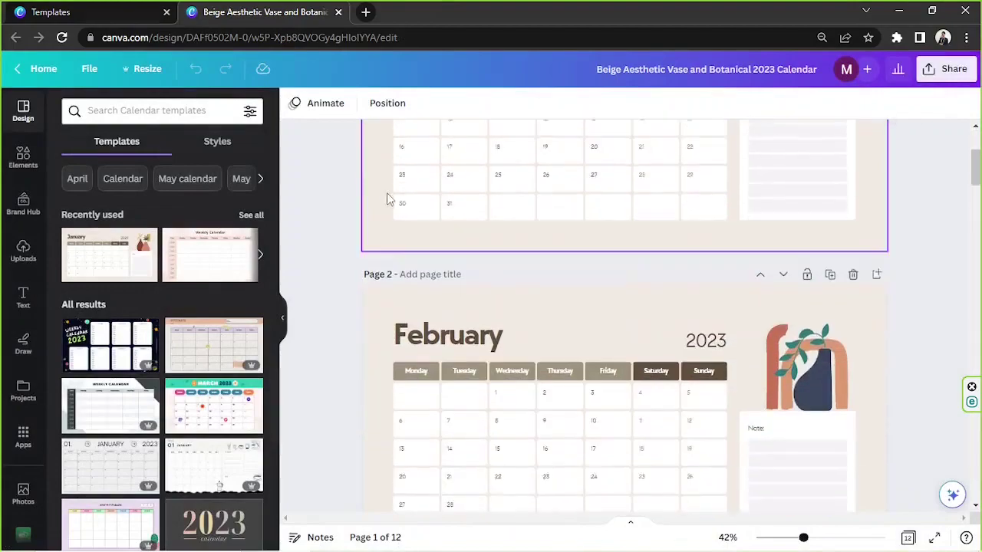
pyautogui.scroll(-18, 389, 195)
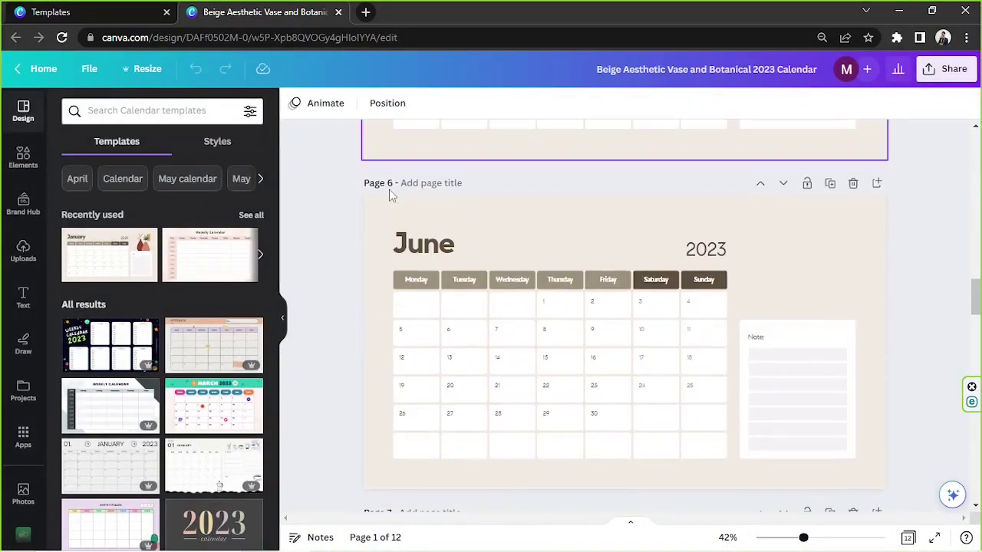
pyautogui.scroll(-18, 389, 194)
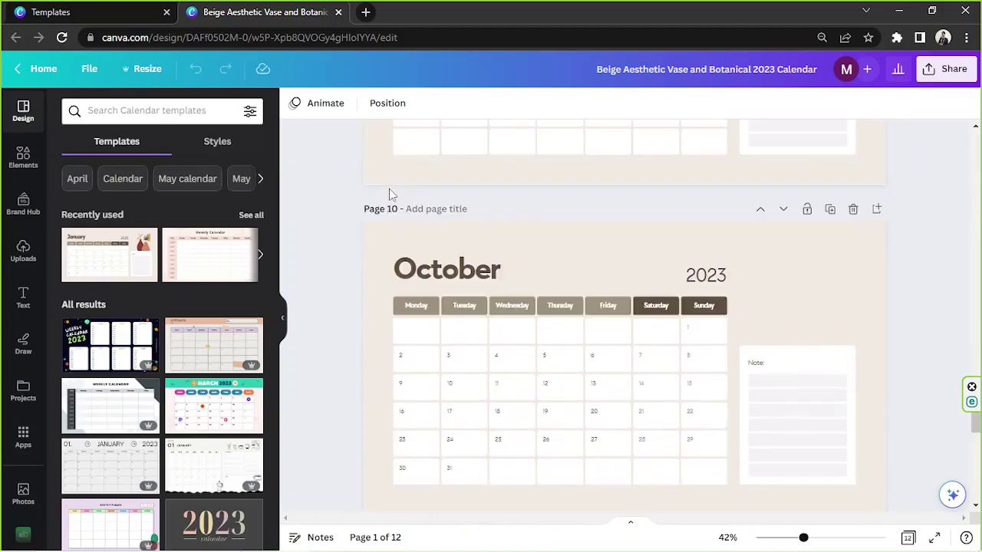
pyautogui.scroll(5, 965, 314)
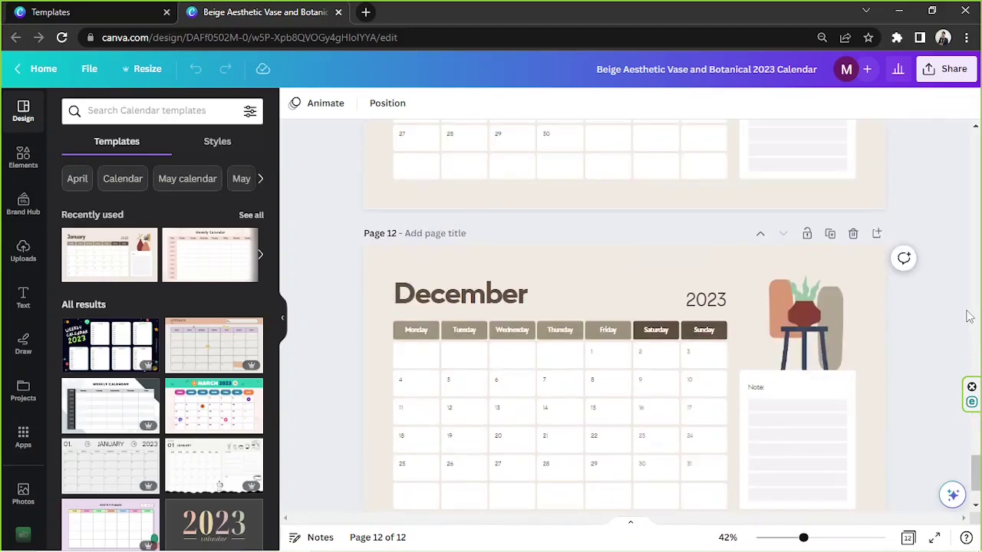
pyautogui.click(854, 362)
pyautogui.click(854, 218)
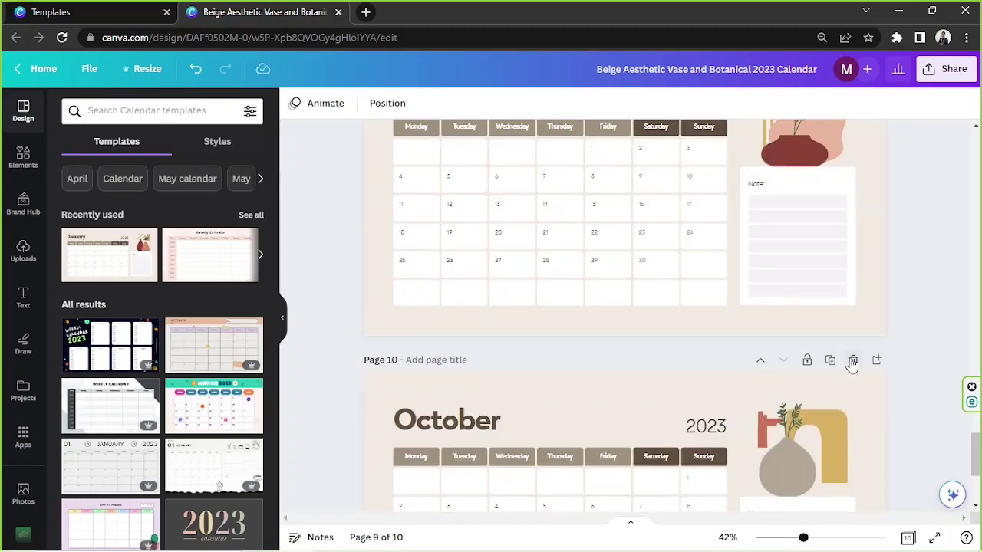
pyautogui.click(852, 362)
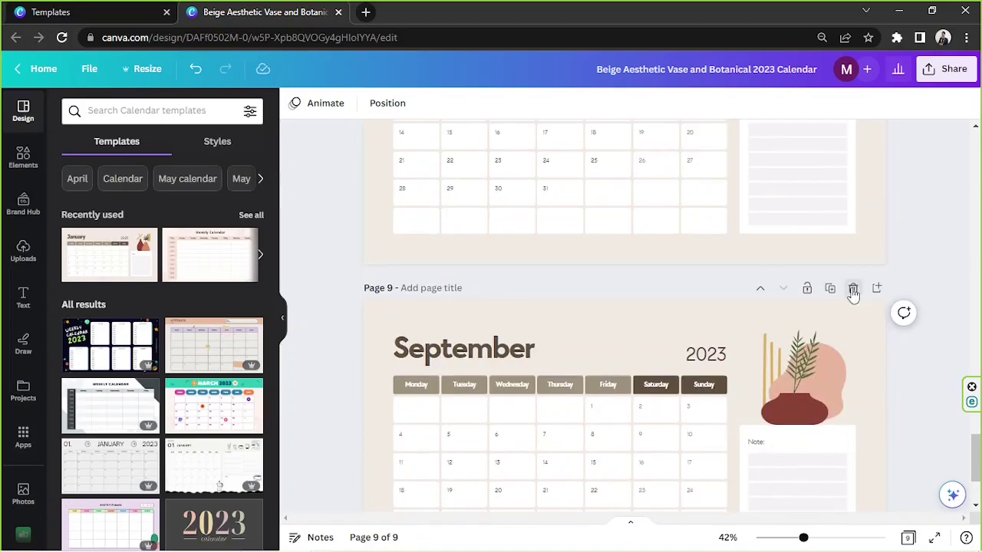
pyautogui.click(853, 290)
# Delete the August through February pages, leaving only January
pyautogui.click(853, 432)
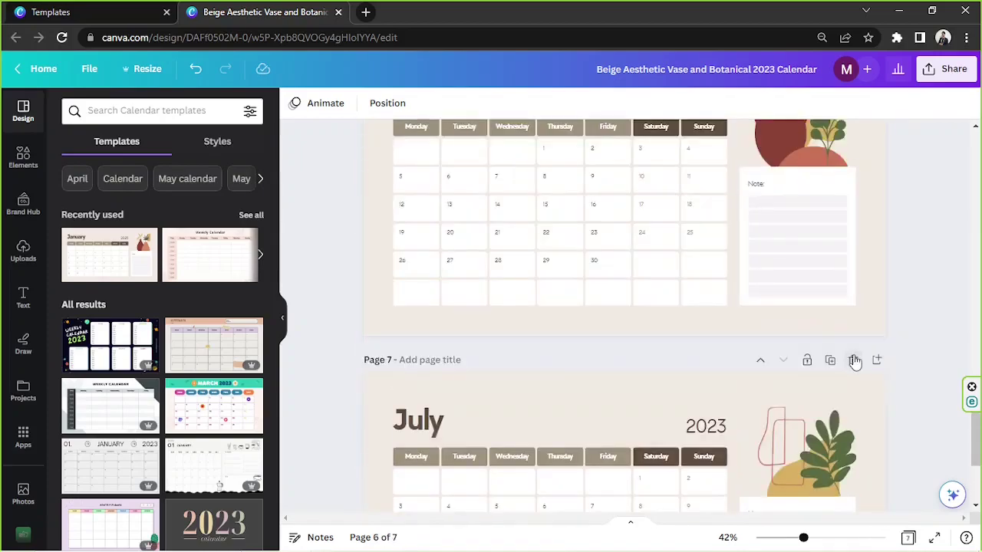
pyautogui.click(854, 362)
pyautogui.click(853, 288)
pyautogui.click(851, 317)
pyautogui.click(851, 285)
pyautogui.click(851, 434)
pyautogui.click(853, 178)
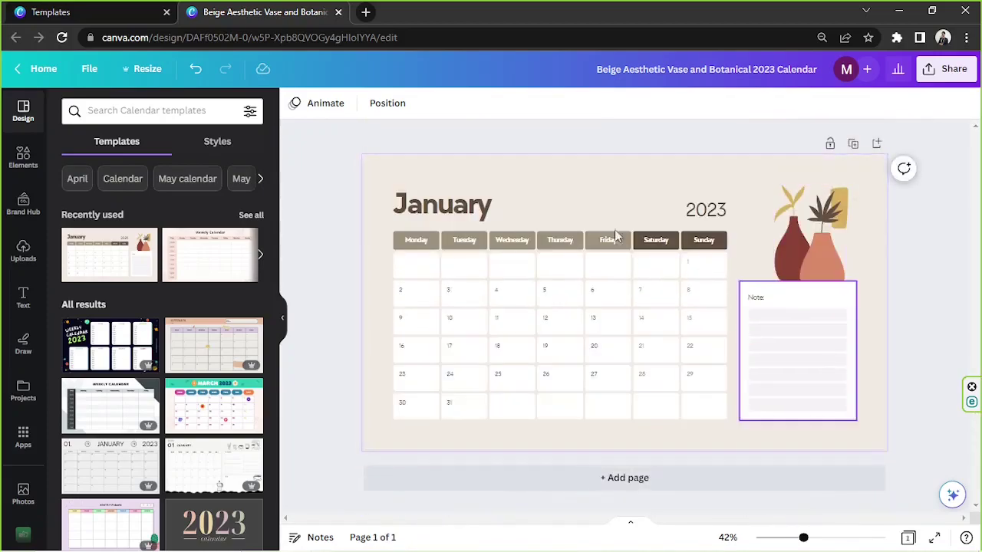
pyautogui.moveTo(353, 173); pyautogui.dragTo(912, 355)
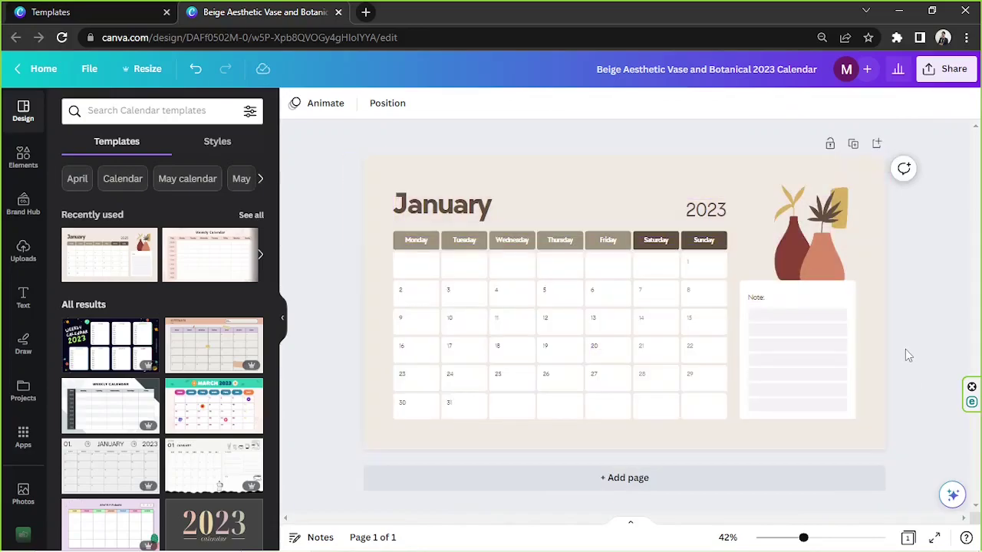
pyautogui.moveTo(340, 155); pyautogui.dragTo(867, 419)
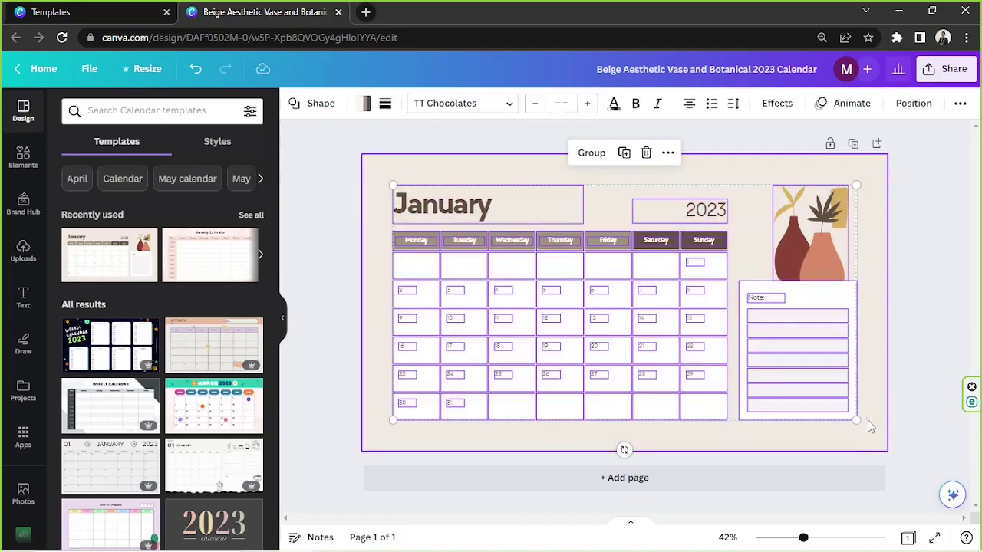
pyautogui.click(906, 407)
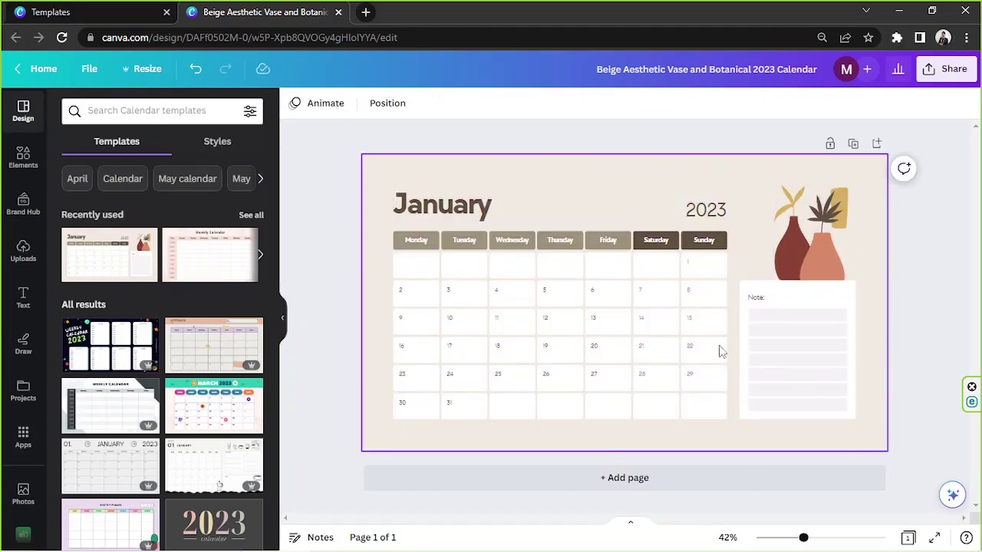
pyautogui.scroll(-10, 184, 255)
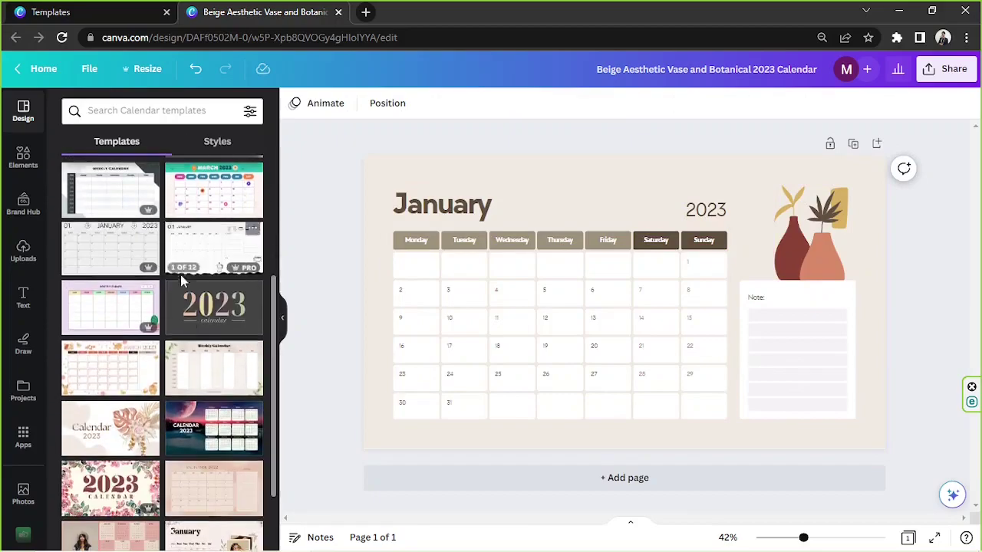
pyautogui.scroll(-3, 207, 316)
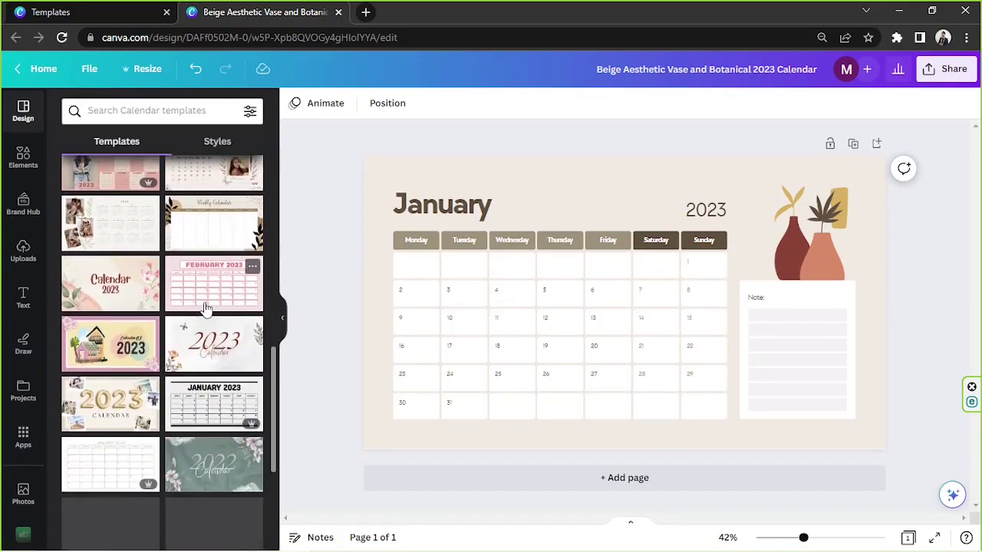
pyautogui.scroll(-8, 205, 307)
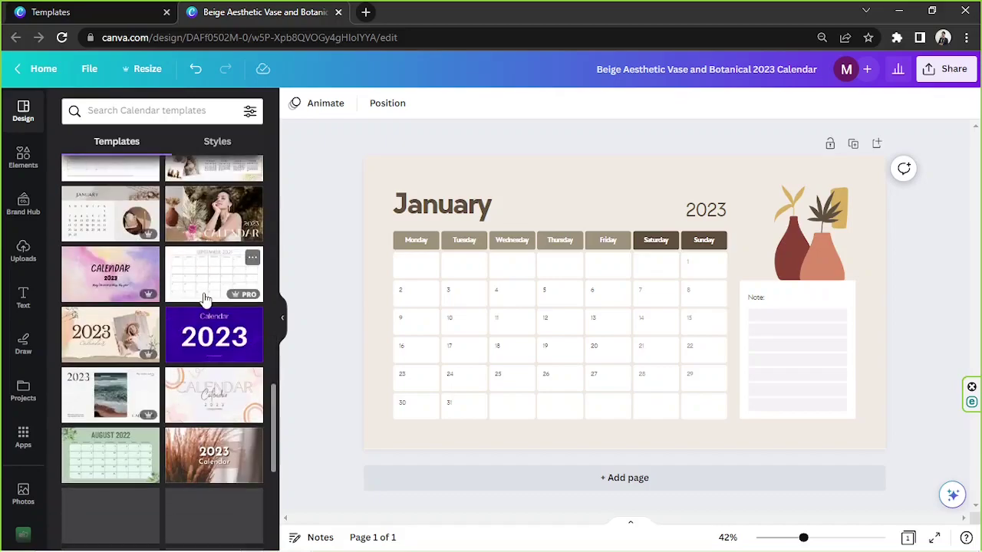
pyautogui.scroll(-10, 205, 297)
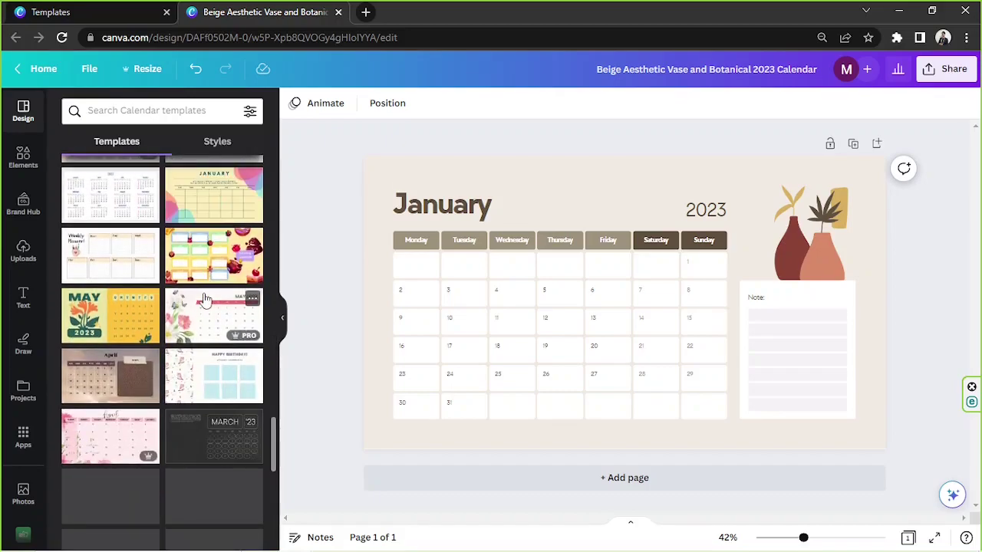
pyautogui.scroll(-3, 206, 299)
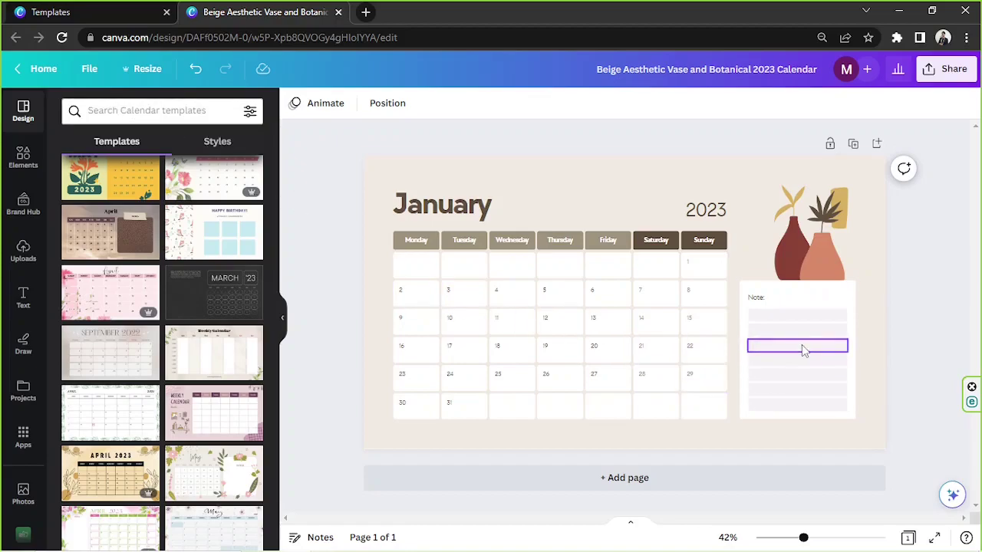
# Delete the vase illustration, the Note box and the 2023 year text
pyautogui.moveTo(744, 170); pyautogui.dragTo(834, 445)
pyautogui.press('Delete')
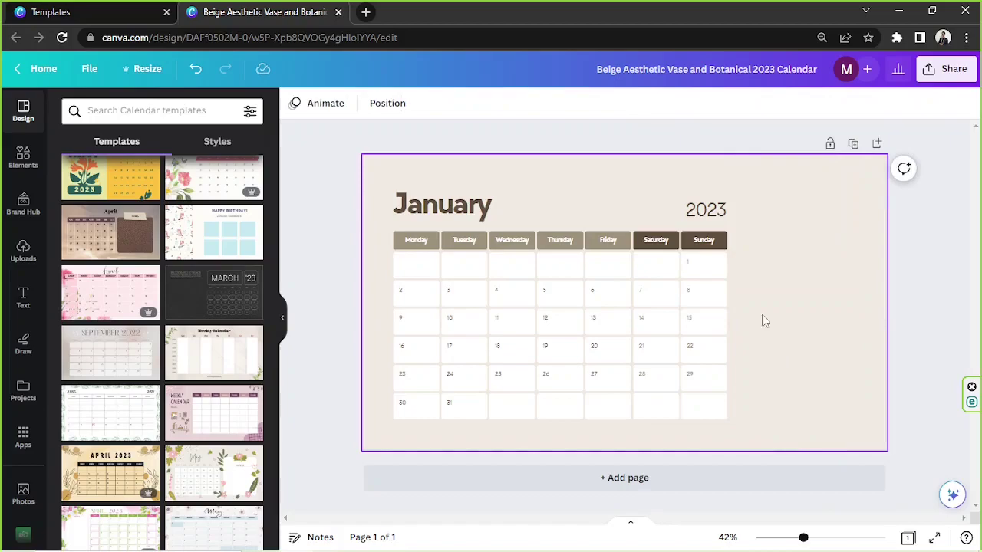
pyautogui.click(716, 220)
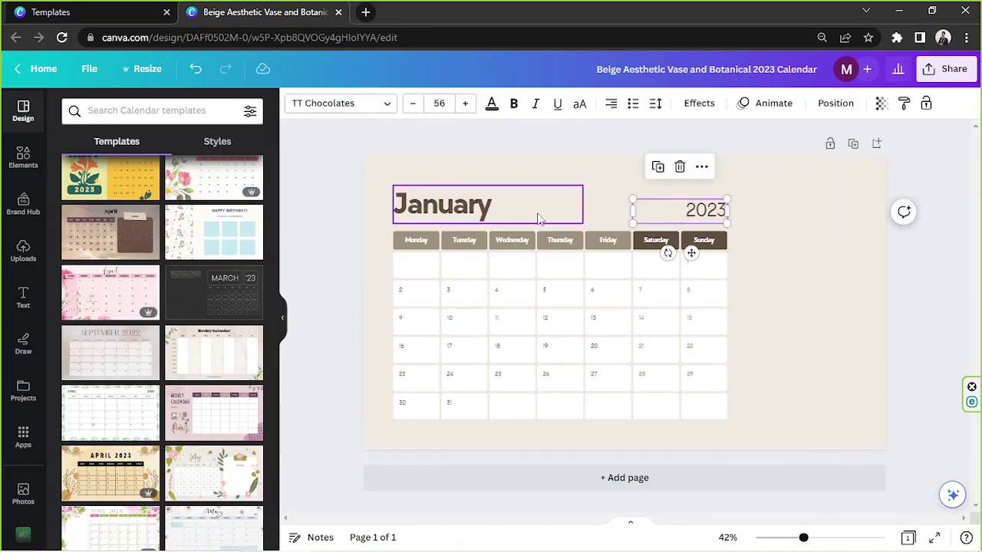
pyautogui.press('Delete')
# Move the January title top-left, enlarge and reposition the grid, and widen the heading box
pyautogui.moveTo(486, 210); pyautogui.dragTo(460, 180)
pyautogui.moveTo(363, 220); pyautogui.dragTo(738, 443)
pyautogui.moveTo(640, 371); pyautogui.dragTo(617, 336)
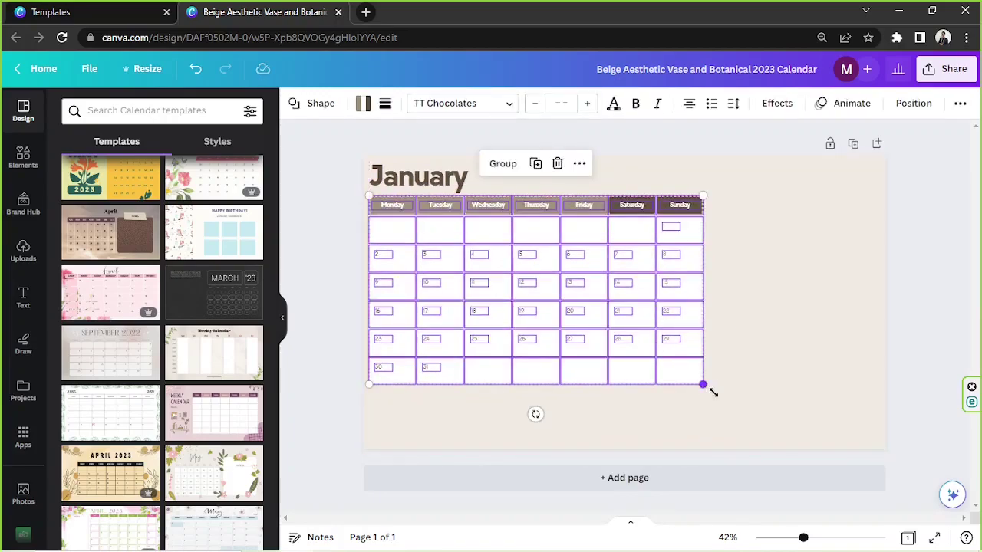
pyautogui.moveTo(703, 385); pyautogui.dragTo(805, 437)
pyautogui.moveTo(630, 363)
pyautogui.mouseDown()
pyautogui.moveTo(692, 371)
pyautogui.moveTo(635, 371)
pyautogui.mouseUp()
pyautogui.click(332, 285)
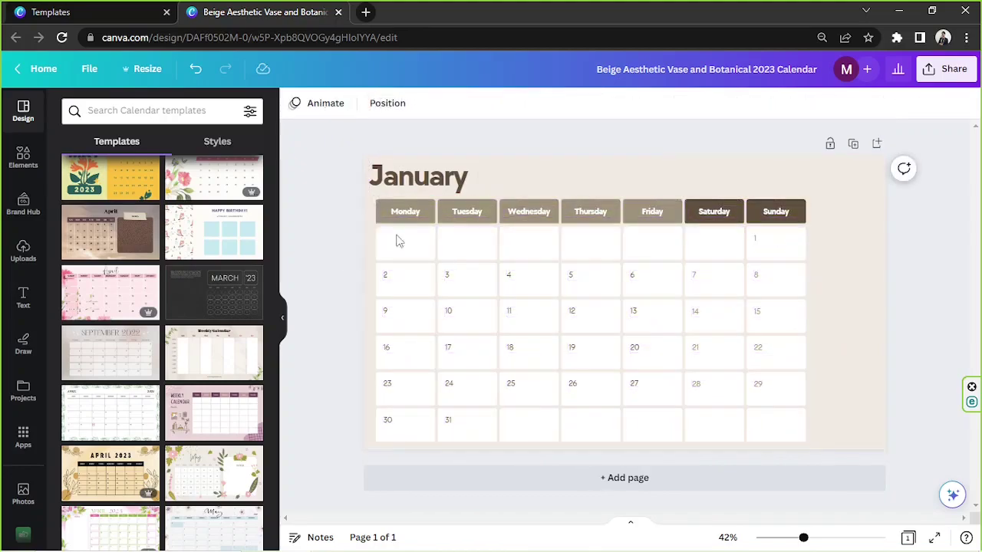
pyautogui.moveTo(435, 178); pyautogui.dragTo(444, 181)
pyautogui.moveTo(568, 179); pyautogui.dragTo(801, 182)
# Replace January with 'BIRTHDAY CALENDAR' and set its letter spacing to 150
pyautogui.doubleClick(398, 191)
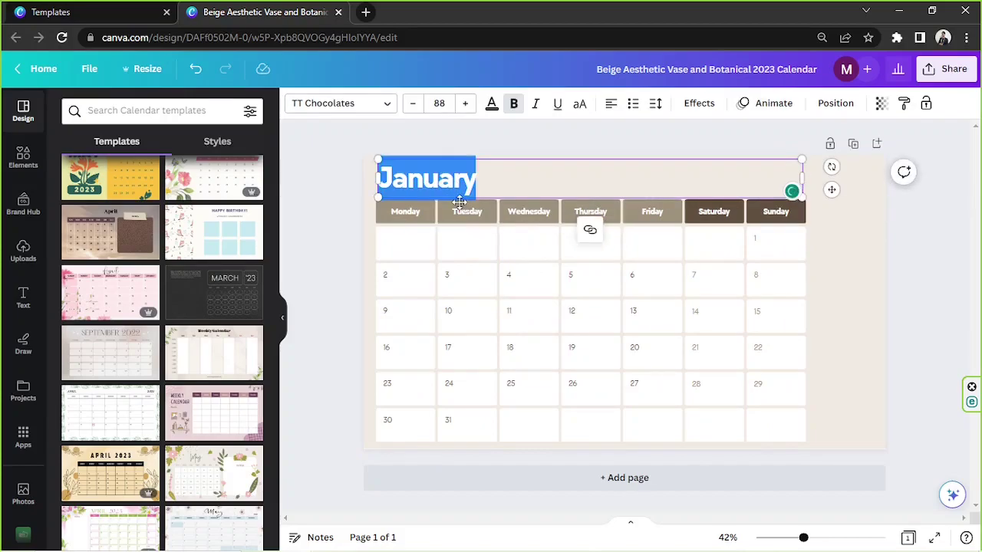
pyautogui.write('BIRTHDAY')
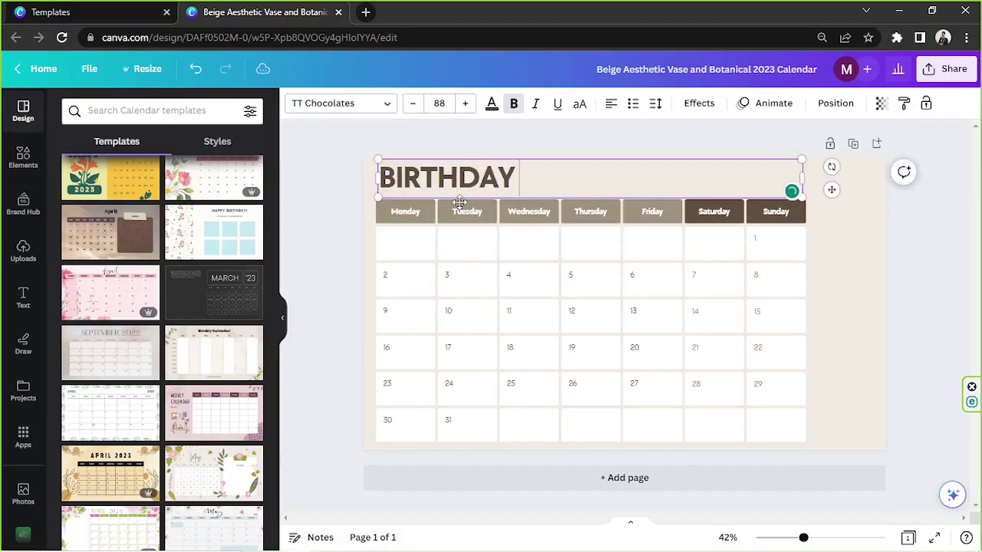
pyautogui.write(' CALENDAR')
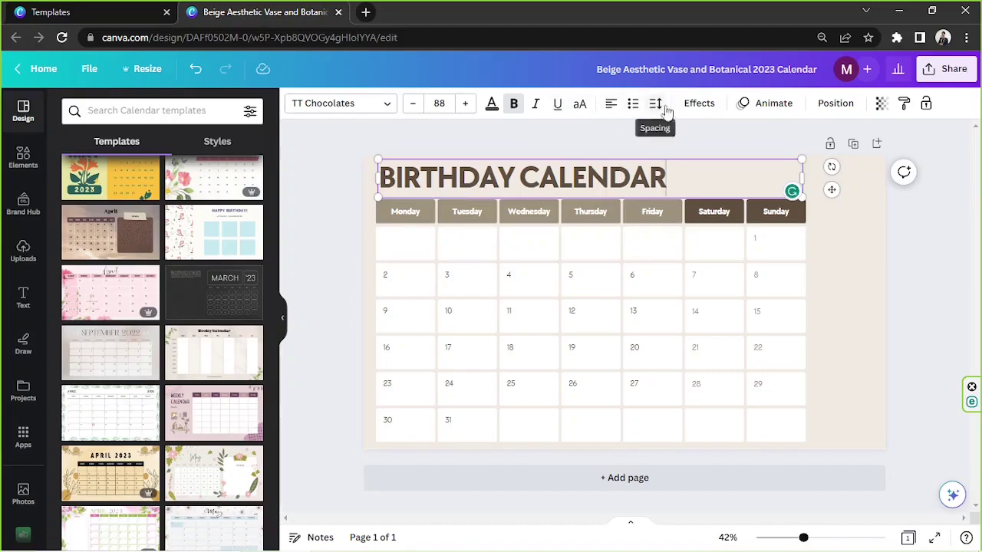
pyautogui.click(655, 104)
pyautogui.moveTo(689, 163); pyautogui.dragTo(718, 163)
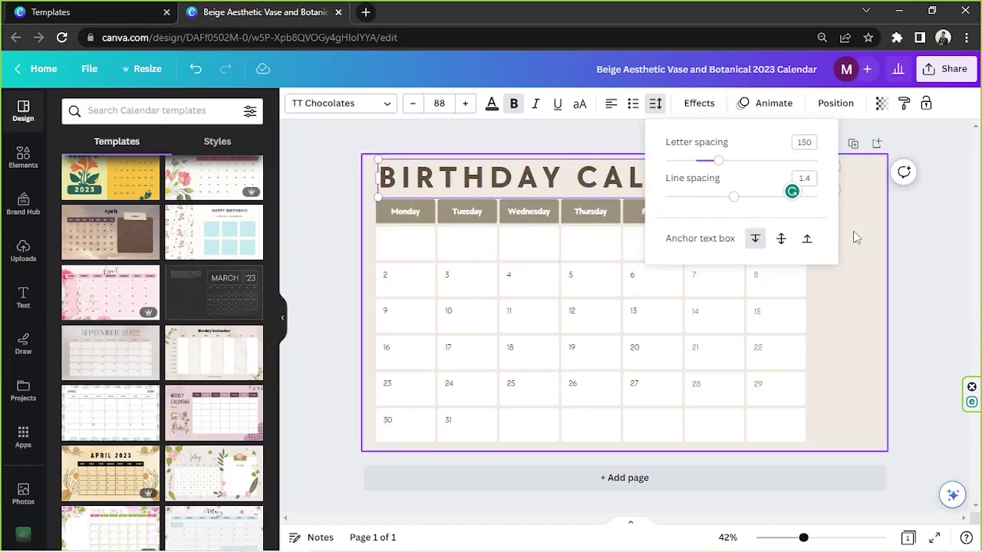
pyautogui.click(803, 537)
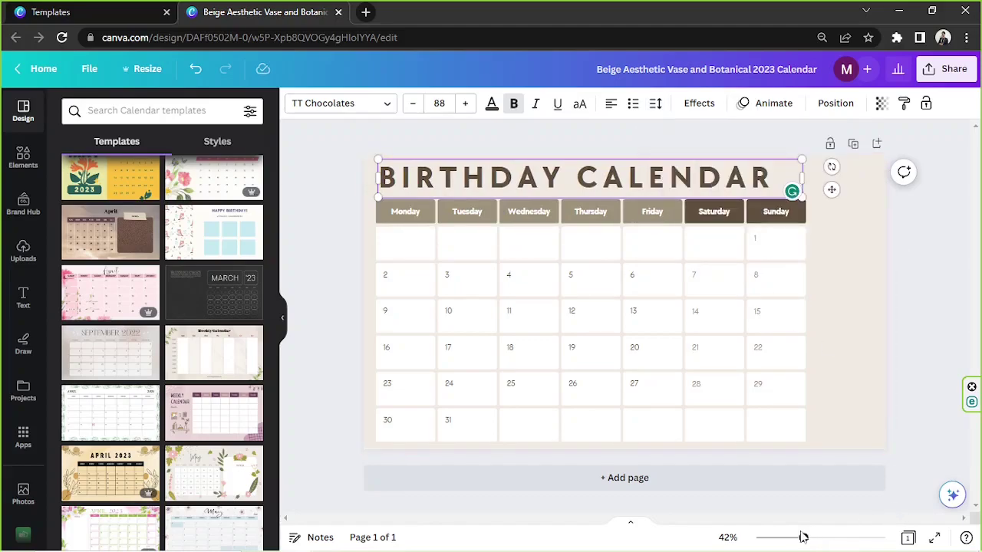
# Raise the heading's letter spacing to about 216 so it spans the date grid
pyautogui.moveTo(792, 543); pyautogui.dragTo(761, 537)
pyautogui.click(653, 105)
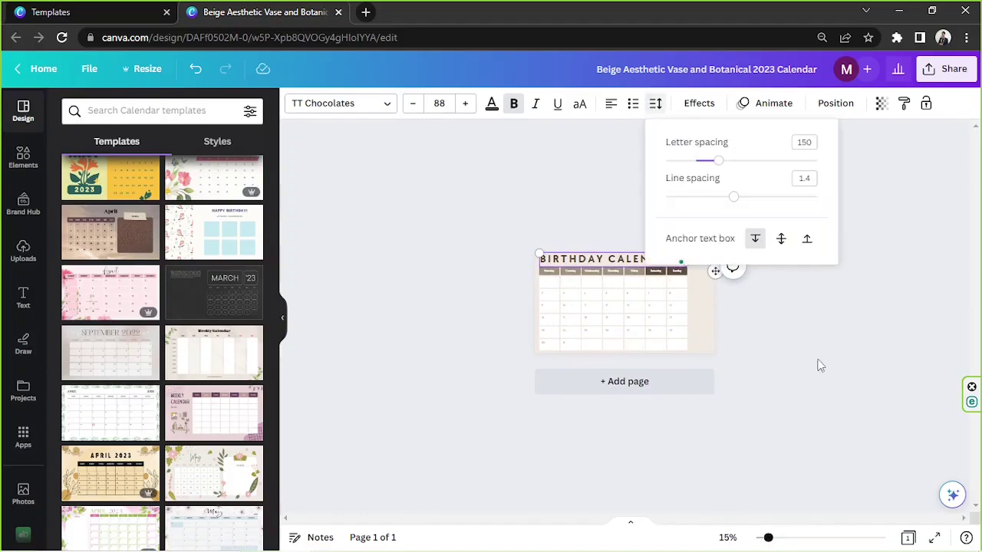
pyautogui.moveTo(767, 537); pyautogui.dragTo(756, 537)
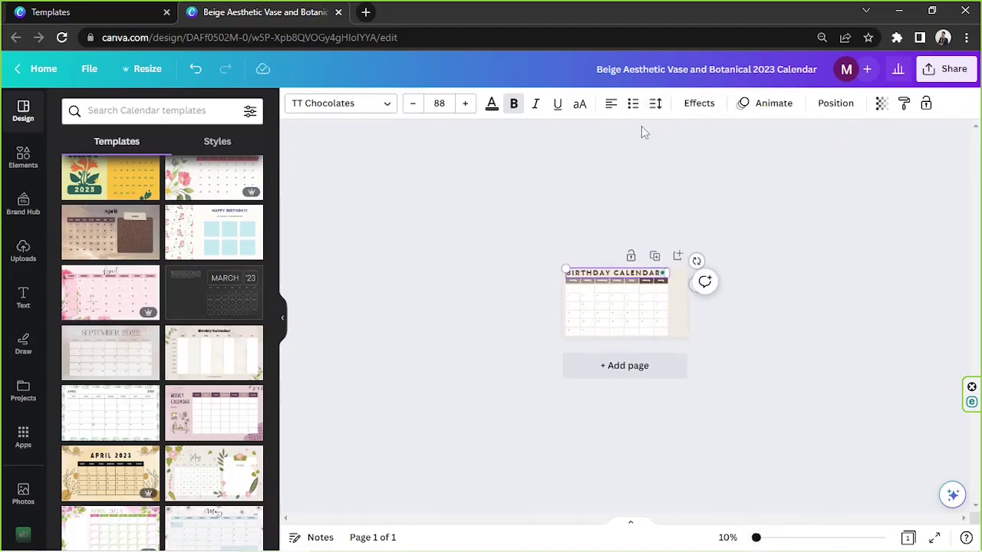
pyautogui.click(657, 104)
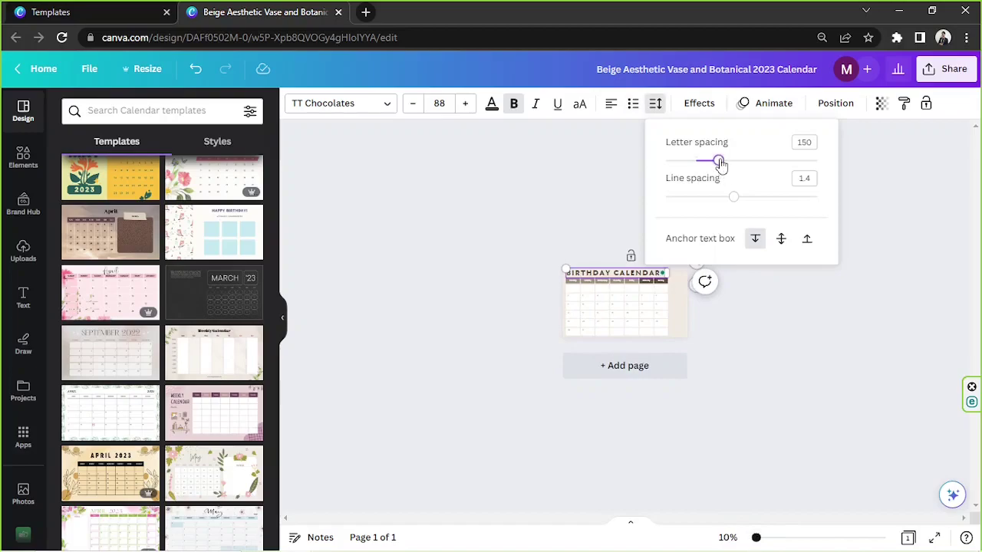
pyautogui.moveTo(719, 163); pyautogui.dragTo(729, 164)
pyautogui.click(671, 278)
pyautogui.scroll(5, 671, 277)
pyautogui.scroll(-5, 719, 535)
pyautogui.click(657, 104)
pyautogui.click(776, 345)
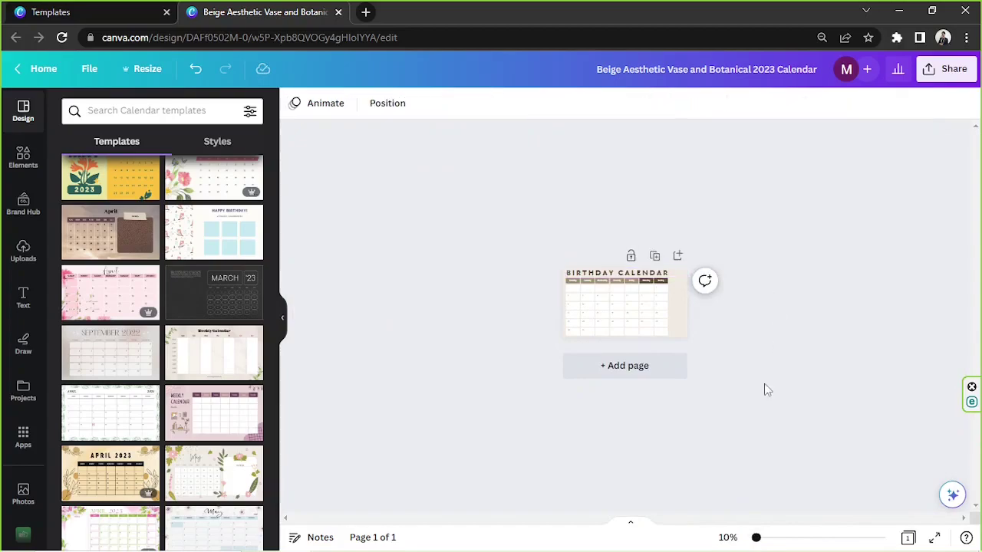
pyautogui.click(801, 538)
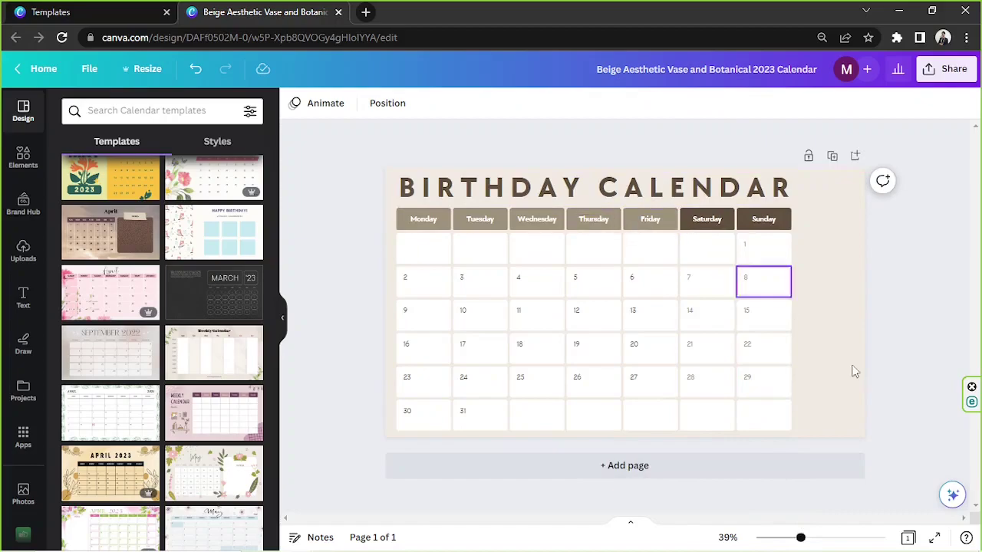
# Delete the weekday names from the header cells, starting with Monday
pyautogui.click(814, 539)
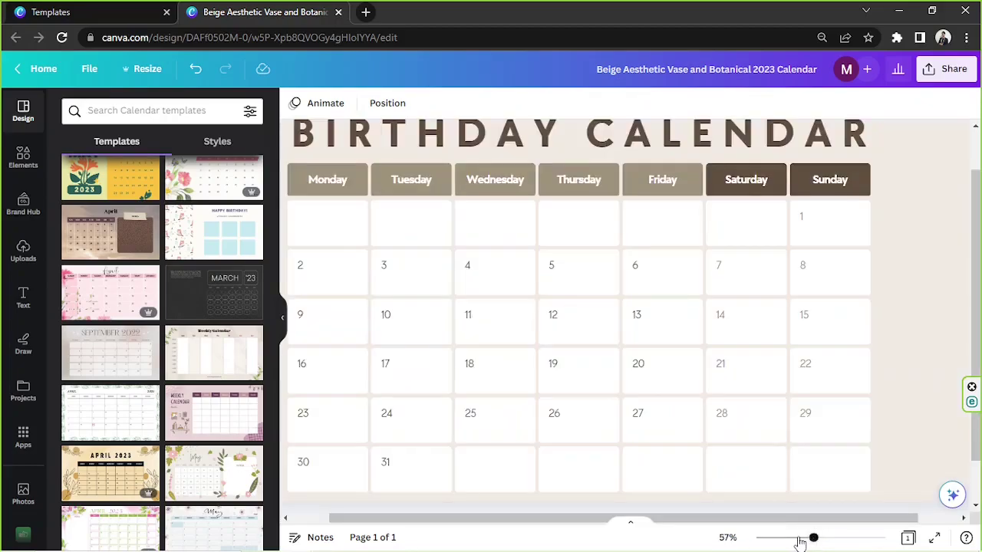
pyautogui.moveTo(800, 542); pyautogui.dragTo(808, 538)
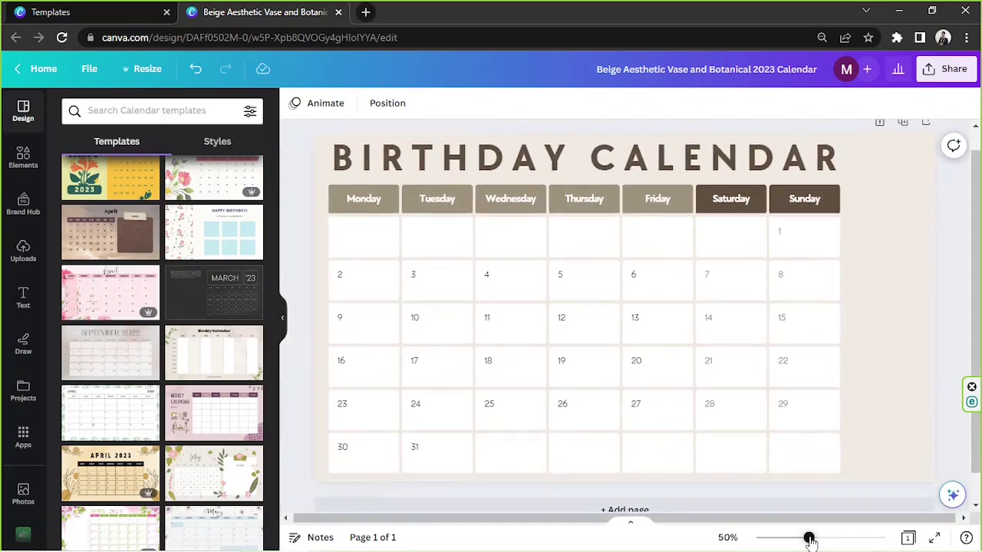
pyautogui.doubleClick(383, 204)
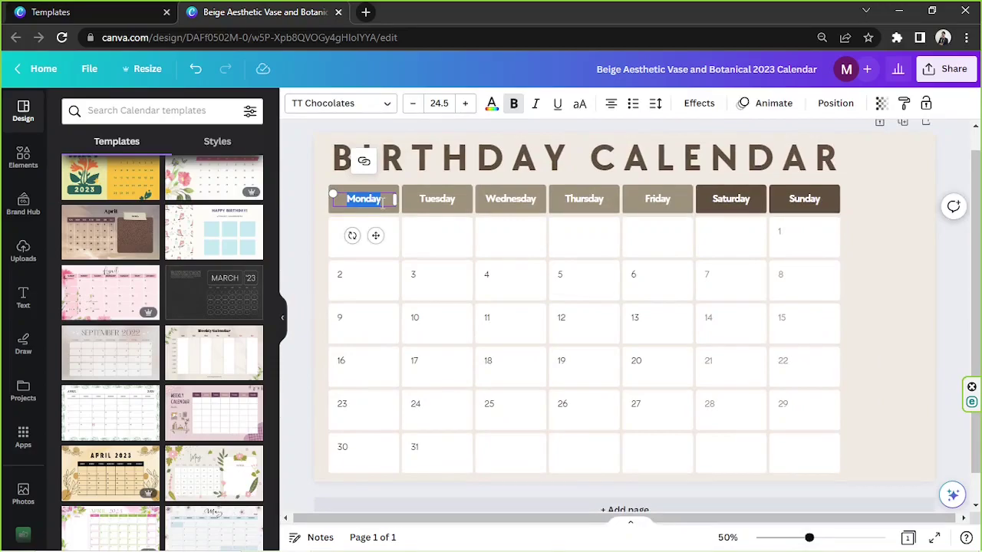
pyautogui.press('BackSpace')
pyautogui.press('Tab')
pyautogui.press('BackSpace')
pyautogui.press('Tab')
pyautogui.press('BackSpace')
pyautogui.press('Tab')
pyautogui.press('BackSpace')
pyautogui.press('Tab')
pyautogui.press('BackSpace')
pyautogui.press('Tab')
pyautogui.press('BackSpace')
pyautogui.press('Tab')
pyautogui.press('BackSpace')
# Select the page background at about one-third zoom
pyautogui.click(881, 219)
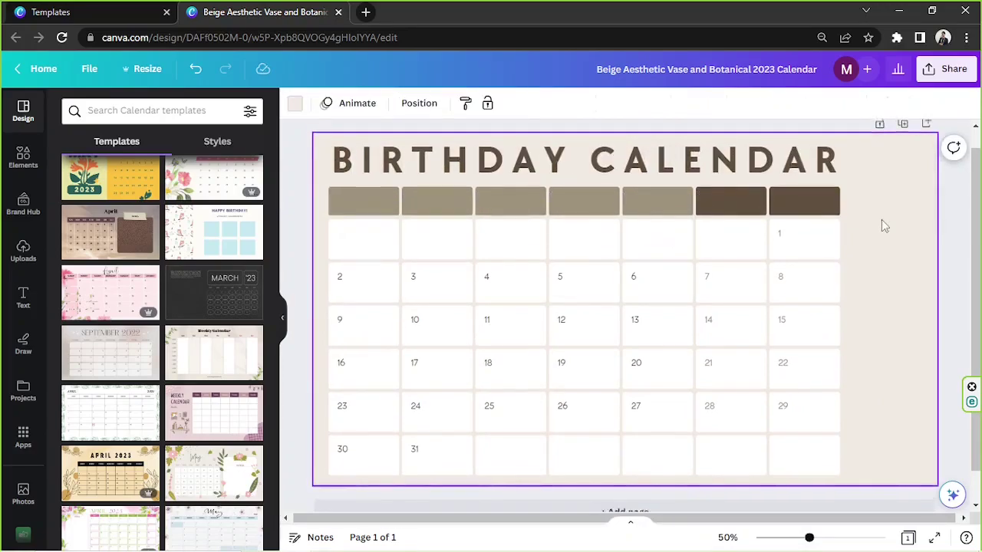
pyautogui.scroll(-1, 881, 219)
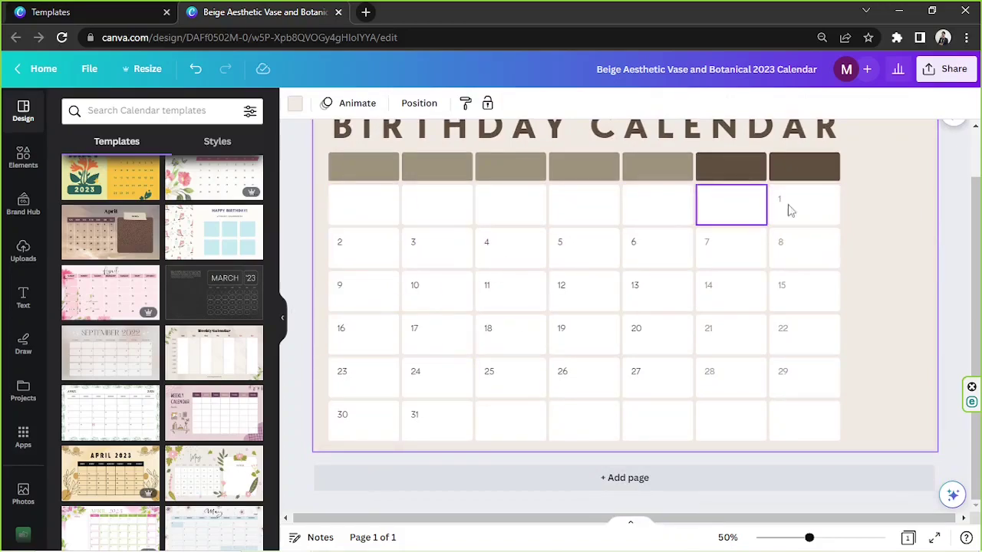
pyautogui.scroll(2, 703, 296)
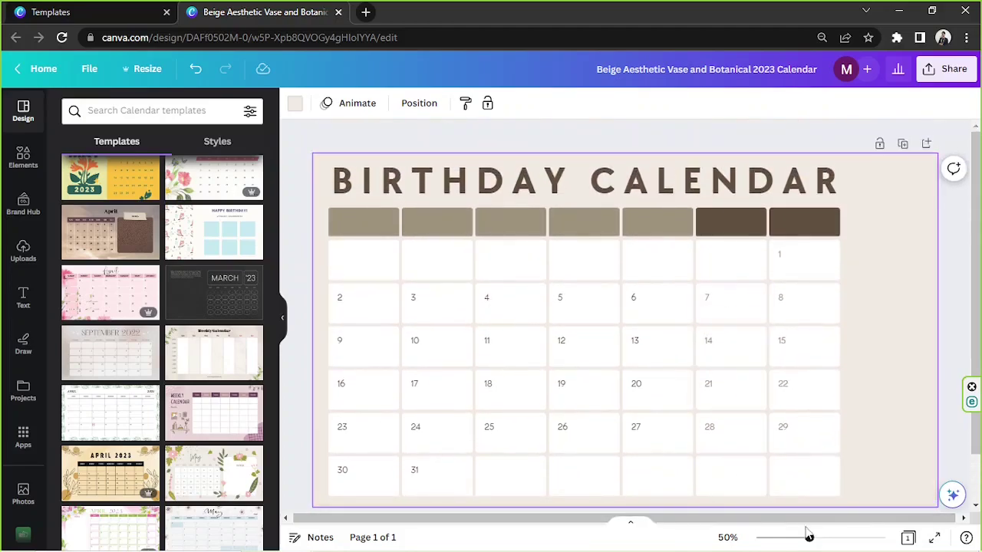
pyautogui.moveTo(808, 537); pyautogui.dragTo(798, 536)
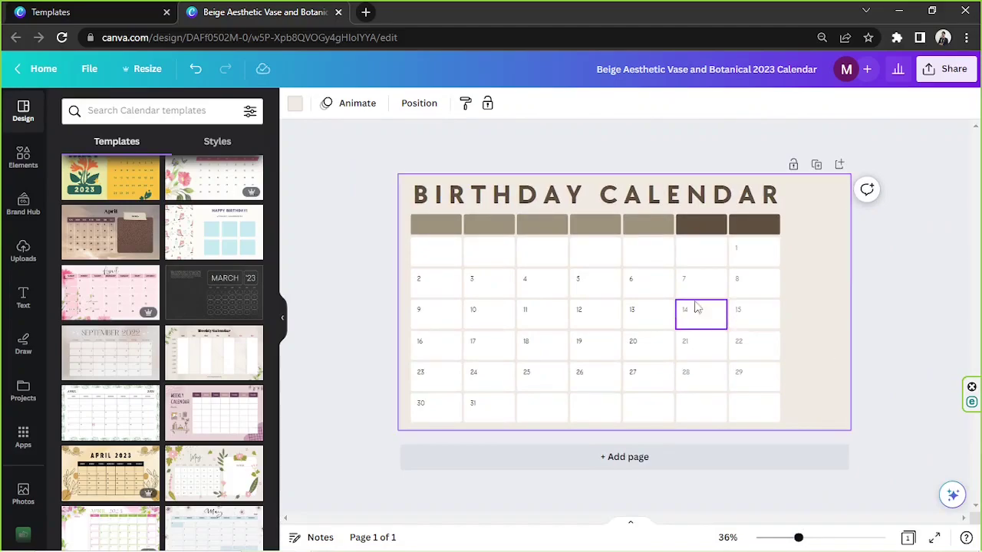
pyautogui.click(844, 278)
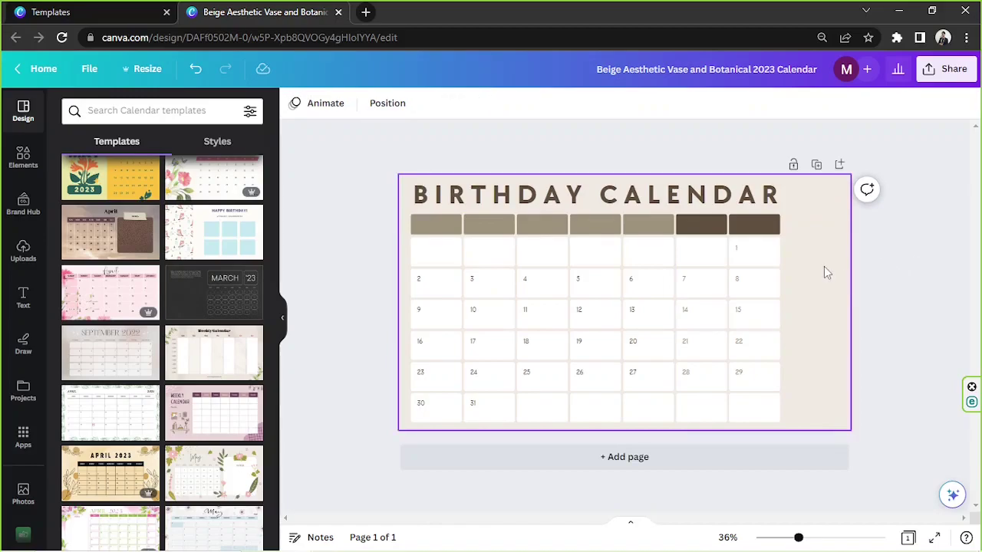
pyautogui.click(824, 266)
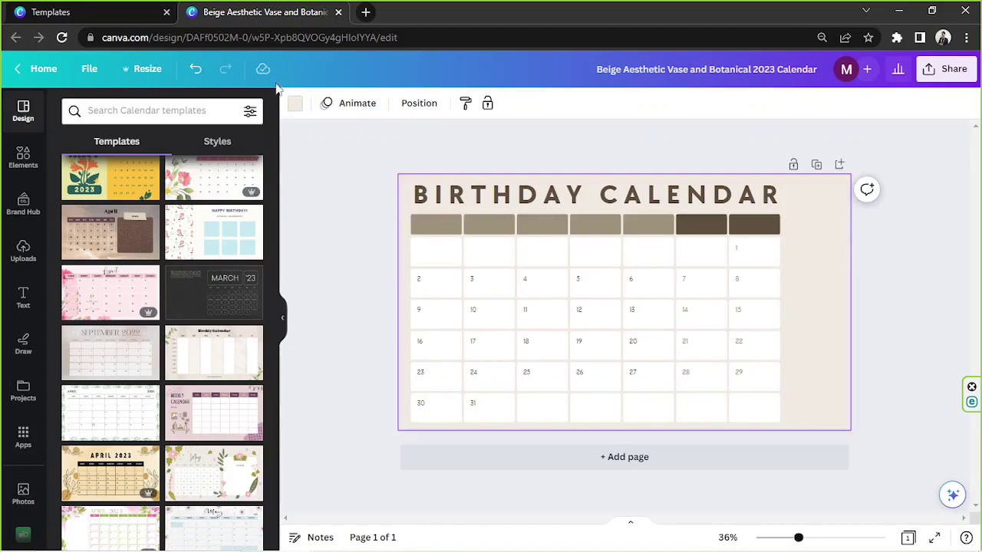
# Set the page background to a custom pale pink
pyautogui.click(295, 105)
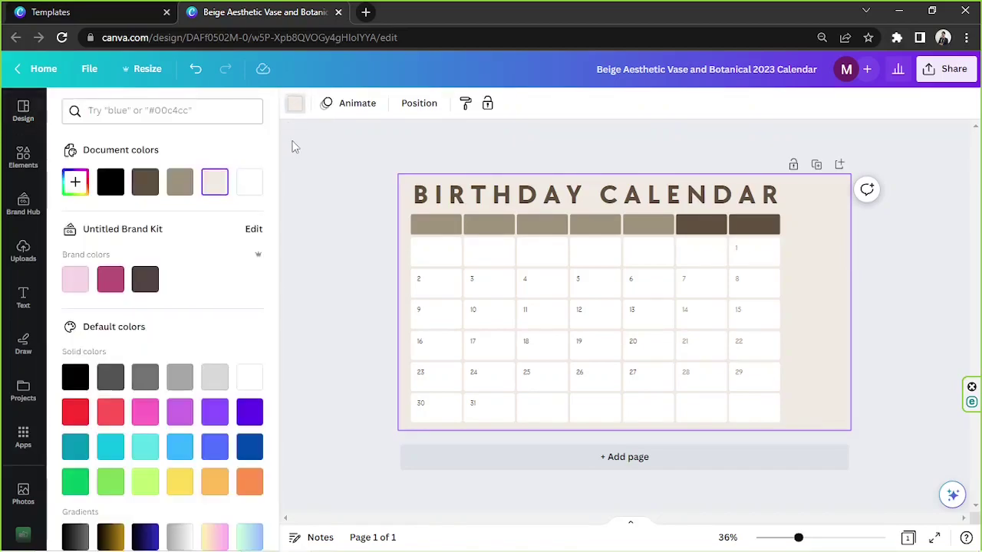
pyautogui.scroll(-2, 192, 307)
pyautogui.scroll(2, 230, 276)
pyautogui.click(75, 181)
pyautogui.moveTo(97, 254)
pyautogui.mouseDown()
pyautogui.moveTo(103, 212)
pyautogui.moveTo(93, 245)
pyautogui.mouseUp()
pyautogui.click(84, 326)
# Recolour the BIRTHDAY CALENDAR title to pinkish brown #946B5C
pyautogui.click(591, 194)
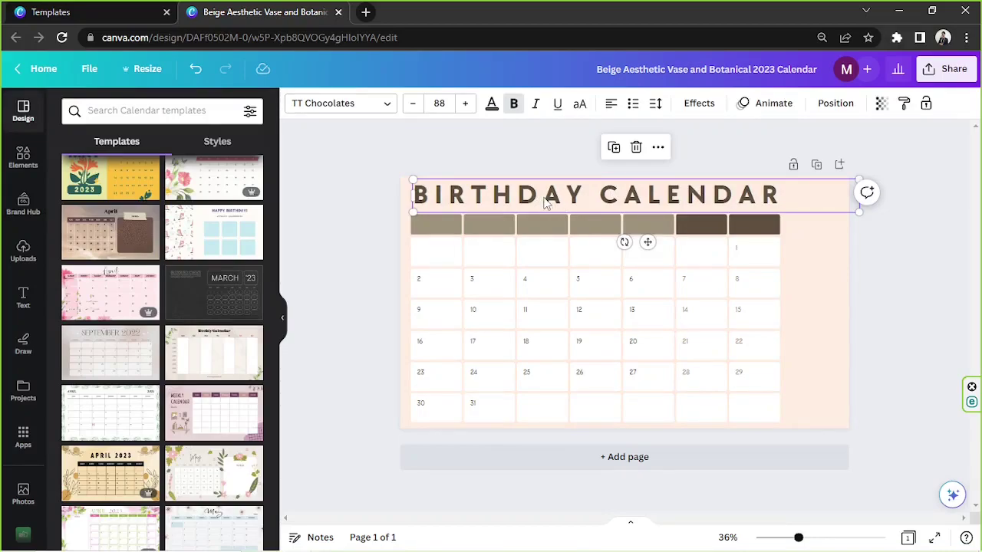
pyautogui.click(494, 107)
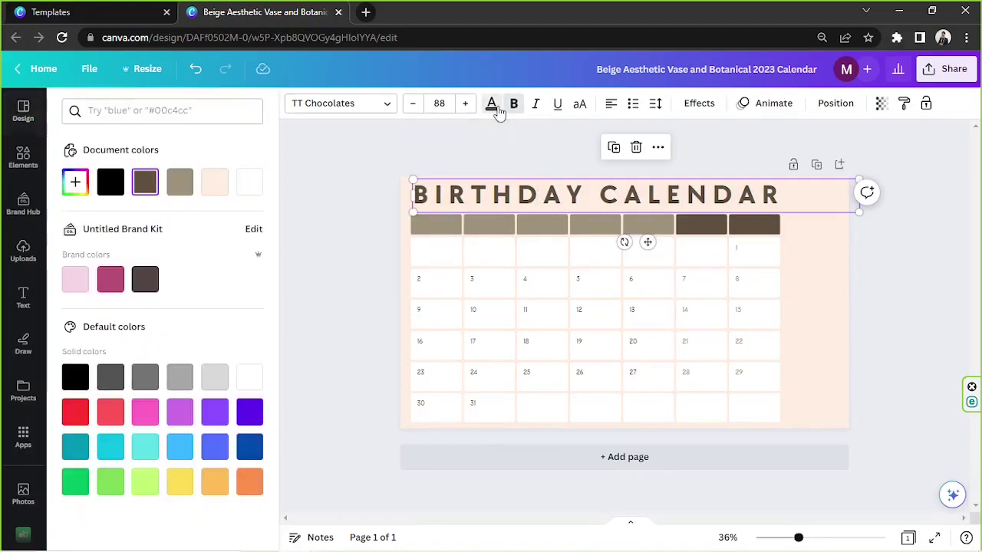
pyautogui.click(75, 181)
pyautogui.moveTo(165, 293); pyautogui.dragTo(85, 293)
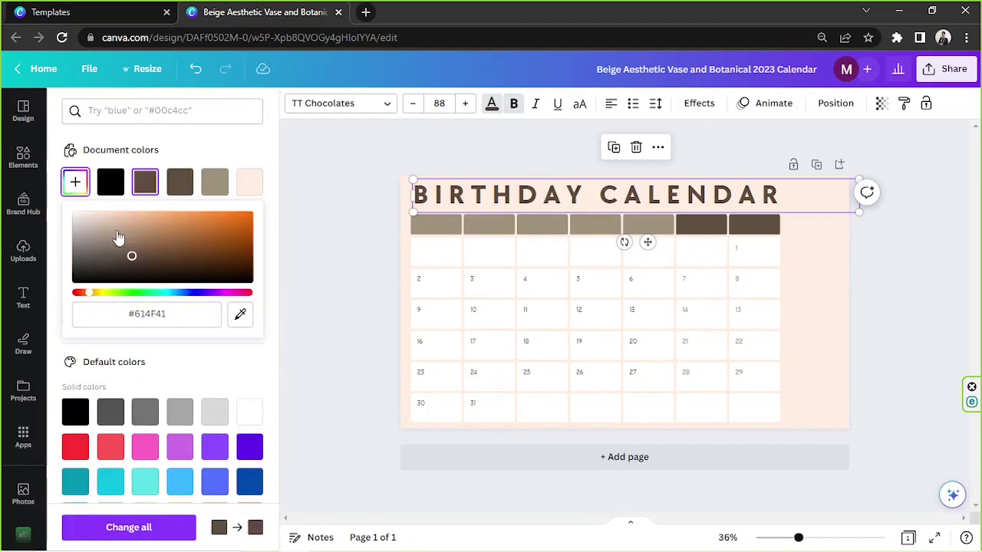
pyautogui.moveTo(125, 237); pyautogui.dragTo(141, 242)
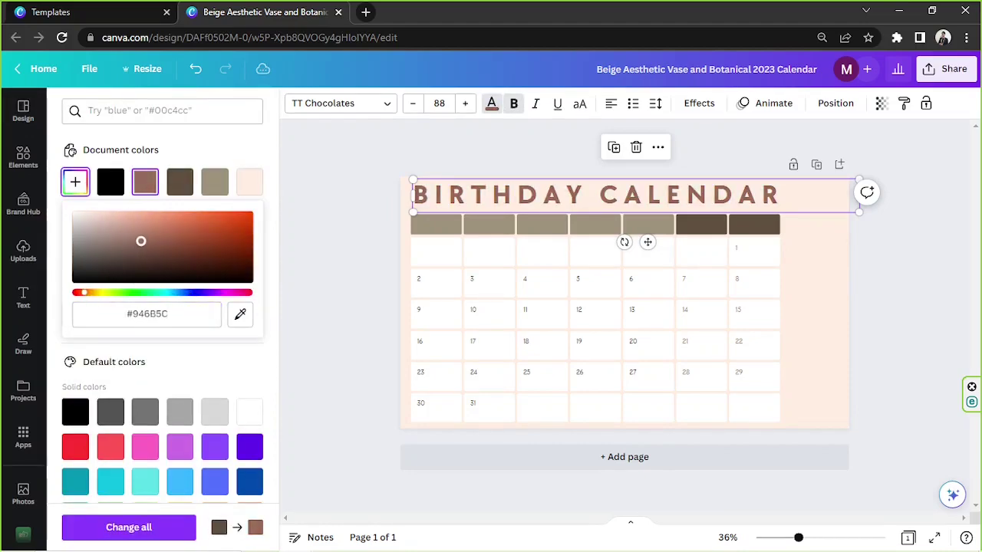
# Delete the whole row of empty weekday header blocks
pyautogui.click(449, 230)
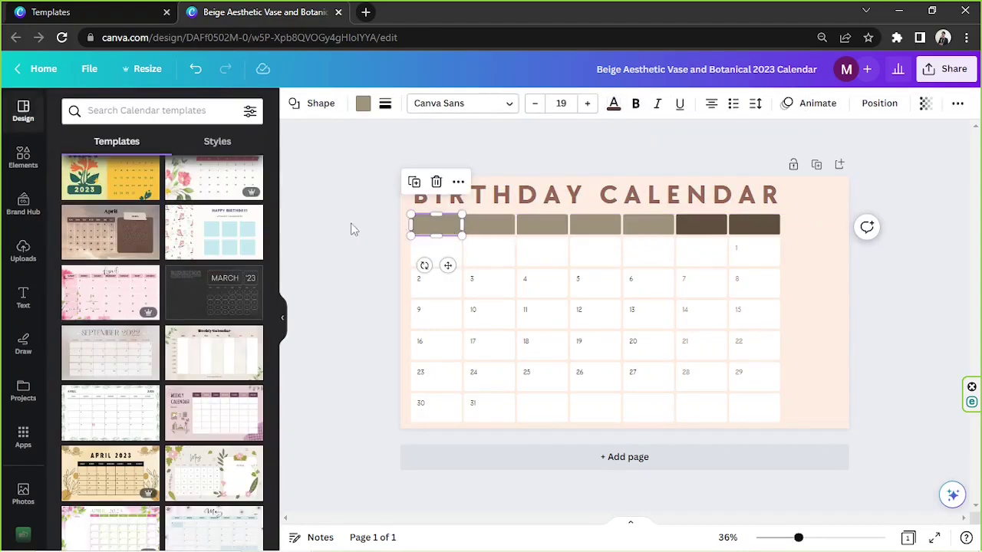
pyautogui.click(348, 222)
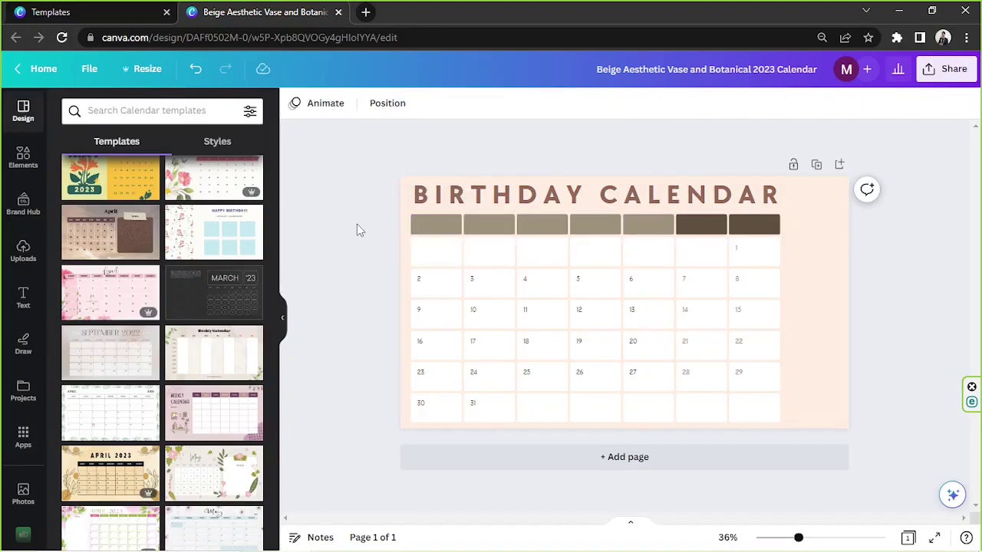
pyautogui.moveTo(357, 222); pyautogui.dragTo(772, 232)
pyautogui.click(371, 232)
pyautogui.moveTo(385, 226); pyautogui.dragTo(779, 227)
pyautogui.press('Delete')
# Enlarge the date grid upward to sit directly beneath the title
pyautogui.moveTo(386, 240); pyautogui.dragTo(770, 426)
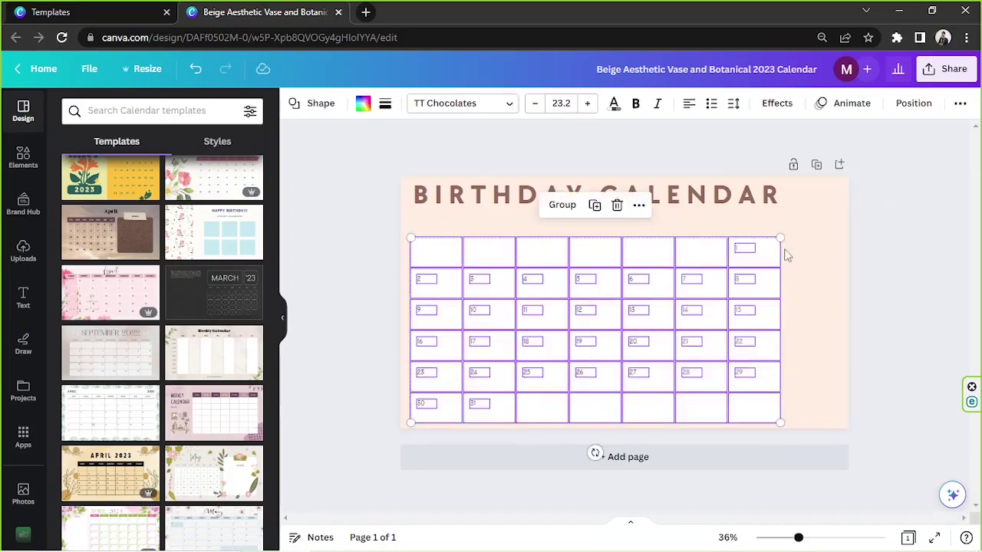
pyautogui.moveTo(780, 238); pyautogui.dragTo(837, 217)
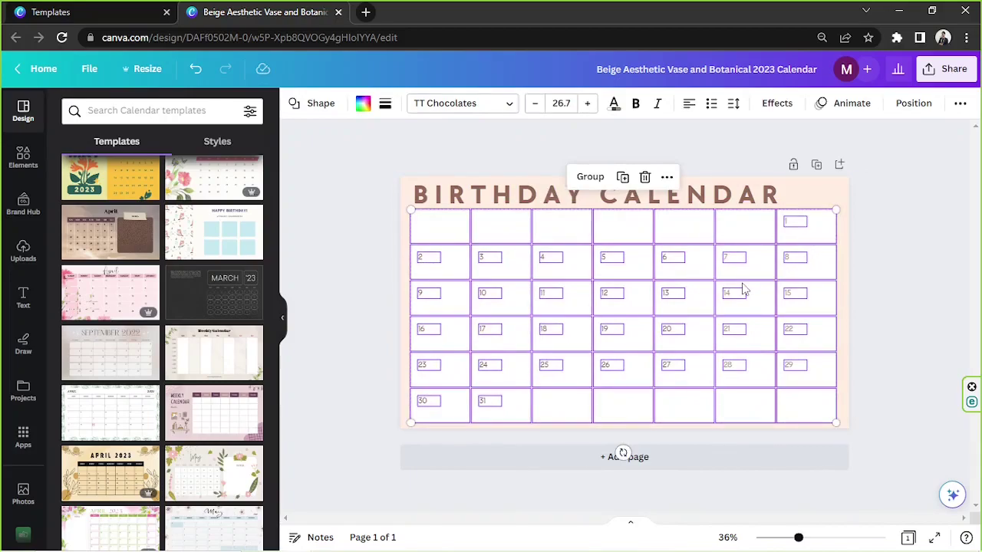
pyautogui.click(695, 202)
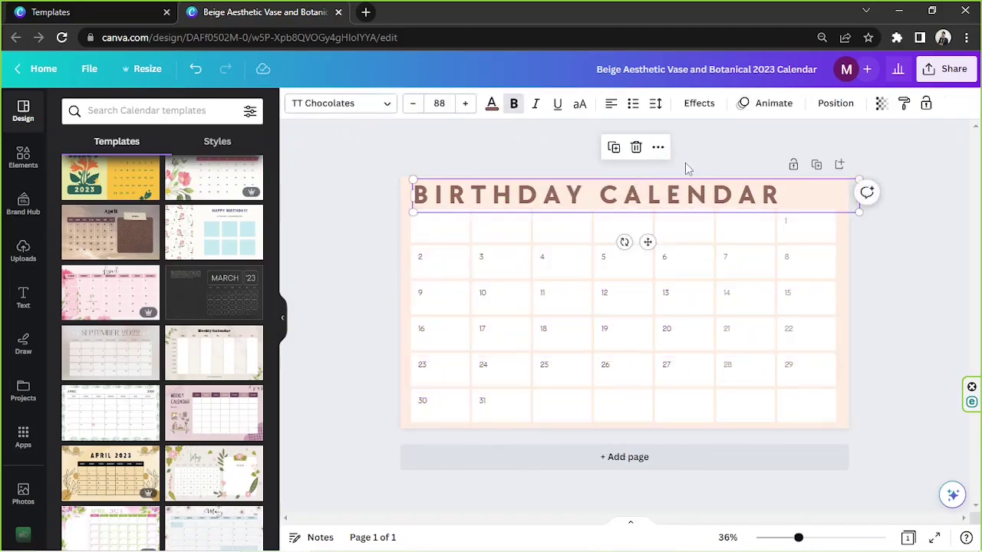
# Widen the BIRTHDAY CALENDAR title's letter spacing a little more
pyautogui.click(656, 104)
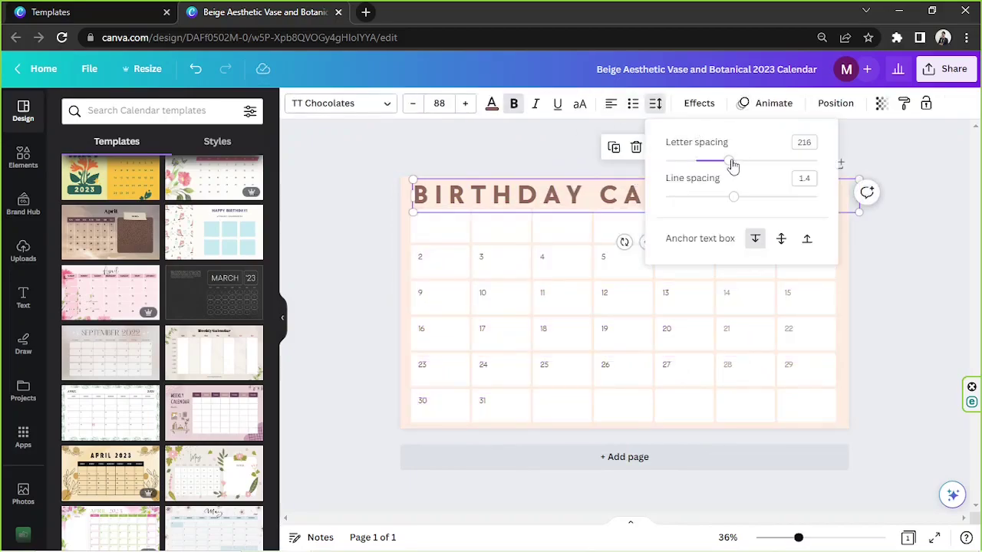
pyautogui.moveTo(799, 540); pyautogui.dragTo(762, 538)
pyautogui.click(653, 105)
pyautogui.moveTo(728, 160); pyautogui.dragTo(755, 161)
pyautogui.click(798, 345)
pyautogui.moveTo(763, 538); pyautogui.dragTo(794, 538)
# Shrink the date grid slightly and move it toward the page centre
pyautogui.moveTo(855, 410); pyautogui.dragTo(411, 197)
pyautogui.moveTo(817, 407); pyautogui.dragTo(767, 376)
pyautogui.moveTo(686, 311); pyautogui.dragTo(700, 325)
pyautogui.click(853, 336)
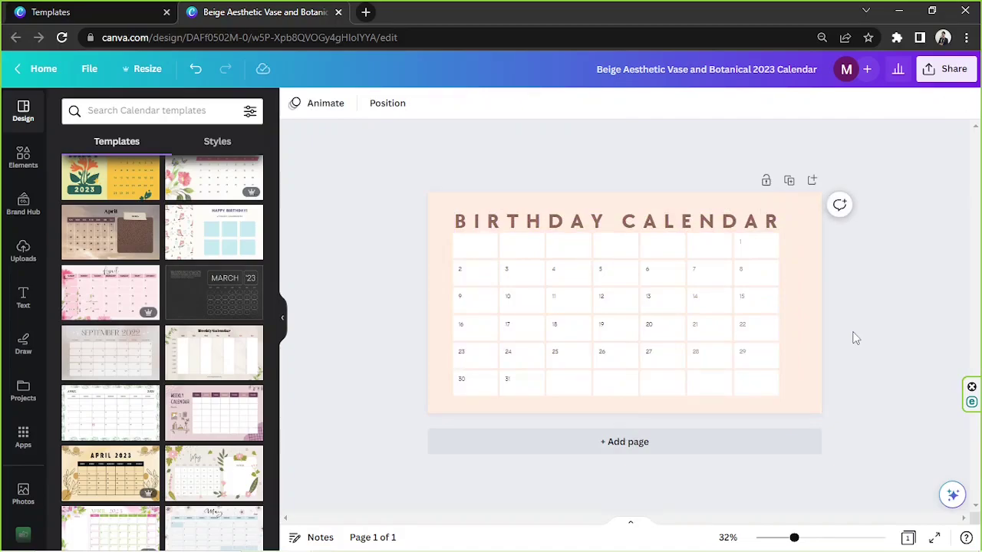
pyautogui.moveTo(838, 400); pyautogui.dragTo(449, 206)
pyautogui.moveTo(521, 250); pyautogui.dragTo(518, 247)
# Narrow the title box, then shift title and grid together until horizontally centred
pyautogui.click(782, 221)
pyautogui.moveTo(796, 221); pyautogui.dragTo(786, 223)
pyautogui.press('Escape')
pyautogui.click(523, 217)
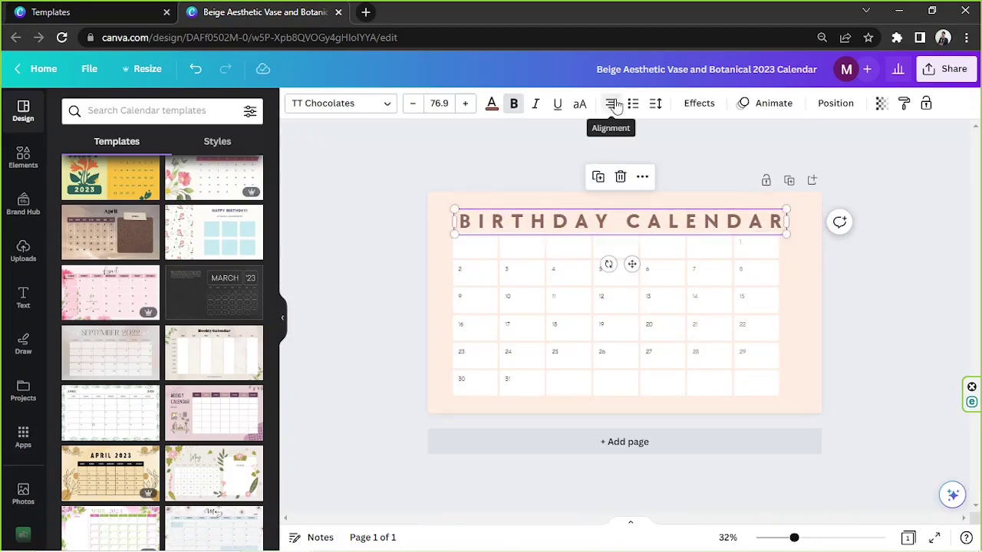
pyautogui.moveTo(651, 222); pyautogui.dragTo(653, 222)
pyautogui.click(416, 205)
pyautogui.moveTo(416, 200); pyautogui.dragTo(806, 397)
pyautogui.moveTo(751, 349); pyautogui.dragTo(761, 349)
pyautogui.click(925, 305)
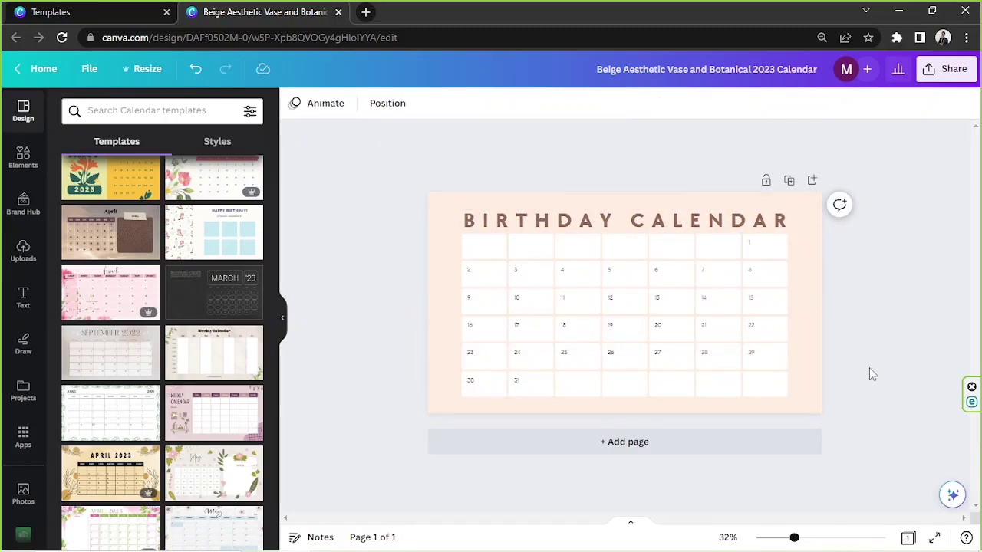
# Recolour the page background with a custom colour to soft pink #F4D5D0
pyautogui.click(813, 349)
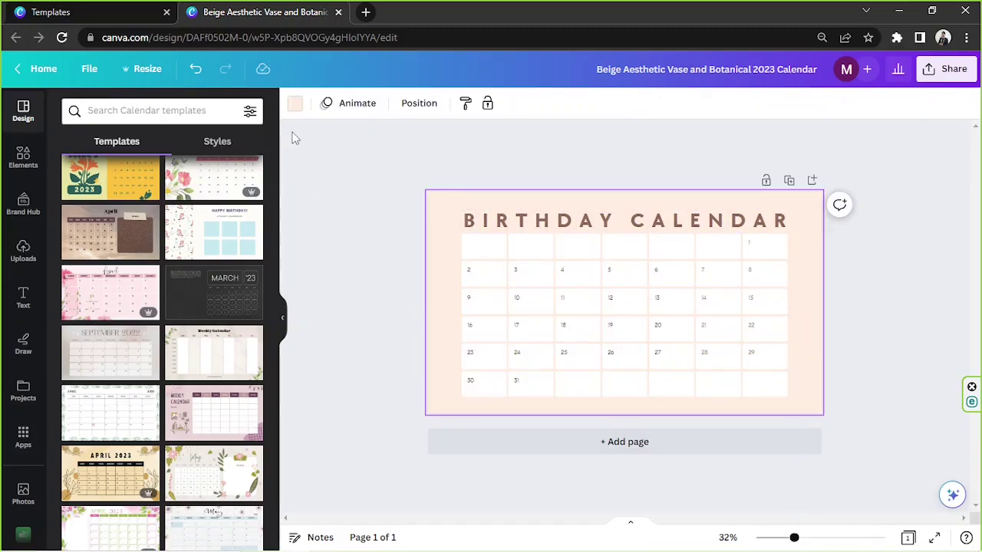
pyautogui.click(295, 103)
pyautogui.click(77, 183)
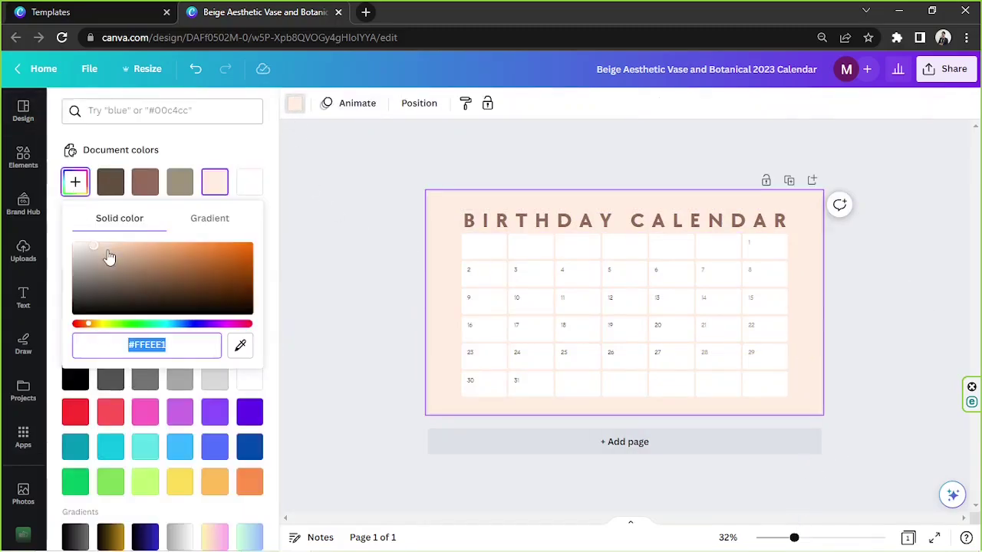
pyautogui.moveTo(98, 256)
pyautogui.mouseDown()
pyautogui.moveTo(75, 245)
pyautogui.moveTo(99, 246)
pyautogui.mouseUp()
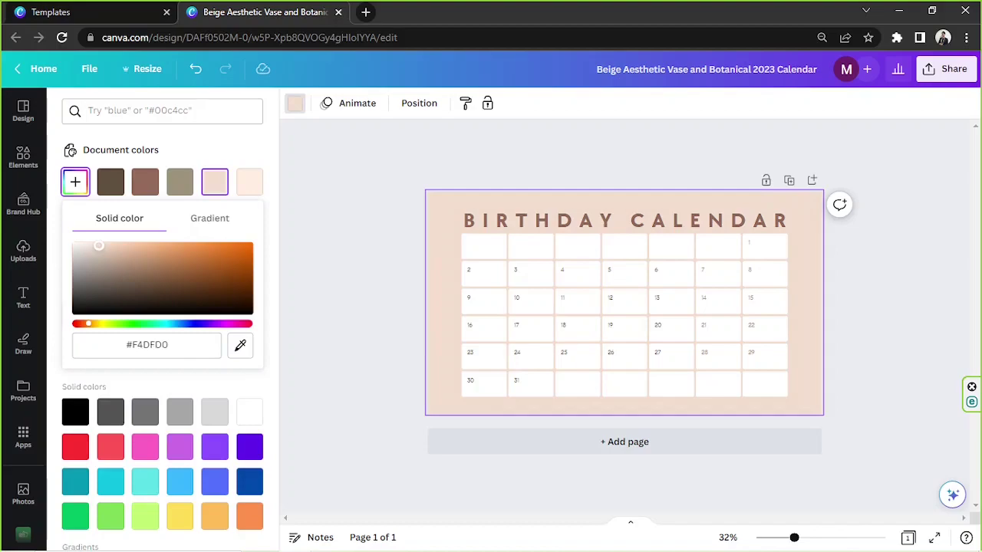
pyautogui.moveTo(88, 323); pyautogui.dragTo(83, 324)
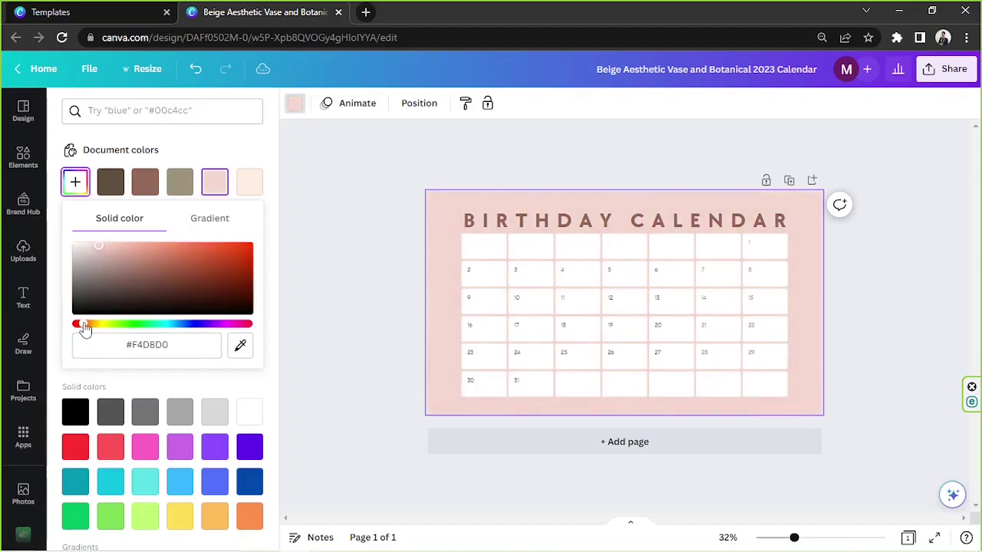
pyautogui.click(876, 273)
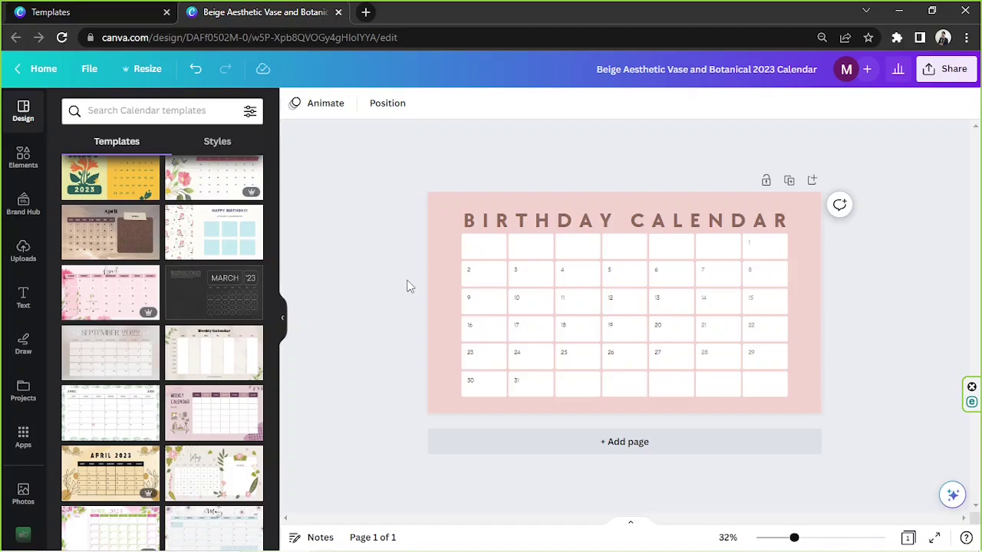
# Search Elements for 'FRAME' and add a circular photo frame
pyautogui.click(23, 157)
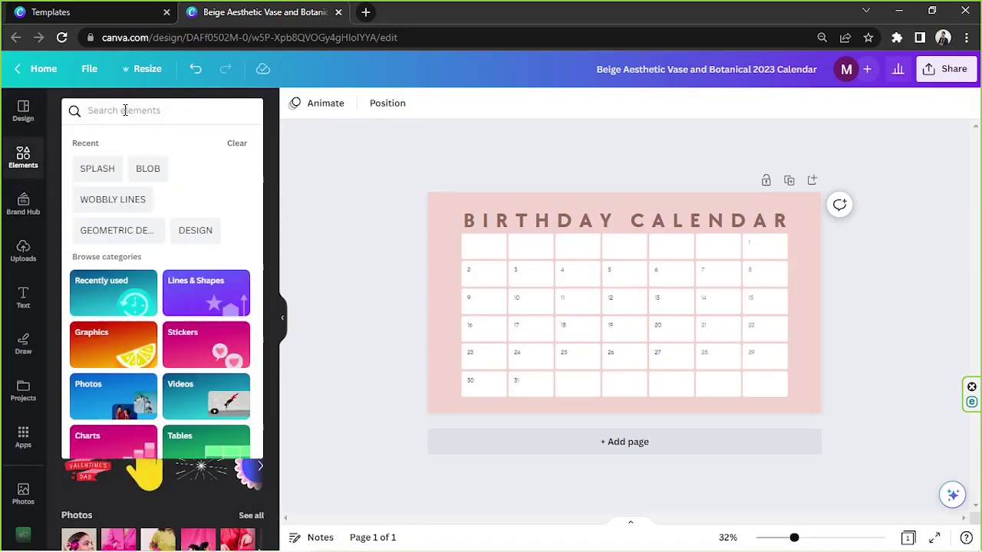
pyautogui.write('FRAME')
pyautogui.press('Return')
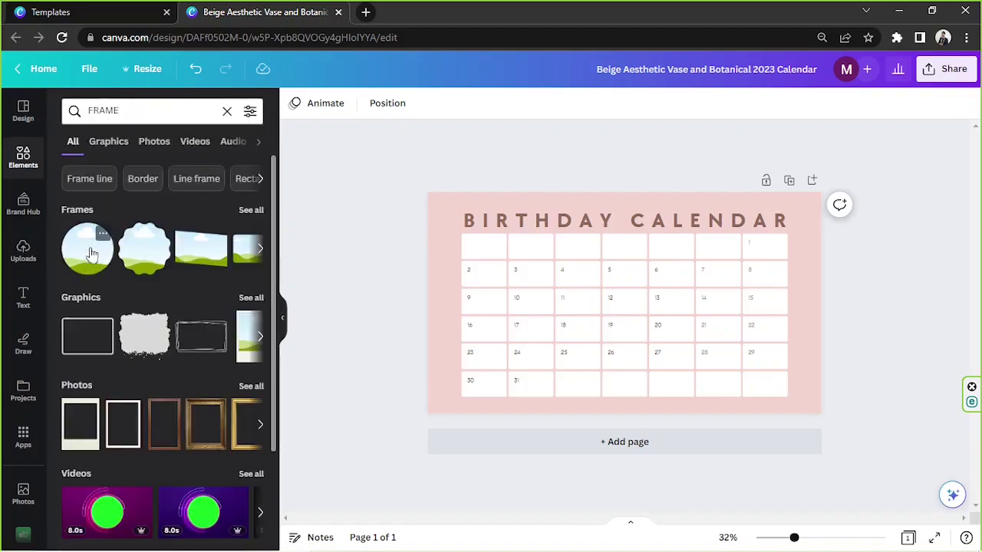
pyautogui.click(96, 265)
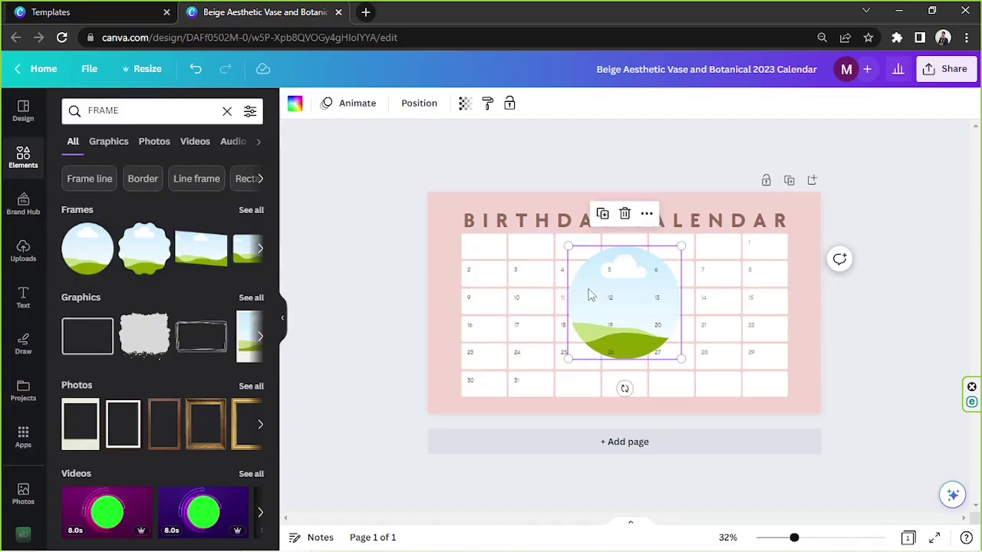
# Resize the circle frame to about 102 × 102 and place it in the day-10 cell
pyautogui.moveTo(589, 291); pyautogui.dragTo(596, 186)
pyautogui.moveTo(690, 166); pyautogui.dragTo(535, 300)
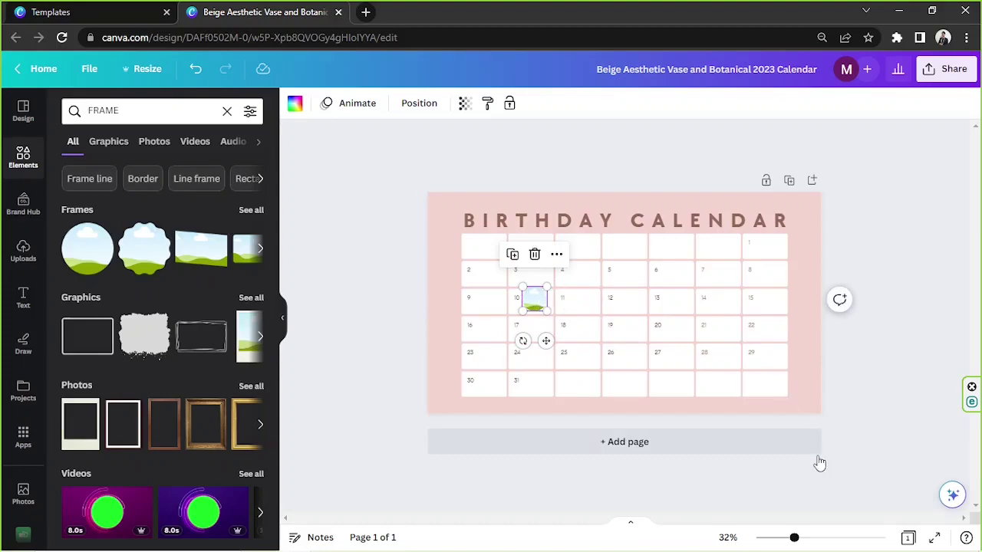
pyautogui.click(819, 538)
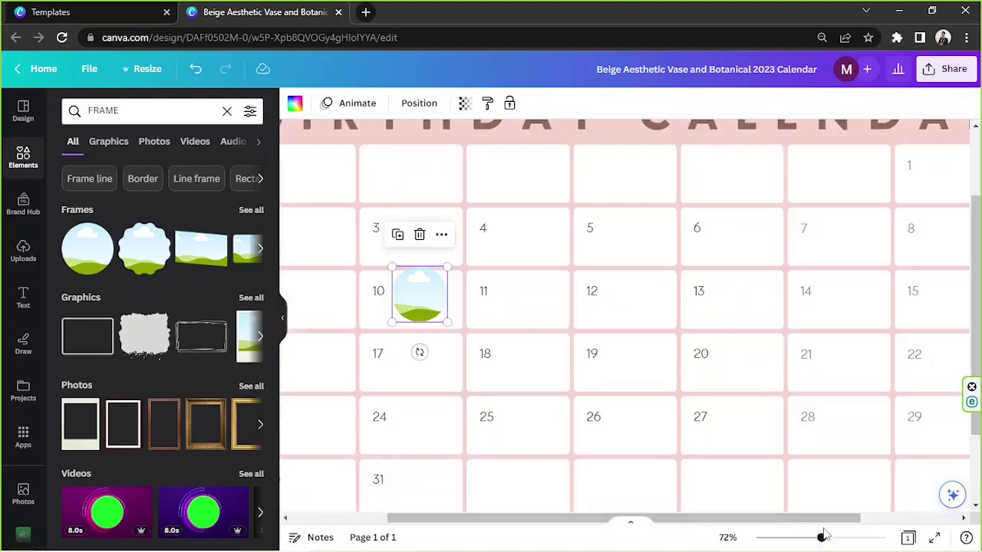
pyautogui.moveTo(448, 322); pyautogui.dragTo(423, 308)
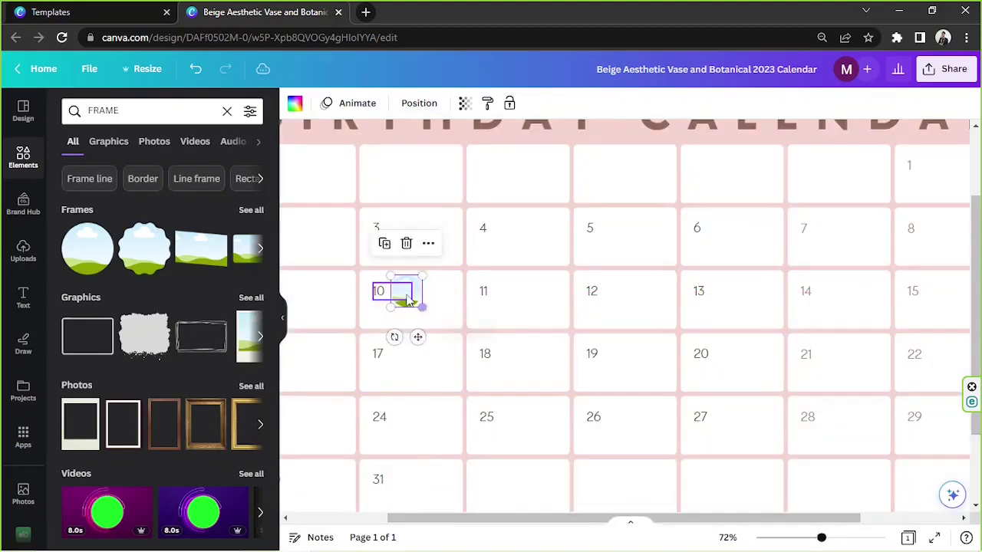
pyautogui.hscroll(-3, 526, 344)
pyautogui.scroll(5, 629, 287)
pyautogui.moveTo(462, 257); pyautogui.dragTo(434, 232)
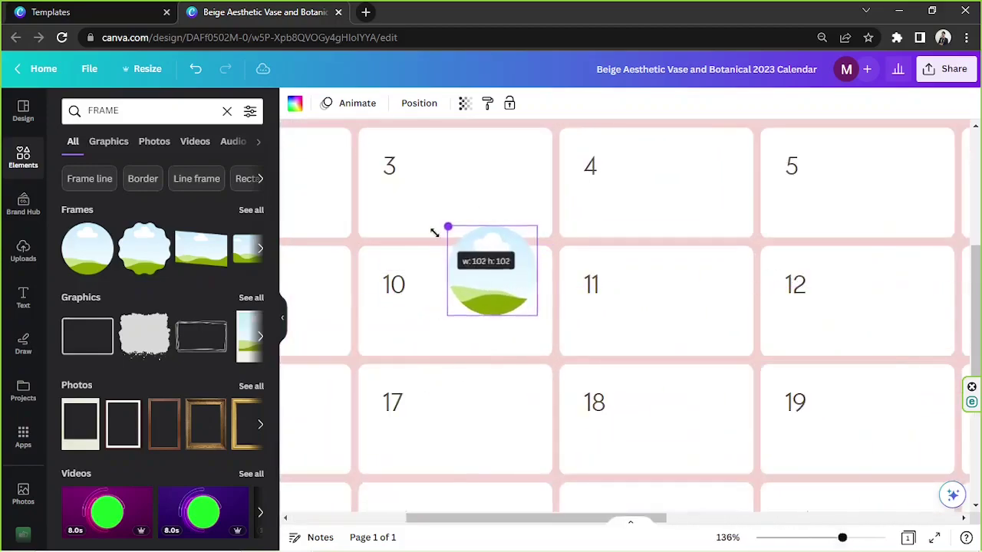
pyautogui.moveTo(500, 274); pyautogui.dragTo(506, 292)
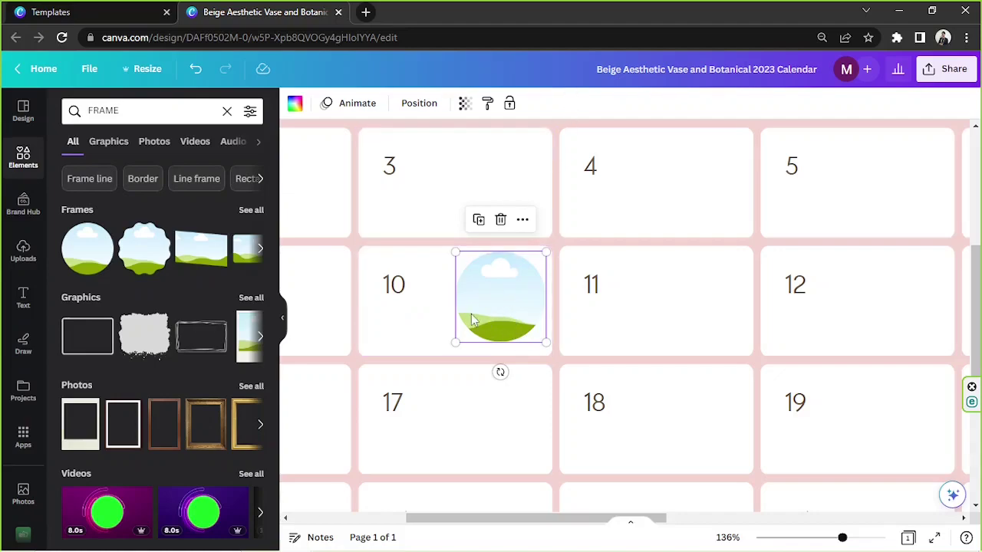
# Show the uploaded images, test-drop one into the 10th's circle frame, then undo it
pyautogui.click(23, 251)
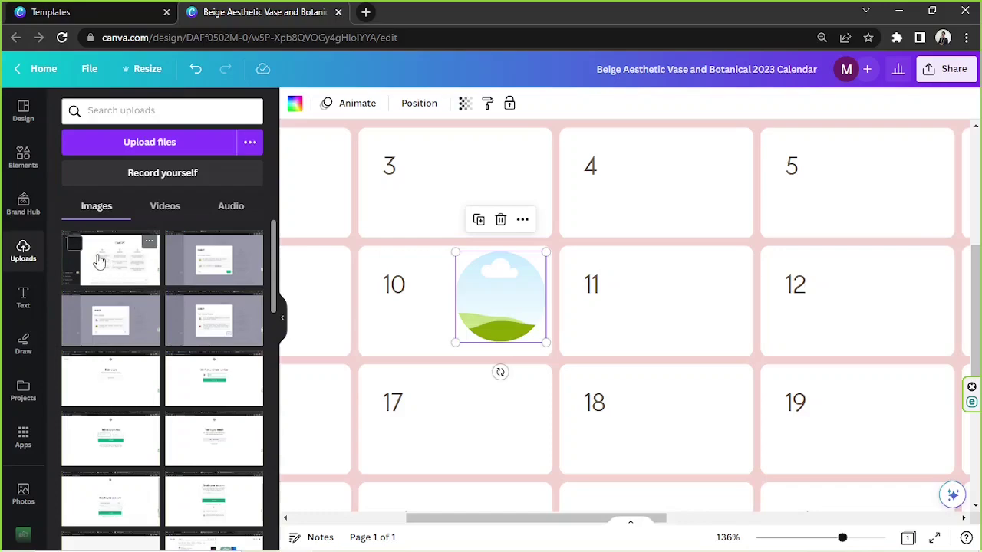
pyautogui.moveTo(105, 266); pyautogui.dragTo(472, 299)
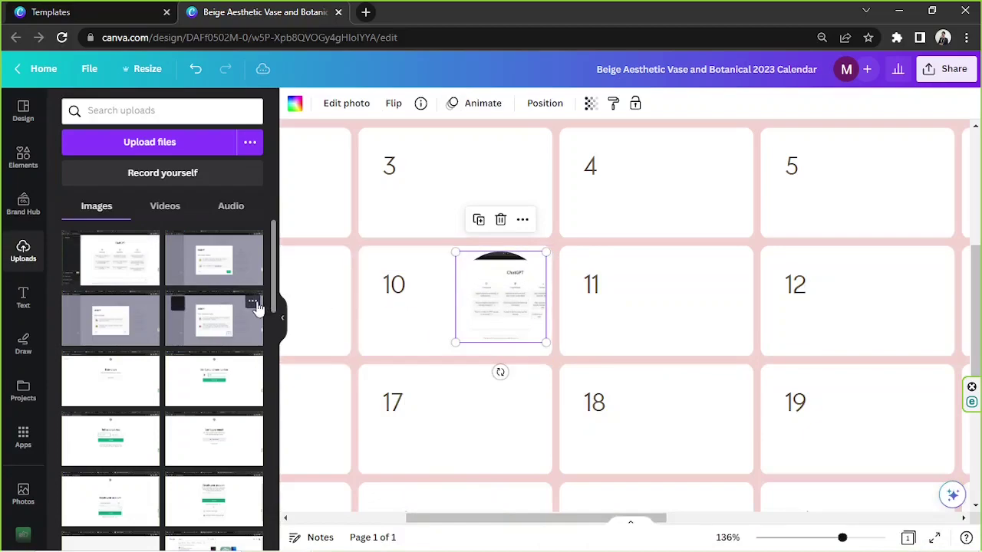
pyautogui.hotkey('ctrl', 'z')
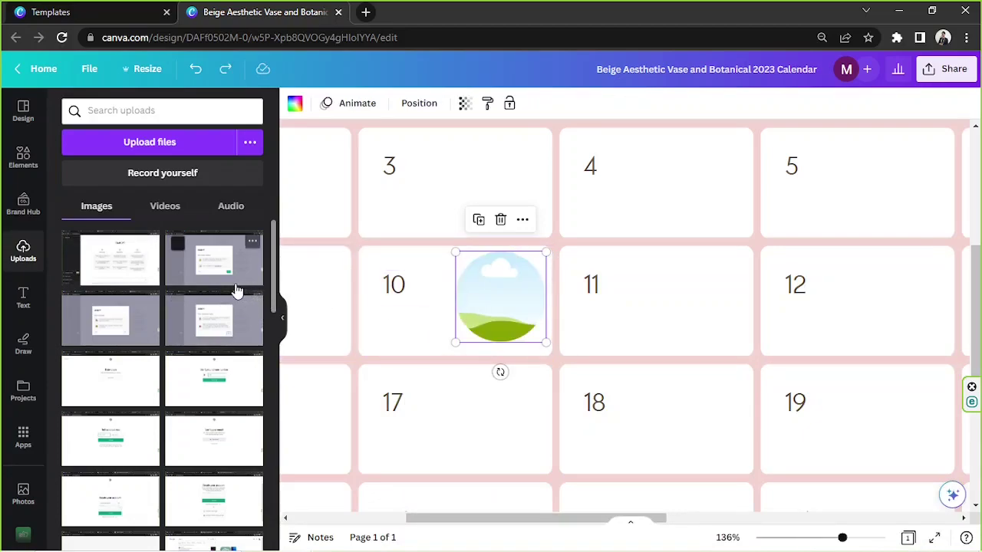
# Search Elements photos for 'DAD' and drop the man-in-pink photo into the 10th's circle frame
pyautogui.click(23, 157)
pyautogui.click(115, 110)
pyautogui.doubleClick(115, 109)
pyautogui.write('DATH')
pyautogui.doubleClick(100, 110)
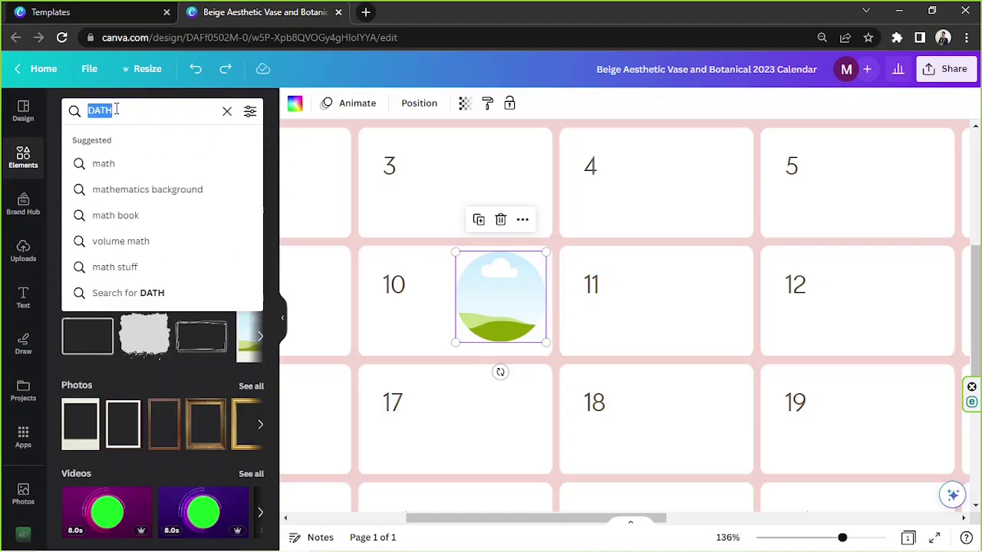
pyautogui.write('DAD')
pyautogui.press('Return')
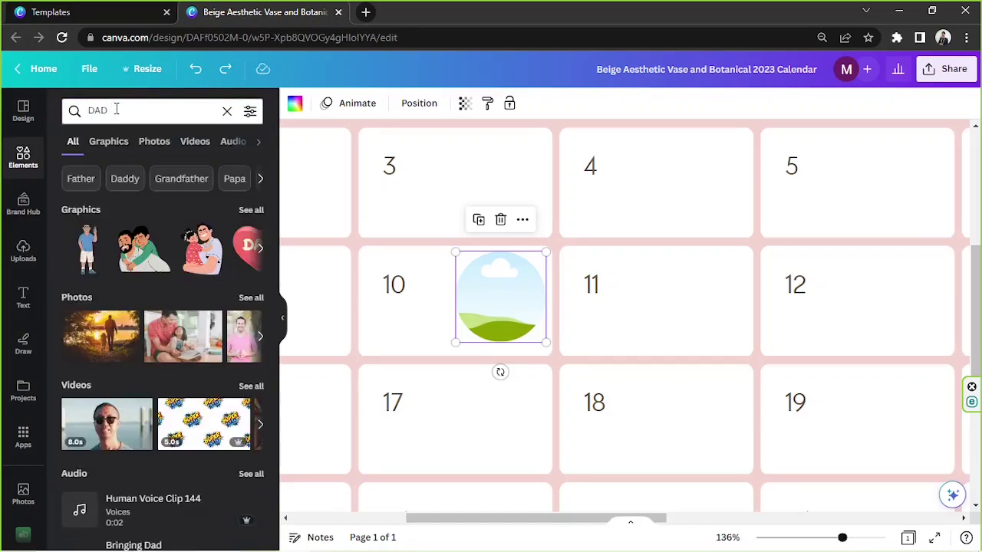
pyautogui.click(152, 147)
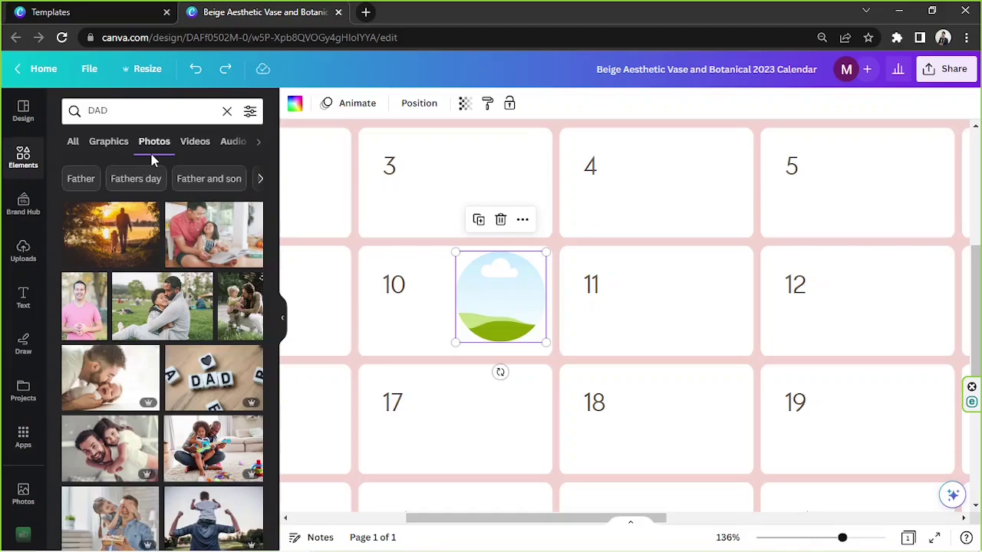
pyautogui.scroll(-4, 161, 192)
pyautogui.scroll(4, 173, 219)
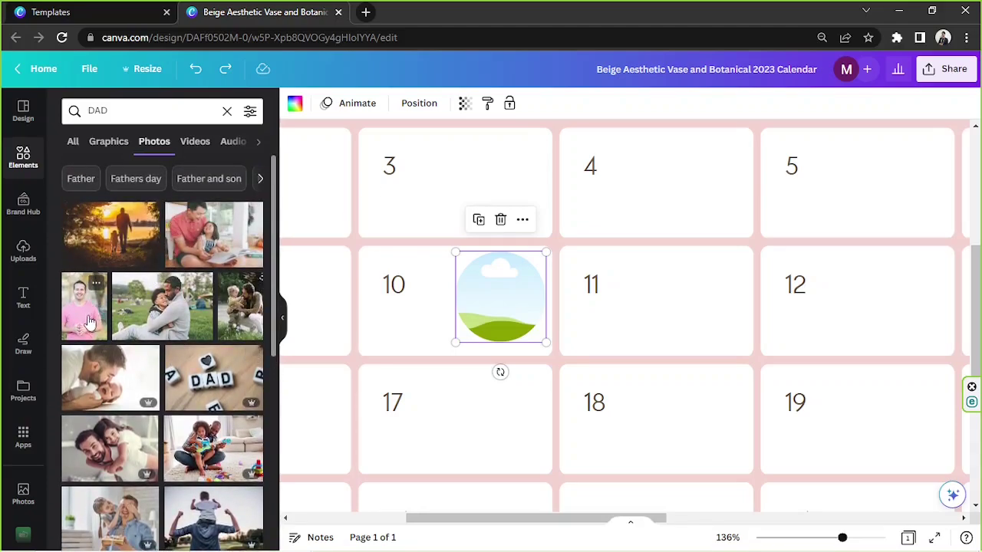
pyautogui.moveTo(85, 311); pyautogui.dragTo(462, 314)
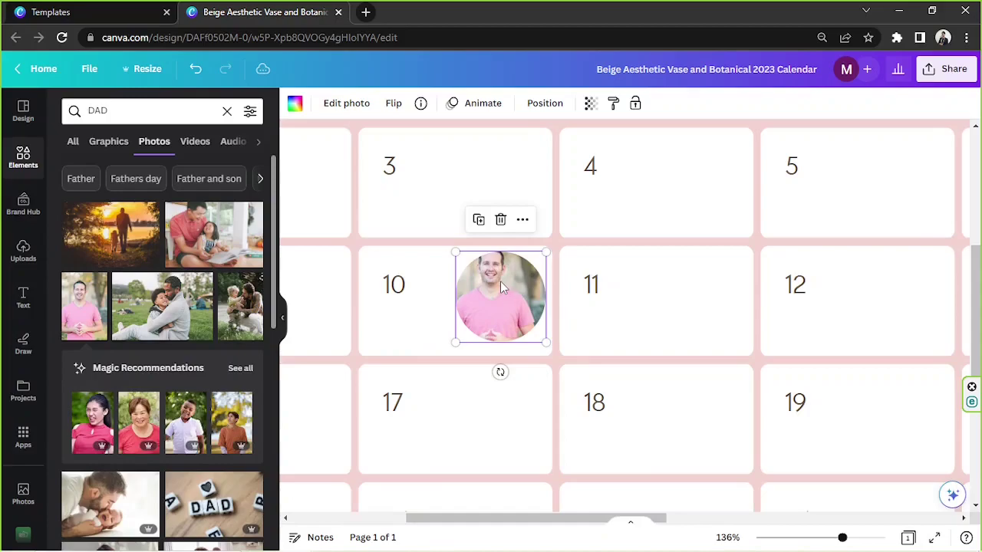
# Enlarge and lower the photo inside the circle so the man's face fills it
pyautogui.doubleClick(500, 281)
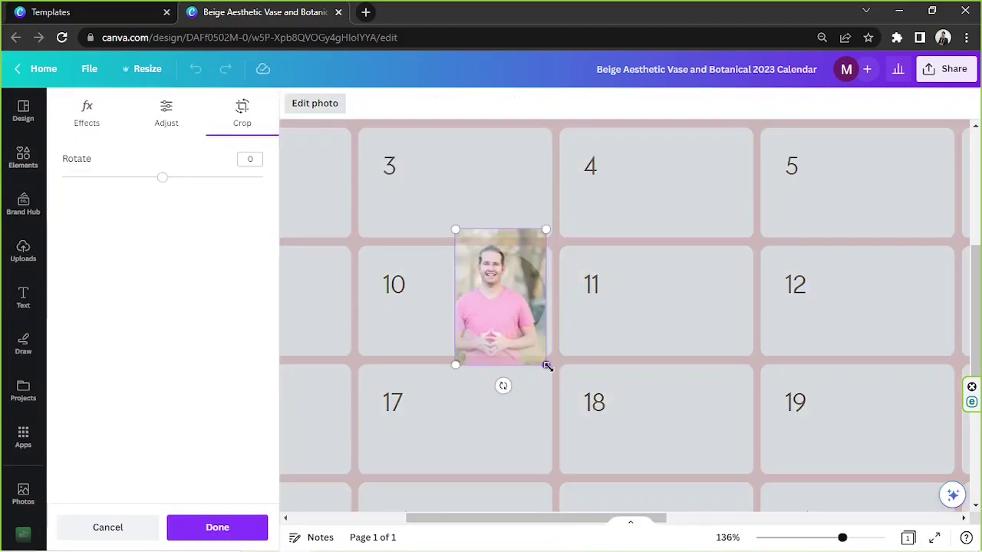
pyautogui.moveTo(547, 367); pyautogui.dragTo(573, 406)
pyautogui.moveTo(508, 331); pyautogui.dragTo(512, 333)
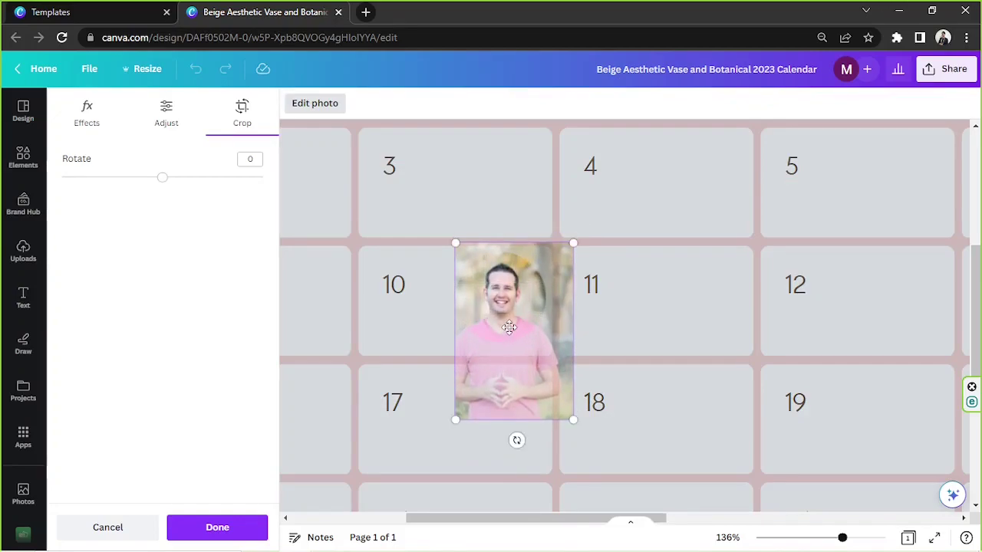
pyautogui.click(217, 527)
pyautogui.click(396, 343)
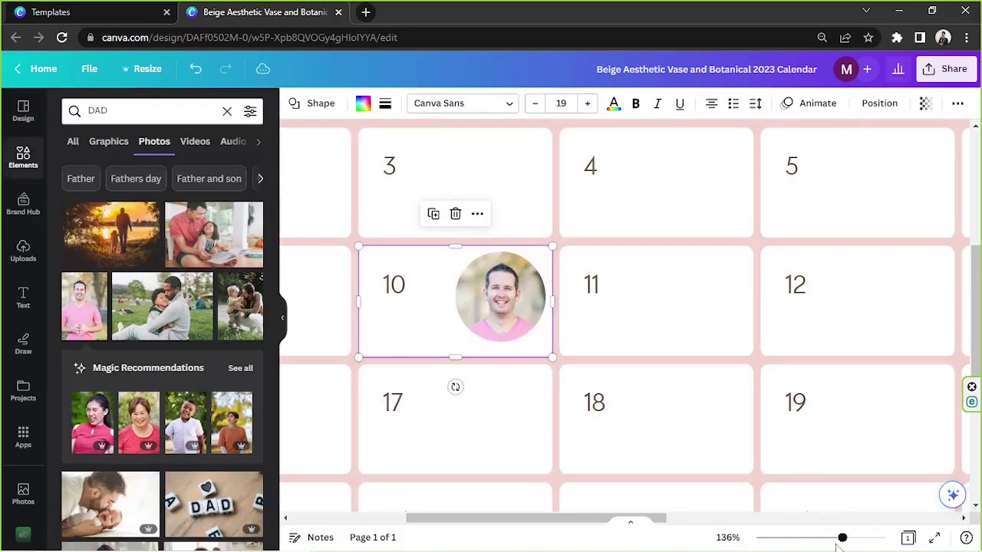
# Shrink the photo circle slightly and tuck it against the right side of the 10th's square
pyautogui.moveTo(842, 538)
pyautogui.mouseDown()
pyautogui.moveTo(817, 541)
pyautogui.moveTo(849, 540)
pyautogui.moveTo(835, 541)
pyautogui.mouseUp()
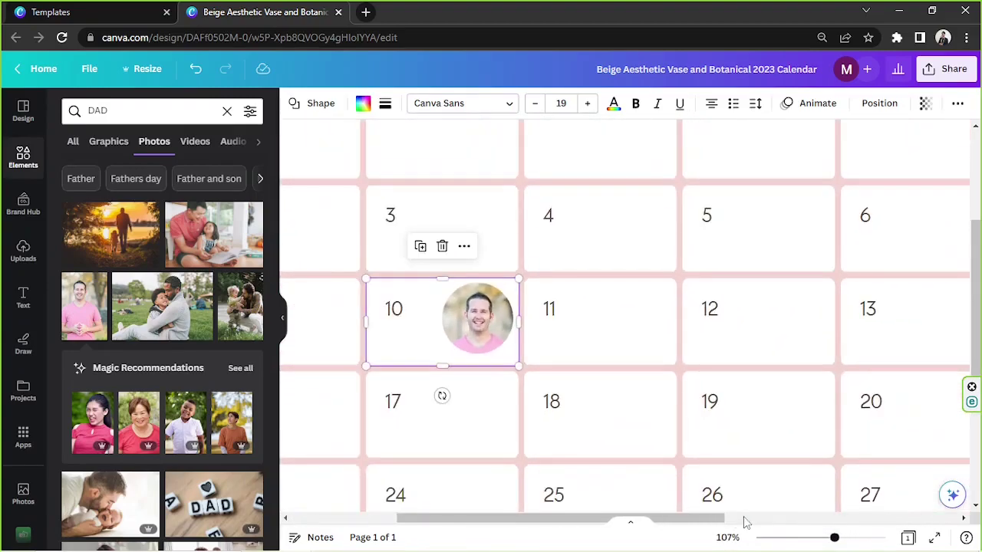
pyautogui.hscroll(-3, 742, 523)
pyautogui.click(623, 352)
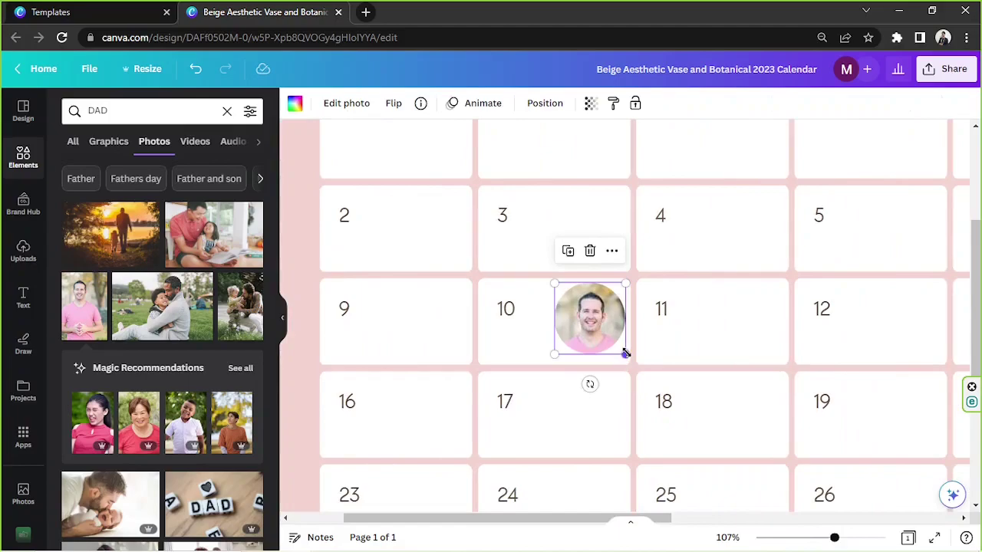
pyautogui.moveTo(626, 353); pyautogui.dragTo(610, 332)
pyautogui.click(626, 337)
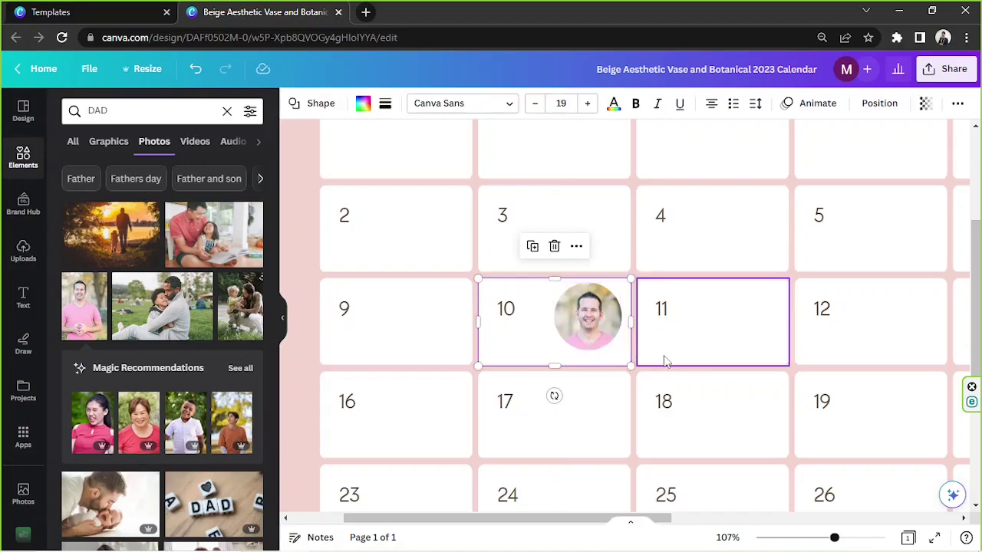
pyautogui.click(666, 362)
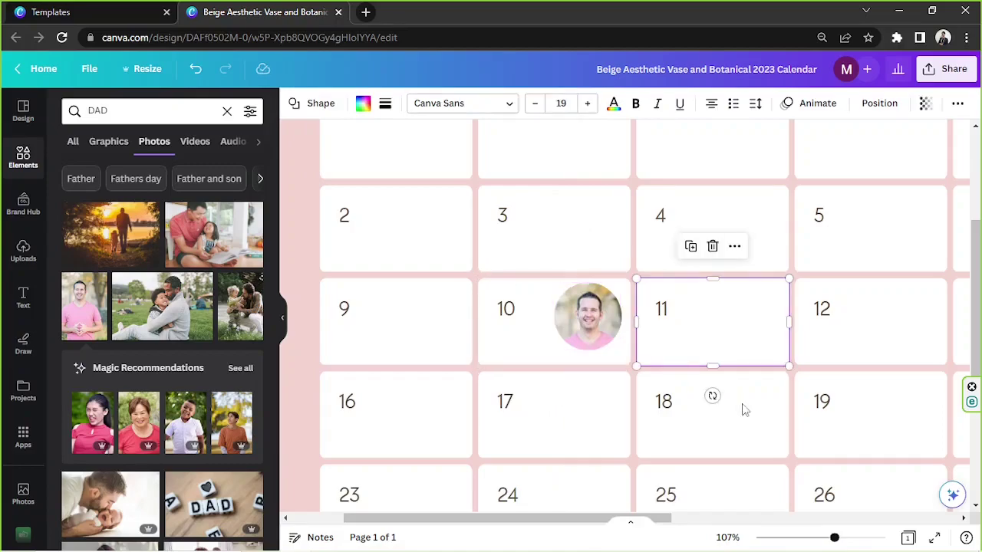
# Add a new text box and move it beside the day 10 photo
pyautogui.scroll(-5, 814, 506)
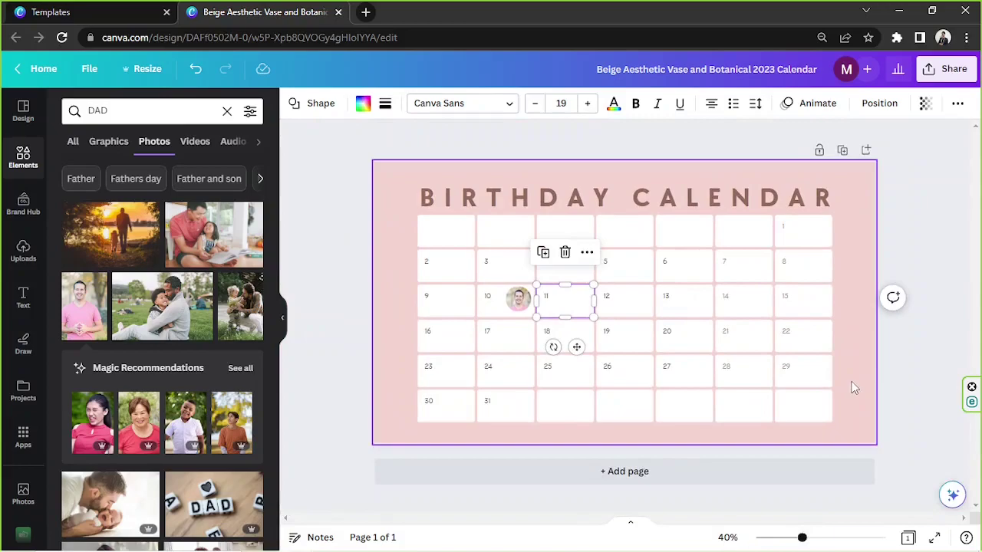
pyautogui.click(852, 386)
pyautogui.press('t')
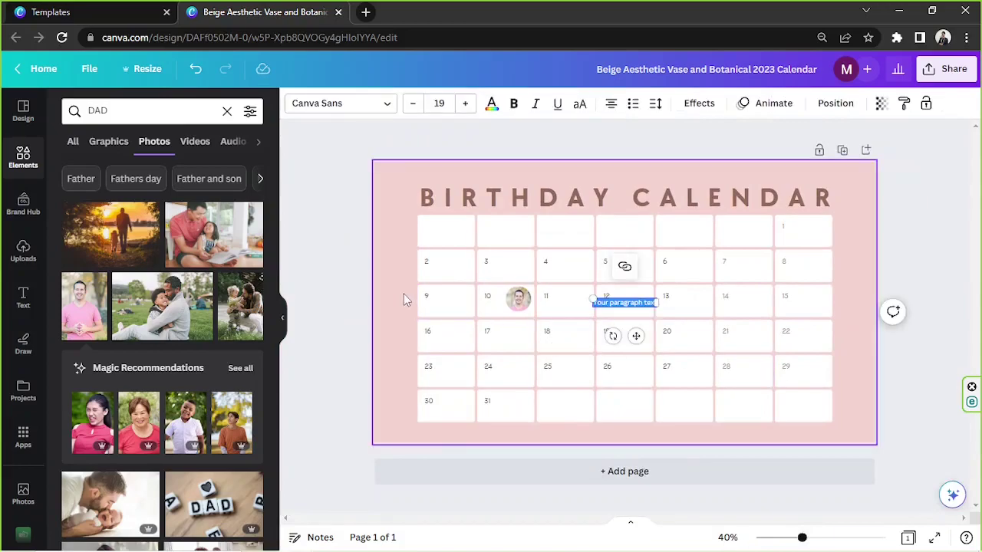
pyautogui.moveTo(595, 340); pyautogui.dragTo(481, 345)
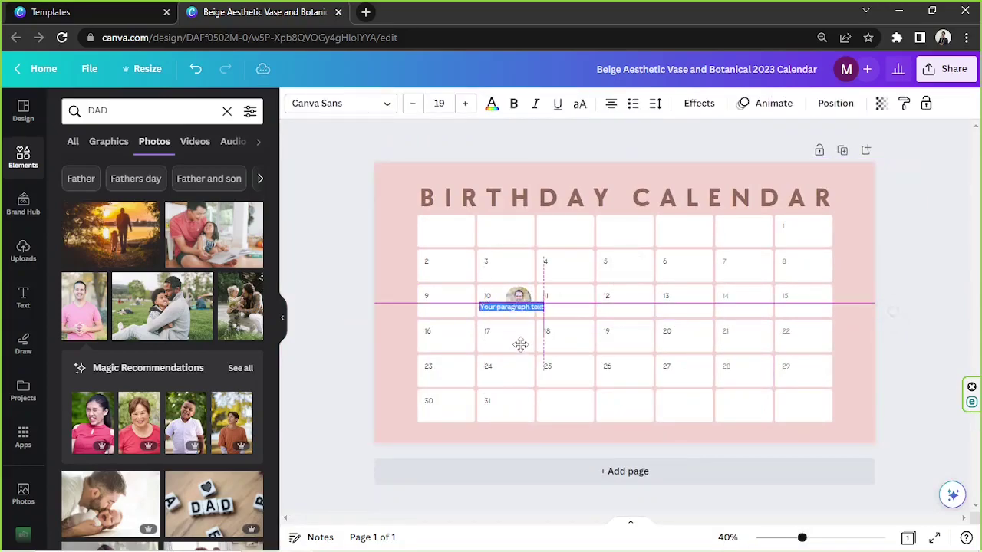
pyautogui.click(830, 538)
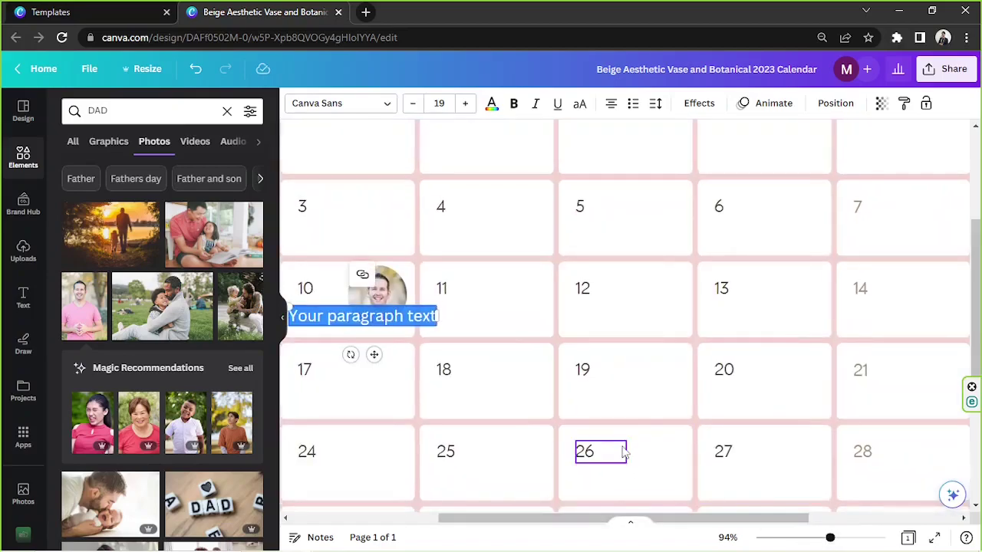
pyautogui.moveTo(547, 520); pyautogui.dragTo(428, 477)
pyautogui.click(835, 537)
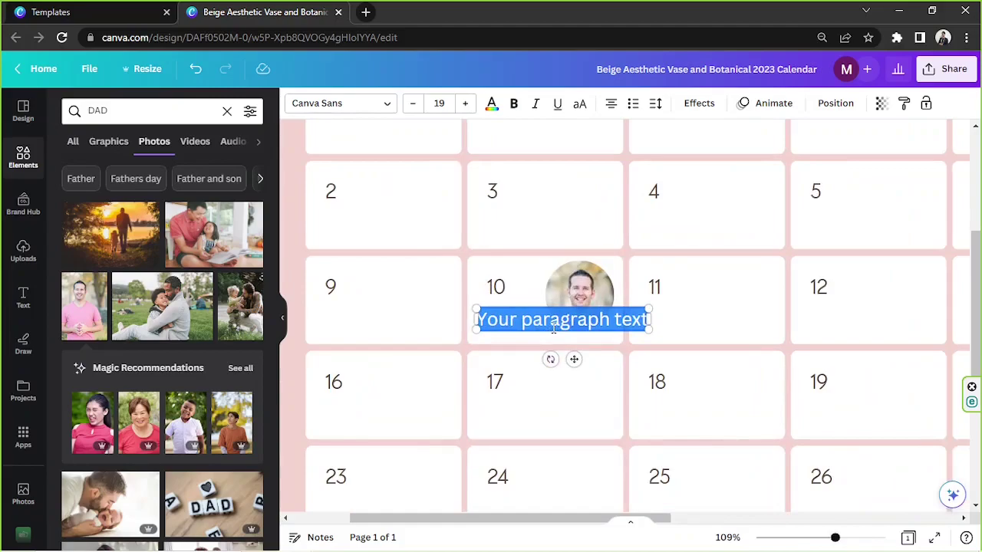
pyautogui.scroll(2, 554, 330)
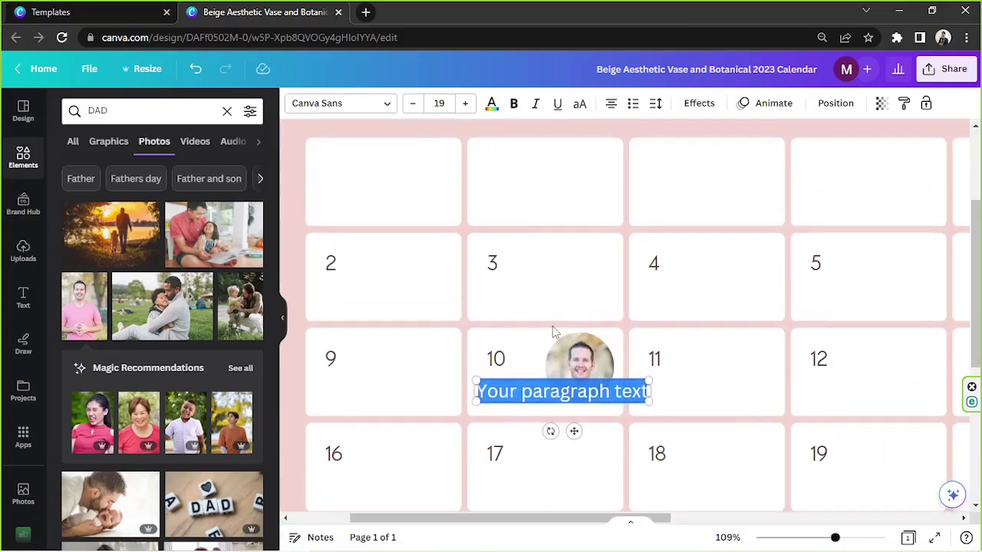
# Change the text to 'April', enlarge it to size 24.1, and place it under the 10
pyautogui.doubleClick(547, 390)
pyautogui.tripleClick(546, 389)
pyautogui.write('aPRI')
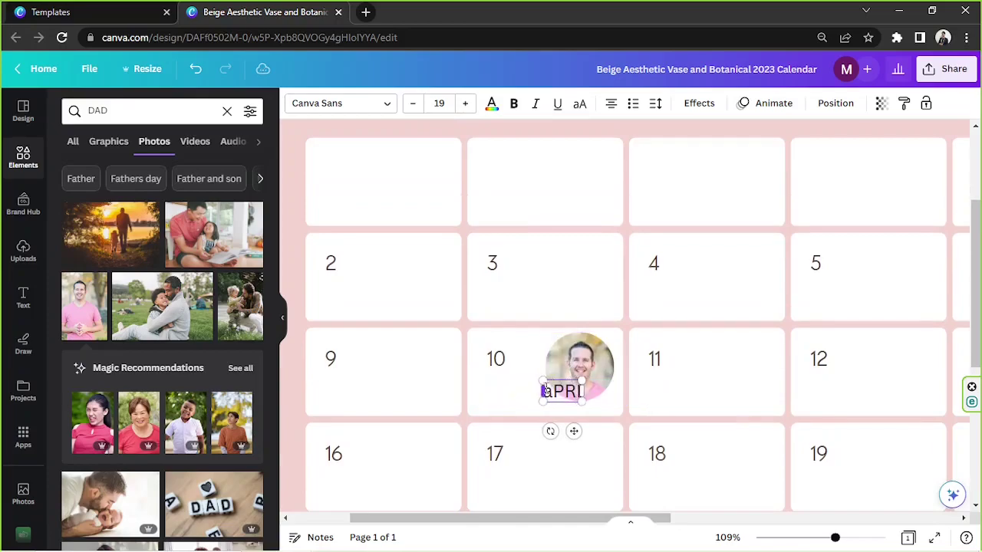
pyautogui.write('L')
pyautogui.tripleClick(544, 389)
pyautogui.write('April')
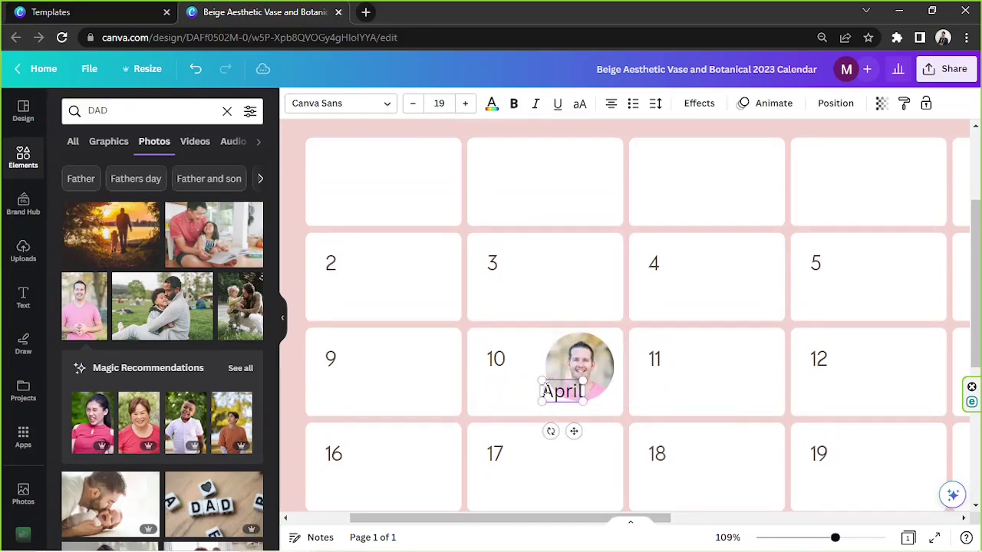
pyautogui.moveTo(541, 381); pyautogui.dragTo(529, 373)
pyautogui.moveTo(565, 430); pyautogui.dragTo(518, 428)
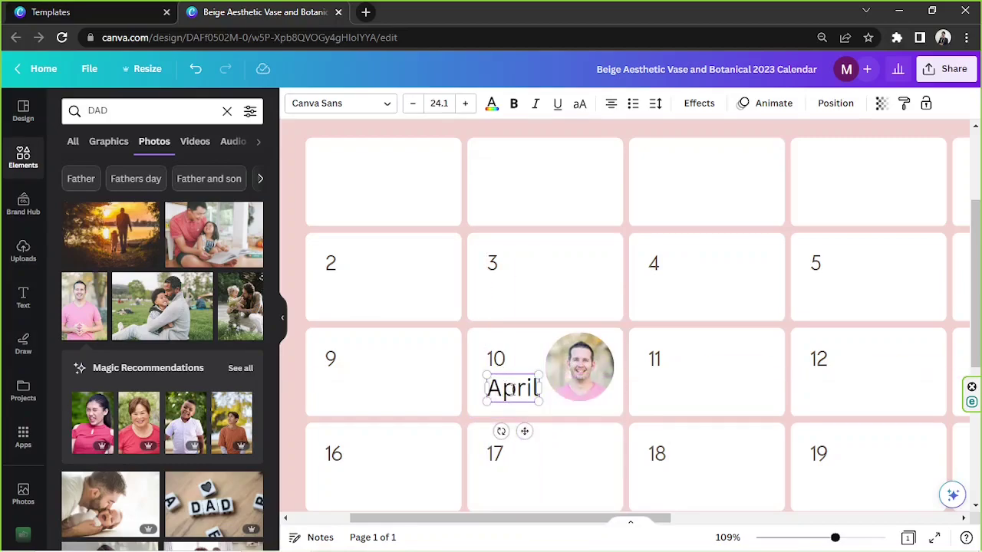
# Set the April label's font to Playlist Script, found through a 'handwritten' font search
pyautogui.click(360, 105)
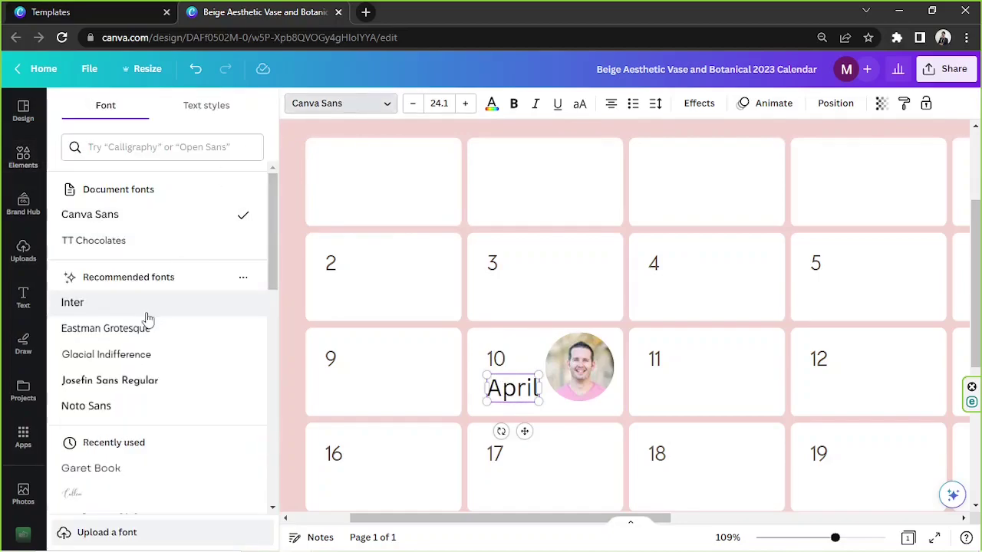
pyautogui.scroll(-2, 145, 284)
pyautogui.click(111, 360)
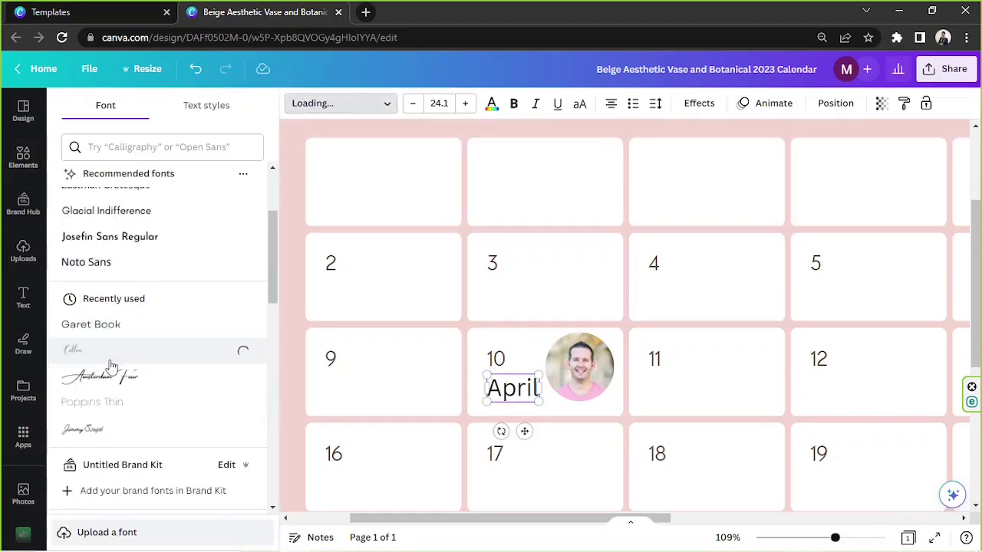
pyautogui.click(115, 400)
pyautogui.click(122, 382)
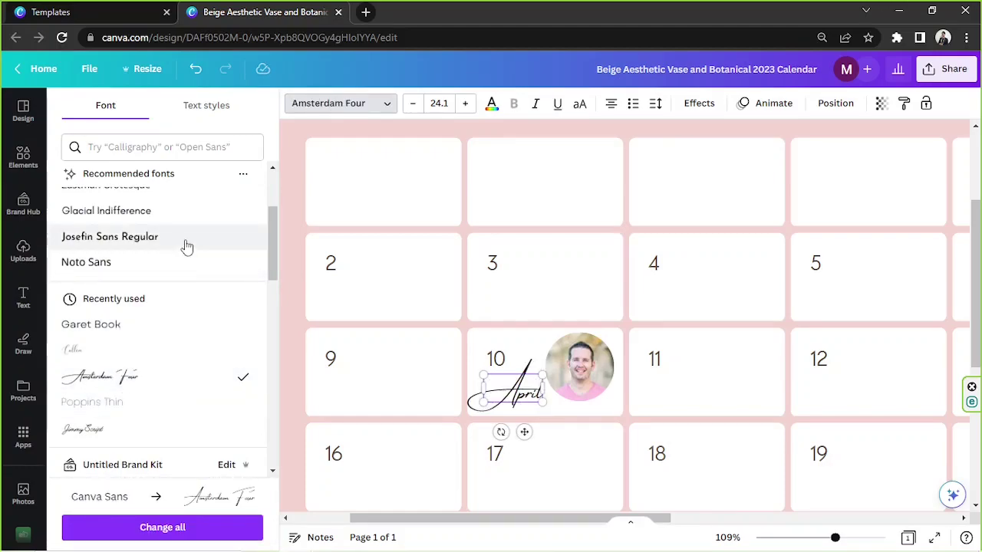
pyautogui.scroll(2, 185, 238)
pyautogui.click(161, 146)
pyautogui.write('handwritten')
pyautogui.click(131, 380)
pyautogui.scroll(-10, 131, 360)
pyautogui.click(129, 314)
pyautogui.scroll(-3, 129, 314)
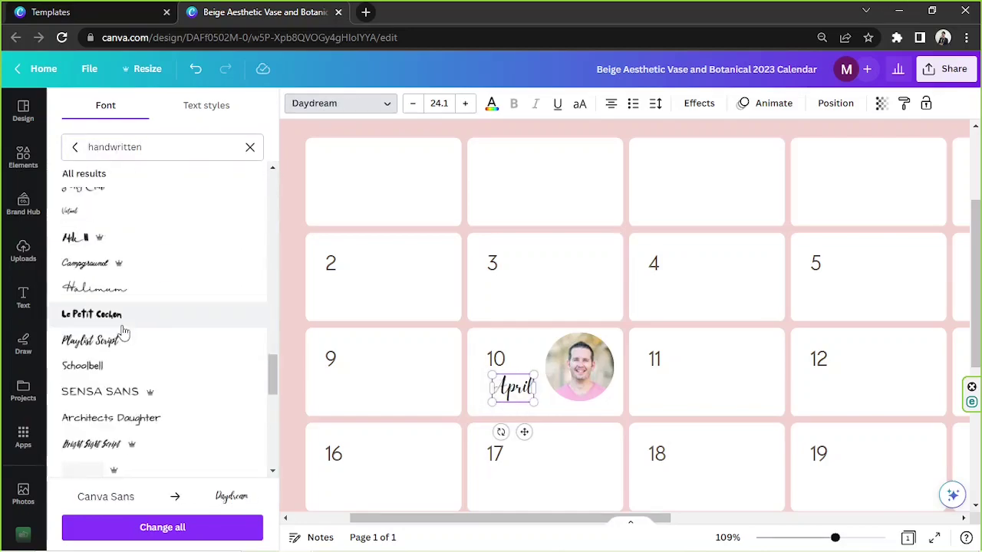
pyautogui.click(123, 340)
pyautogui.scroll(-3, 125, 344)
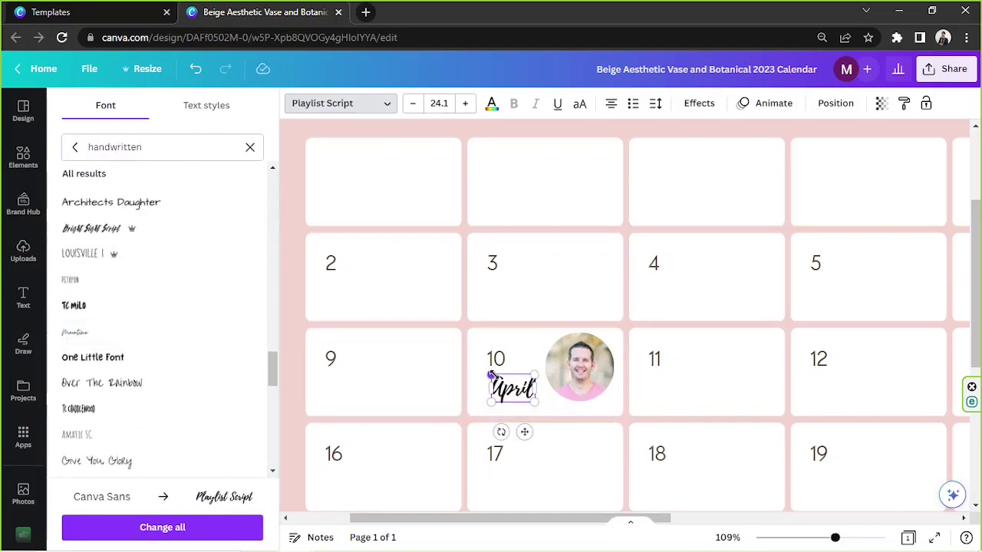
# Enlarge April to size 30.5, colour it dark brown, and nudge it into place
pyautogui.moveTo(490, 375); pyautogui.dragTo(467, 359)
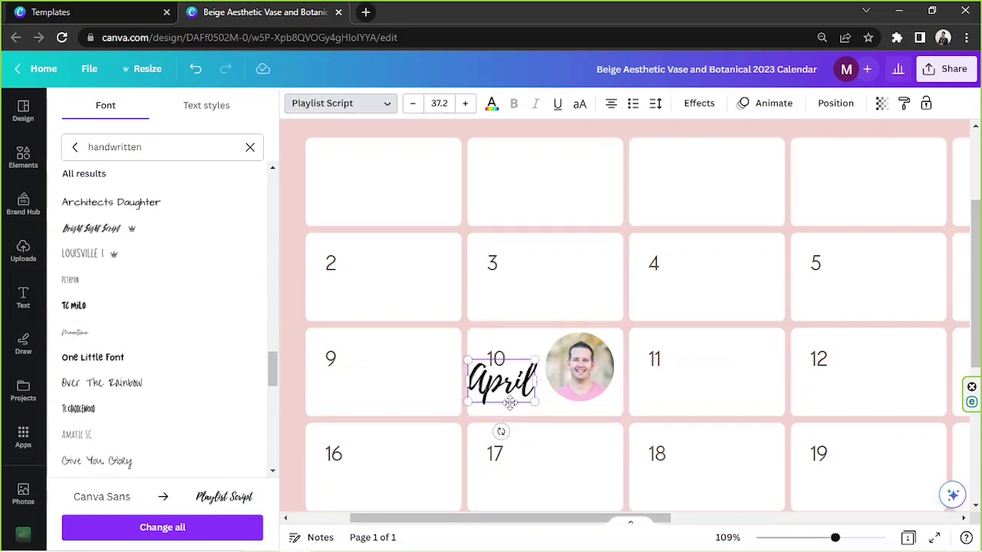
pyautogui.moveTo(510, 403); pyautogui.dragTo(485, 400)
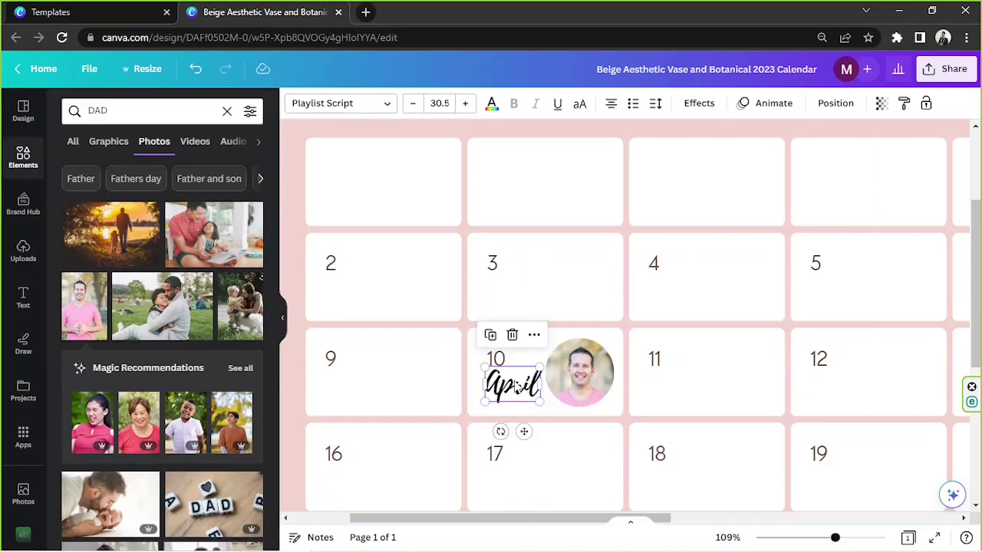
pyautogui.click(492, 106)
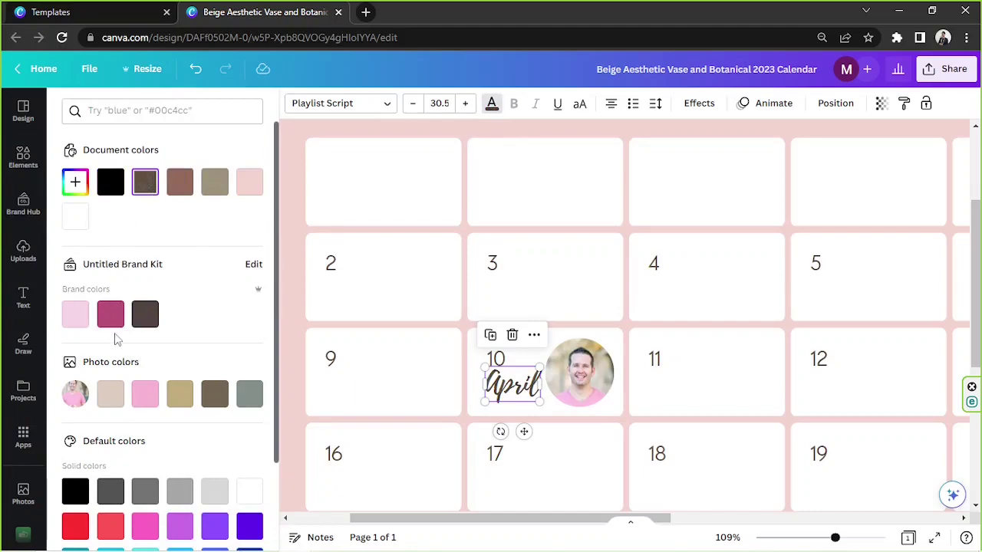
pyautogui.click(249, 394)
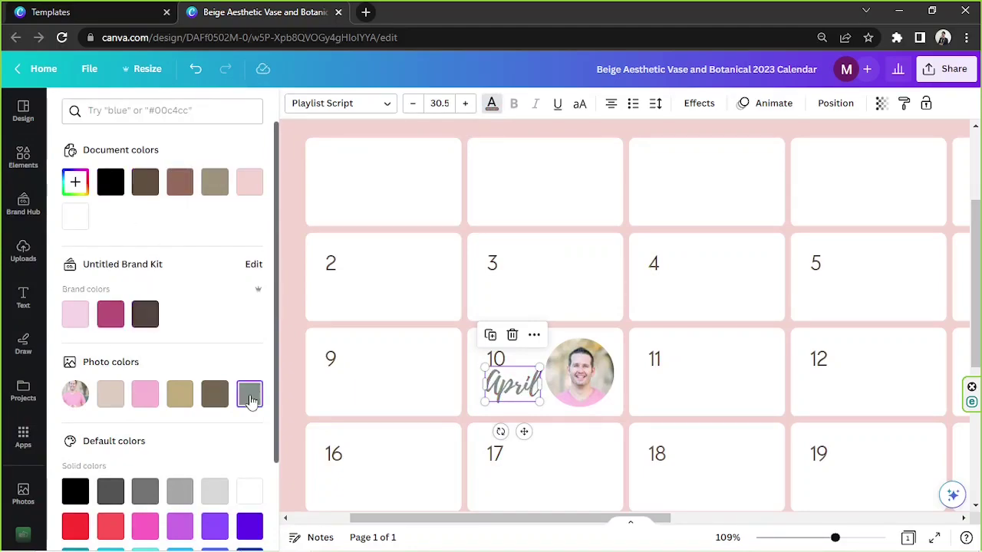
pyautogui.click(145, 313)
pyautogui.moveTo(507, 379); pyautogui.dragTo(519, 385)
pyautogui.click(624, 333)
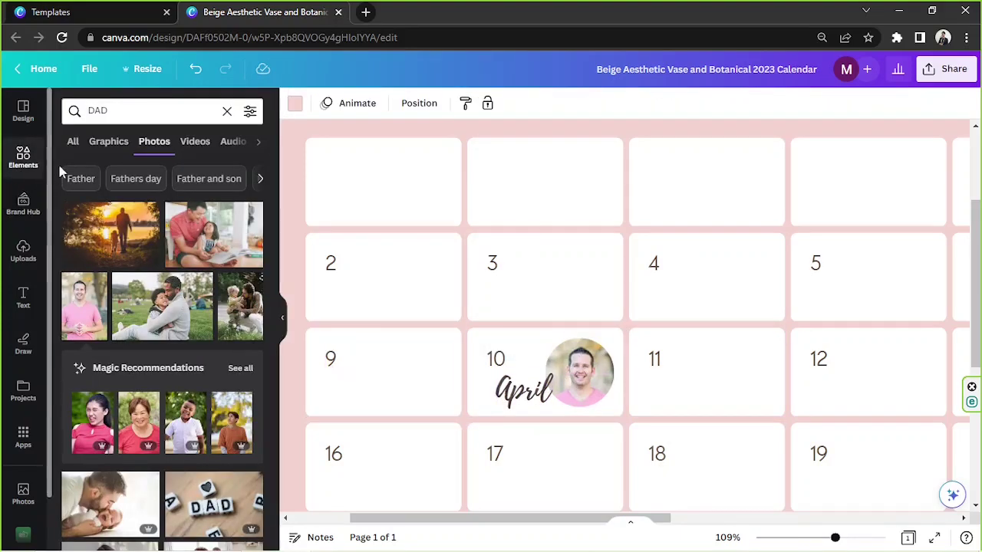
# Search Elements graphics for 'party hat' and add the blue polka-dot party hat
pyautogui.click(107, 141)
pyautogui.click(120, 110)
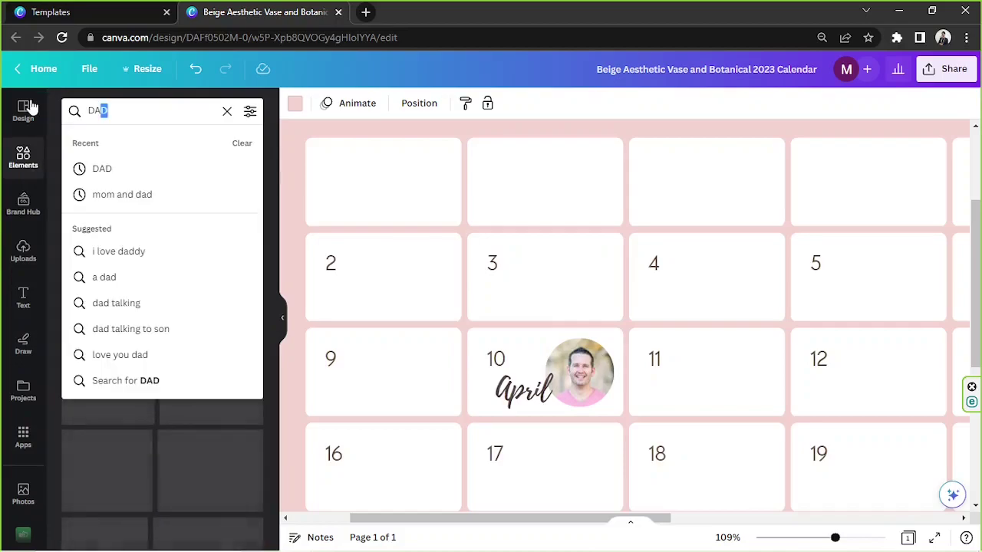
pyautogui.write('birthday')
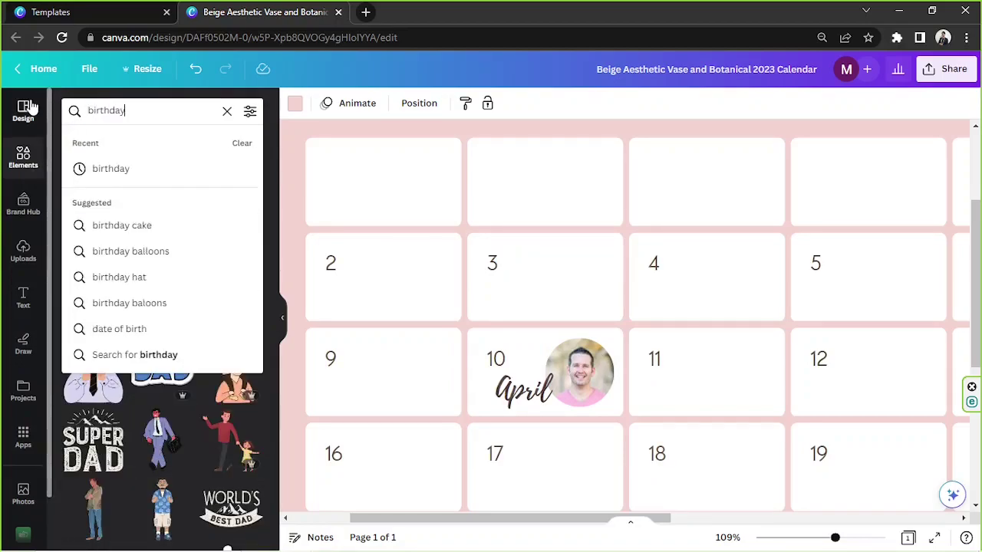
pyautogui.press('Return')
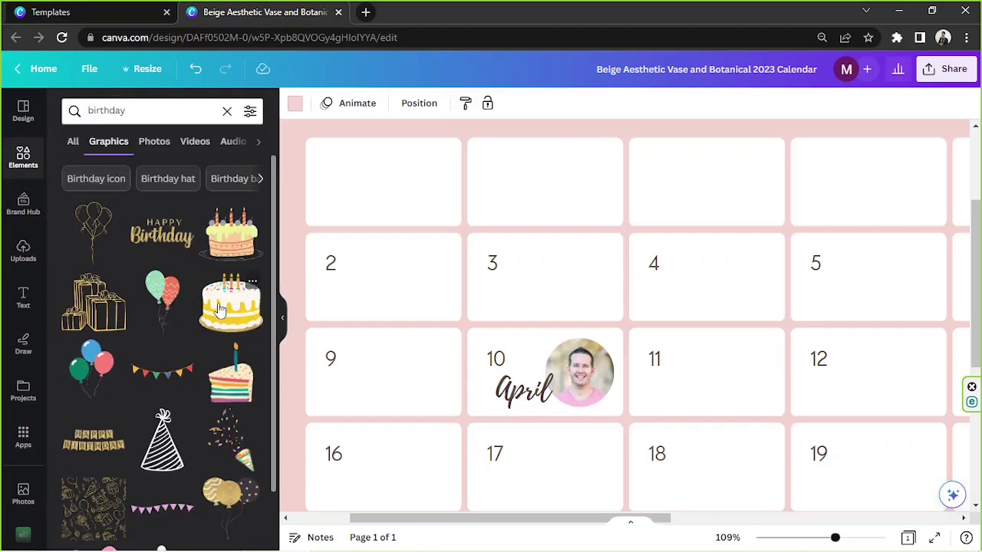
pyautogui.scroll(-2, 207, 378)
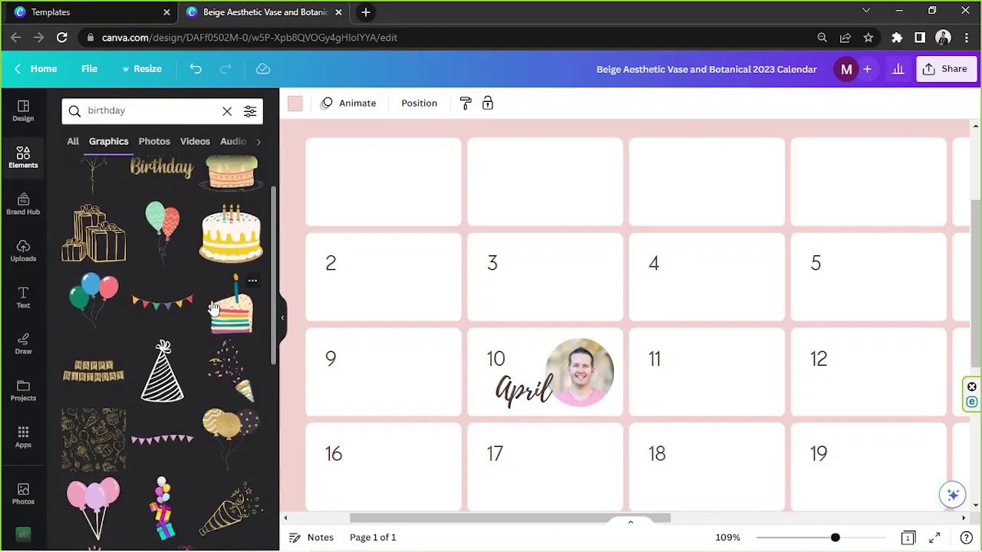
pyautogui.scroll(-1, 199, 377)
pyautogui.scroll(3, 169, 307)
pyautogui.click(115, 111)
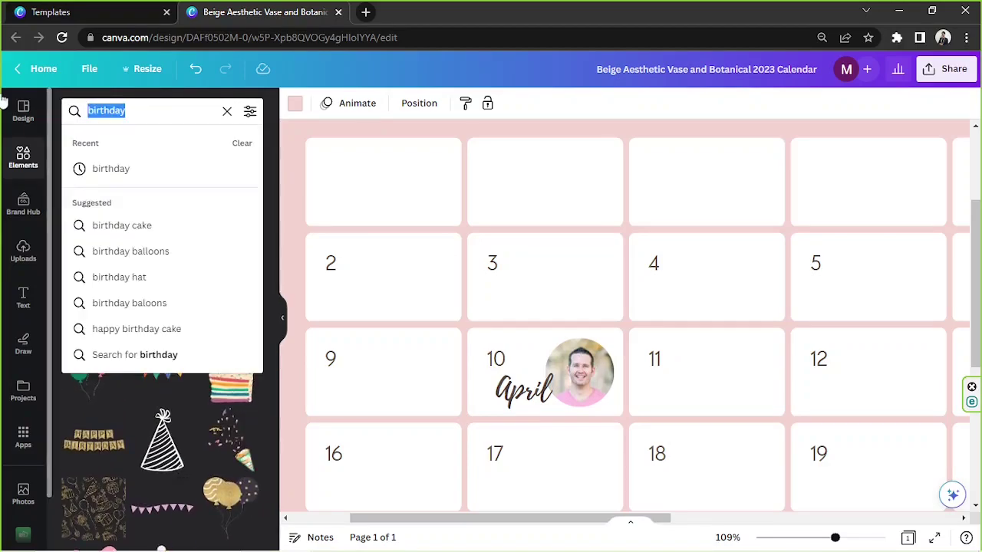
pyautogui.write('party hat')
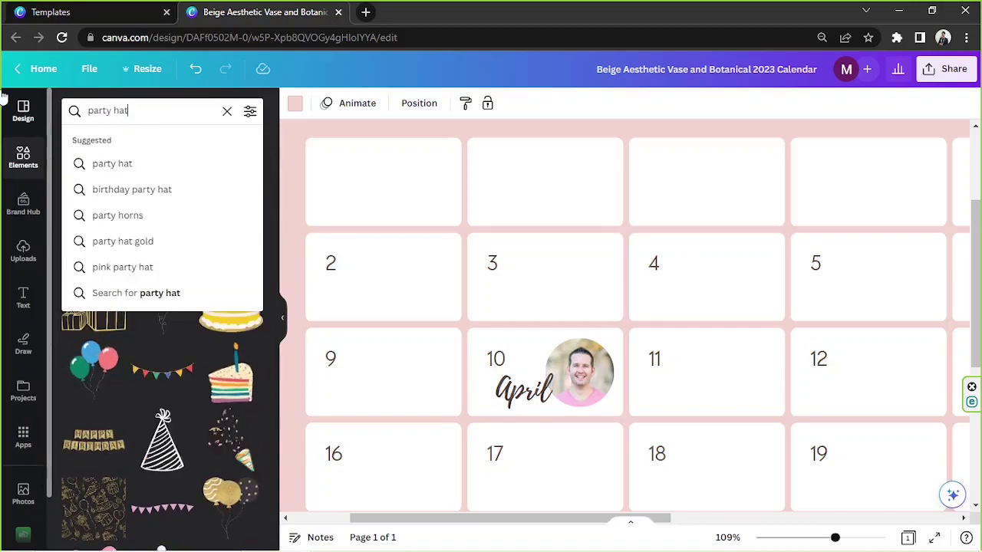
pyautogui.press('Return')
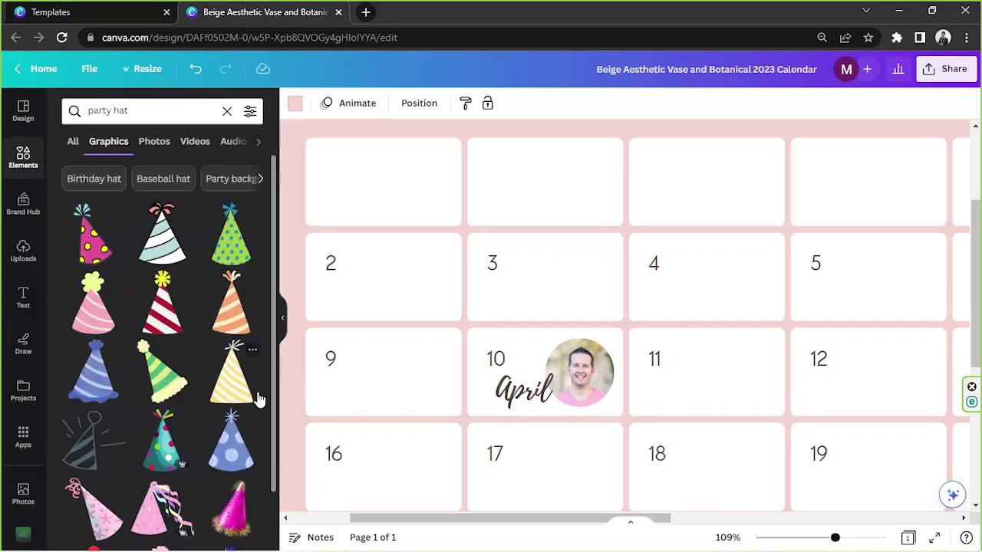
pyautogui.scroll(-1, 154, 410)
pyautogui.scroll(-2, 157, 346)
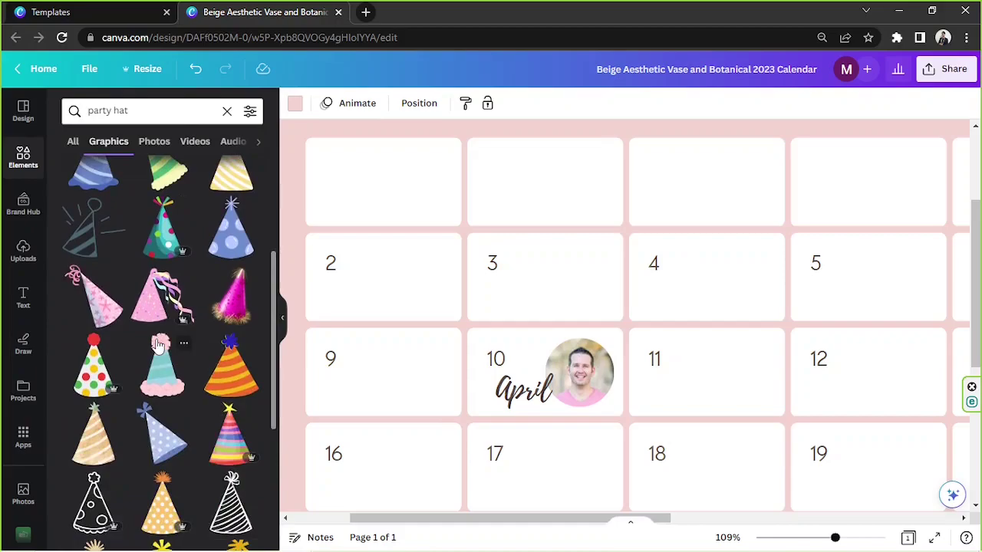
pyautogui.scroll(-1, 175, 379)
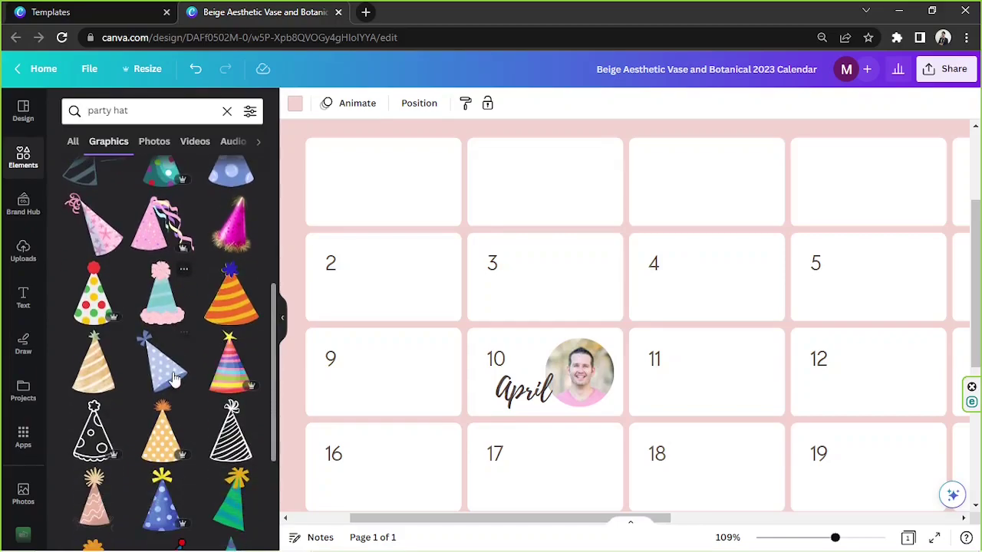
pyautogui.click(162, 372)
# Shrink and flip the hat, perch it on the photo's top-right, and send it backward
pyautogui.moveTo(841, 296); pyautogui.dragTo(517, 217)
pyautogui.moveTo(422, 143); pyautogui.dragTo(574, 333)
pyautogui.moveTo(598, 403); pyautogui.dragTo(537, 324)
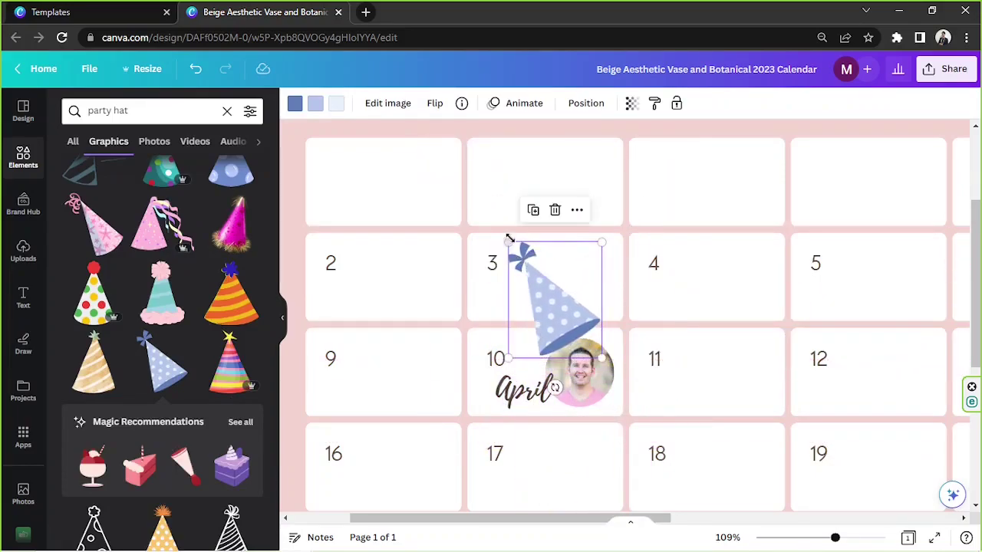
pyautogui.moveTo(506, 240); pyautogui.dragTo(550, 295)
pyautogui.click(434, 104)
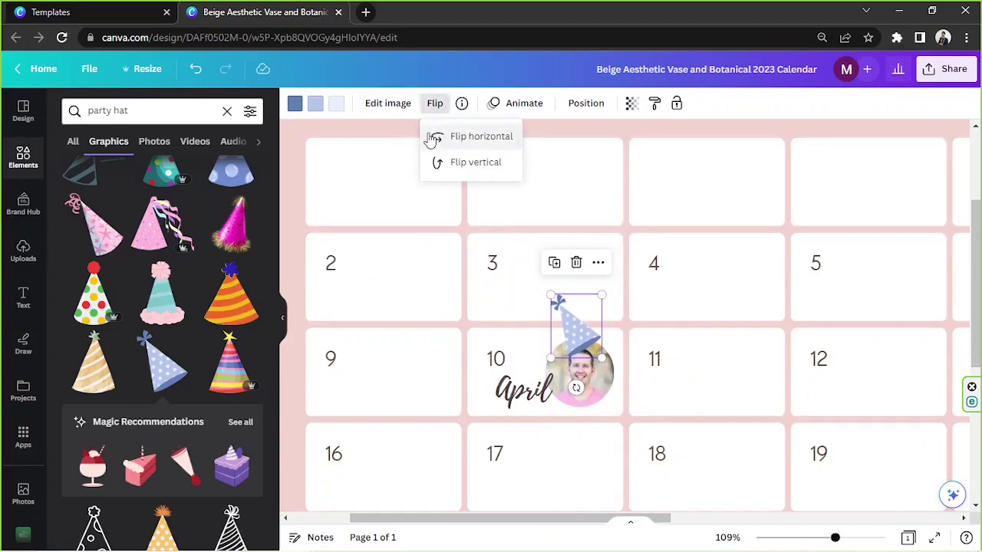
pyautogui.moveTo(580, 337); pyautogui.dragTo(600, 342)
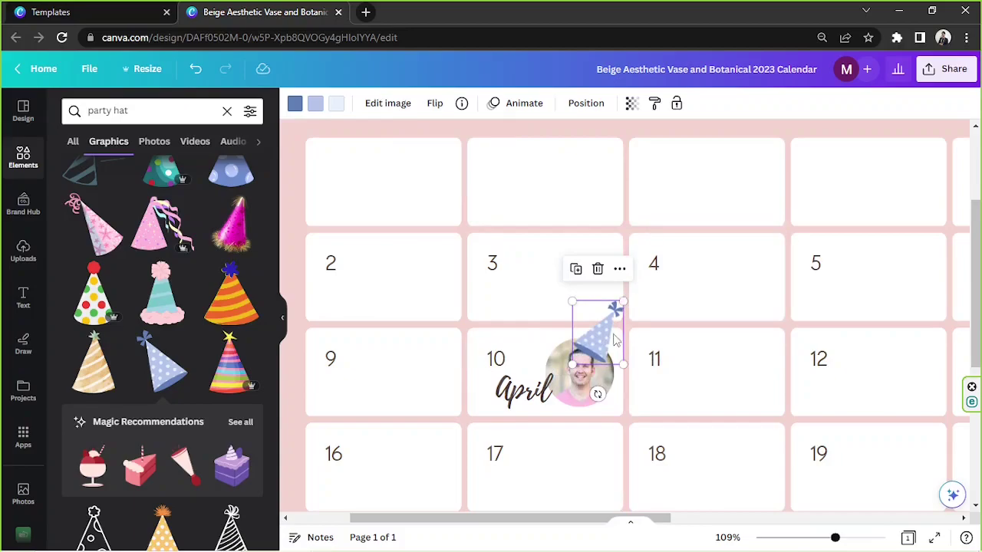
pyautogui.moveTo(622, 305); pyautogui.dragTo(603, 335)
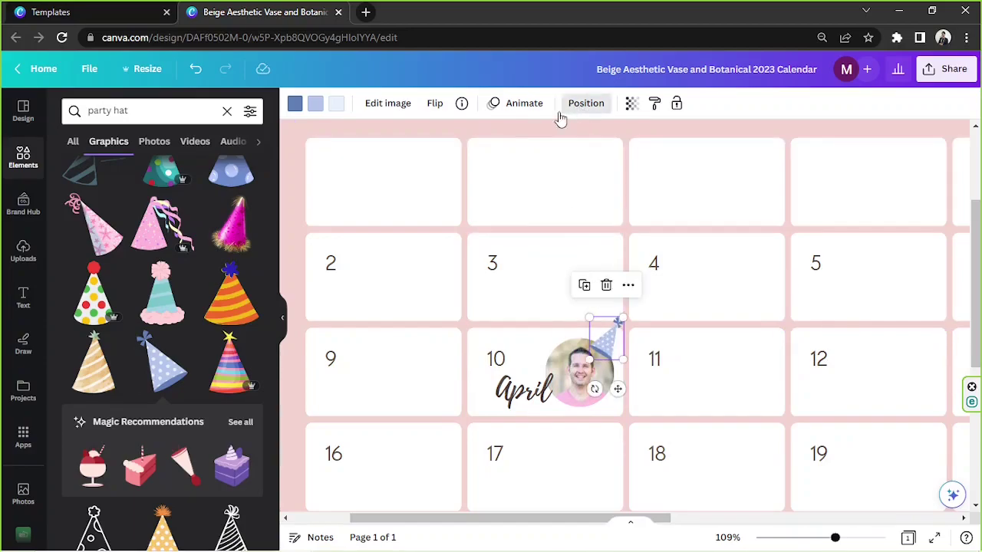
pyautogui.click(192, 138)
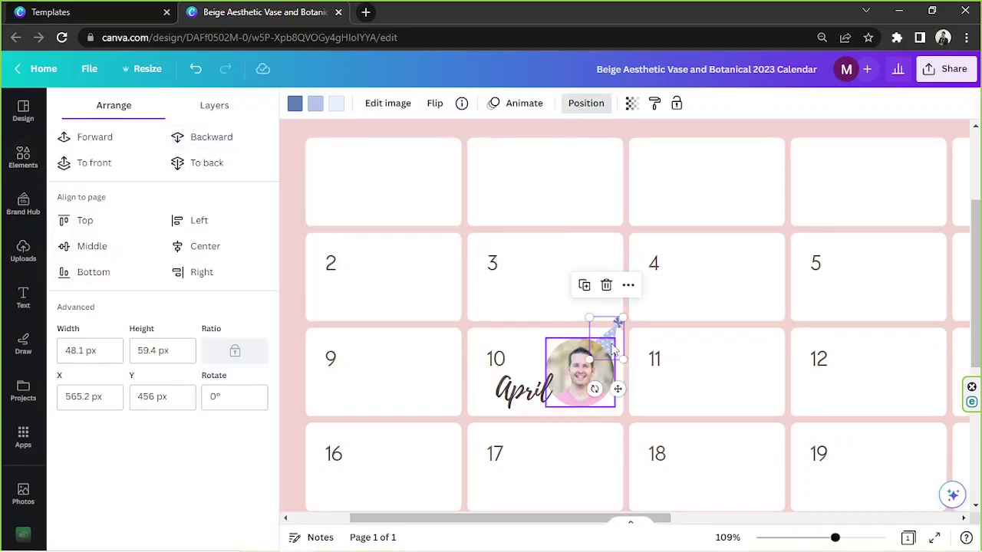
pyautogui.moveTo(611, 338); pyautogui.dragTo(604, 320)
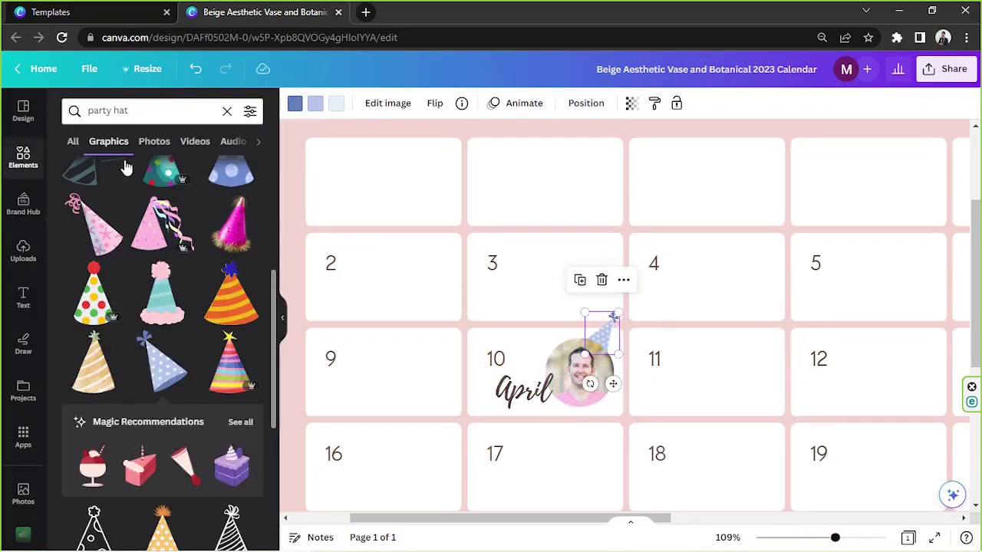
# Add a confetti graphic from a 'confetti' search, shrink it, and place it in the day-10 cell
pyautogui.click(123, 110)
pyautogui.write('confe')
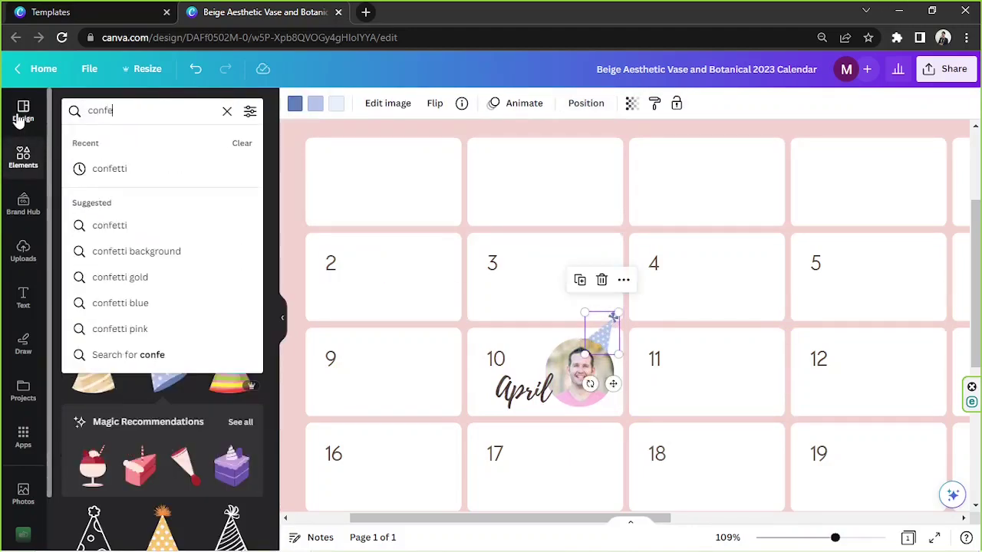
pyautogui.write('tti')
pyautogui.press('Return')
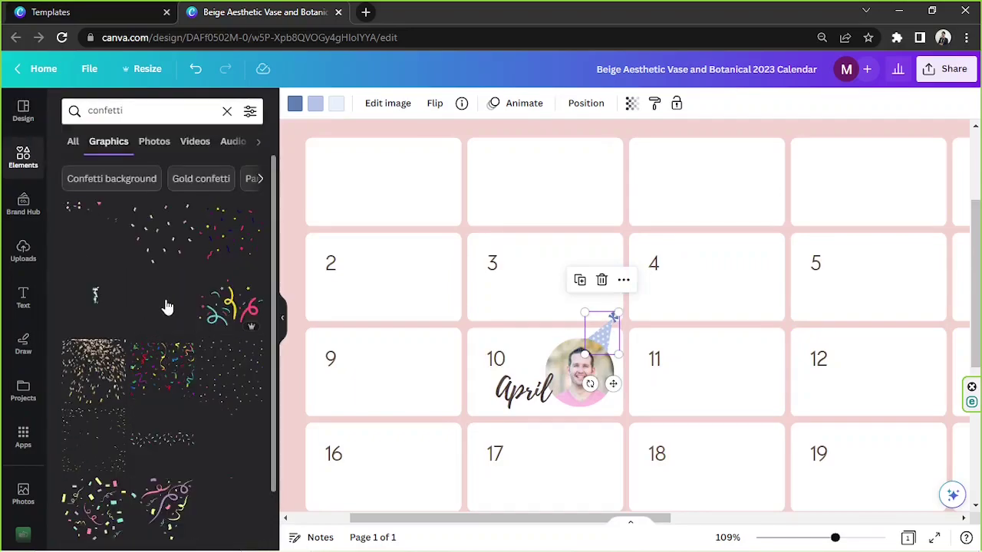
pyautogui.click(172, 246)
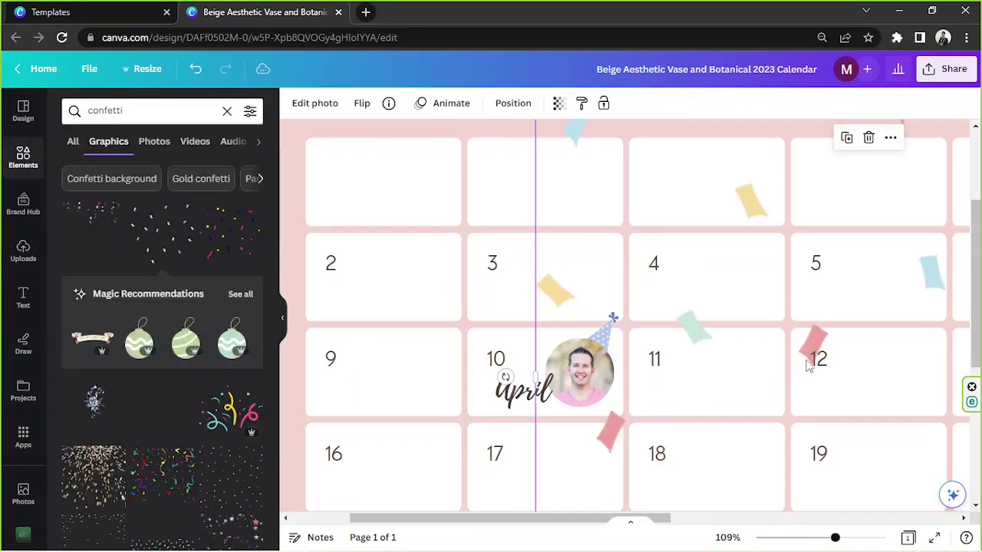
pyautogui.moveTo(836, 541); pyautogui.dragTo(802, 537)
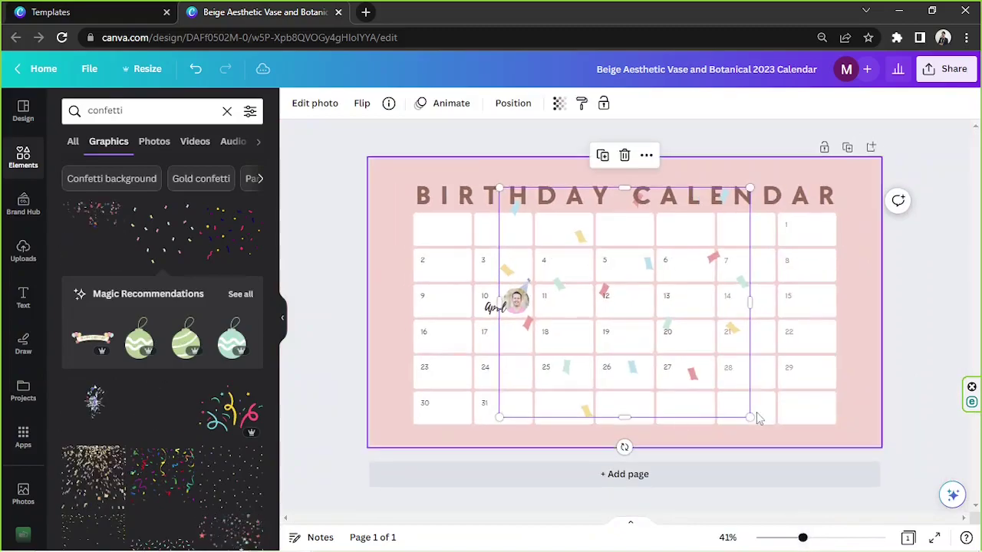
pyautogui.moveTo(748, 416); pyautogui.dragTo(506, 311)
pyautogui.moveTo(802, 537); pyautogui.dragTo(822, 538)
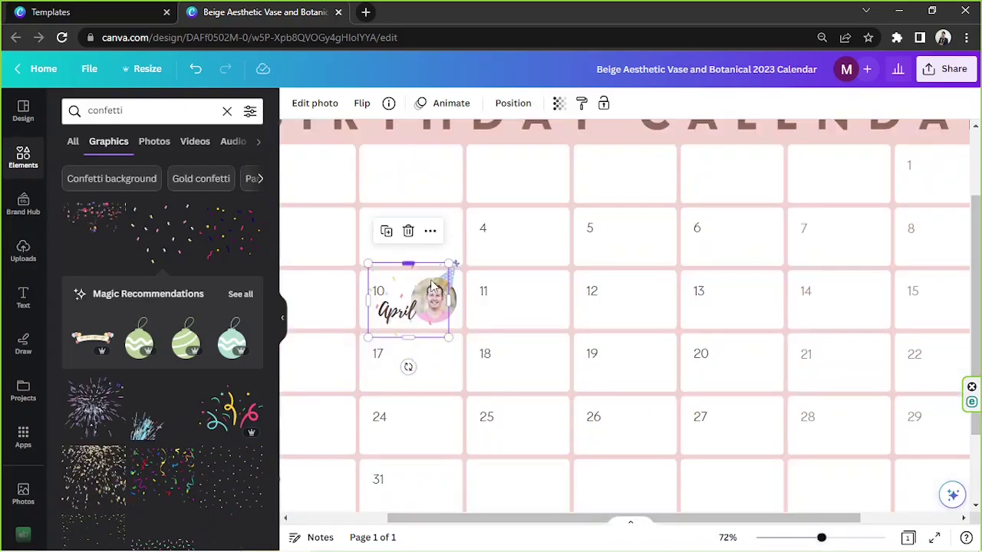
# Widen the April photo group slightly on both sides and reduce its height
pyautogui.moveTo(450, 299); pyautogui.dragTo(463, 300)
pyautogui.moveTo(368, 299); pyautogui.dragTo(359, 299)
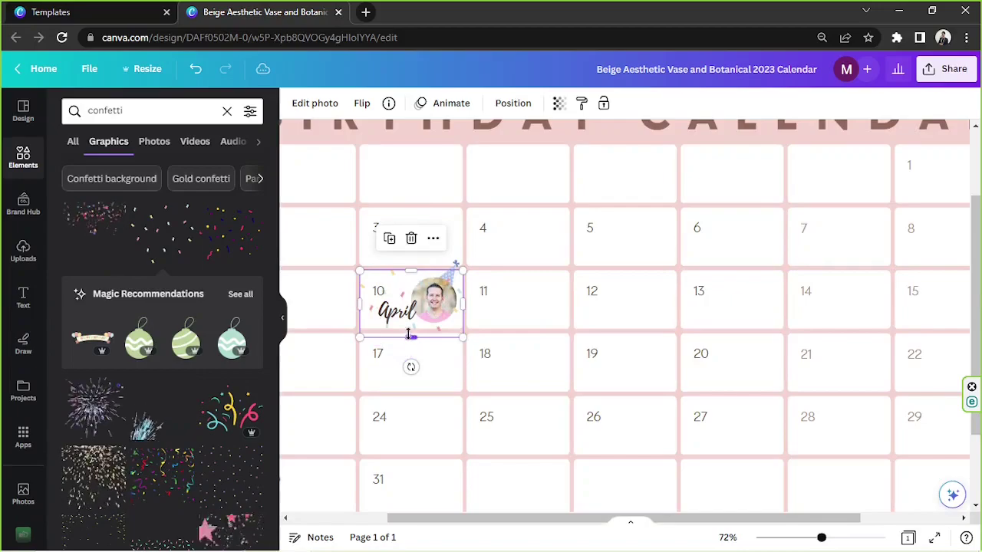
pyautogui.moveTo(410, 334); pyautogui.dragTo(410, 330)
pyautogui.moveTo(823, 540); pyautogui.dragTo(811, 538)
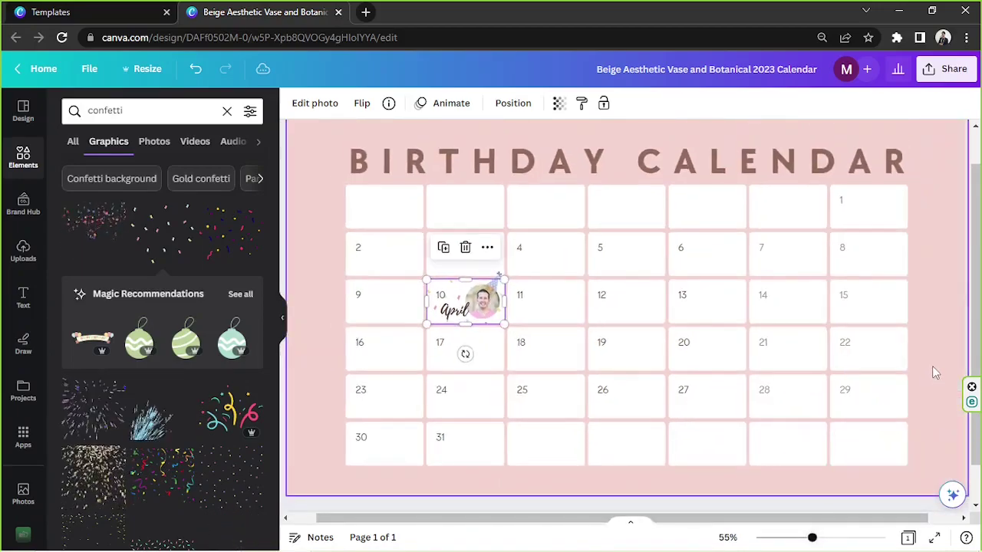
pyautogui.click(939, 356)
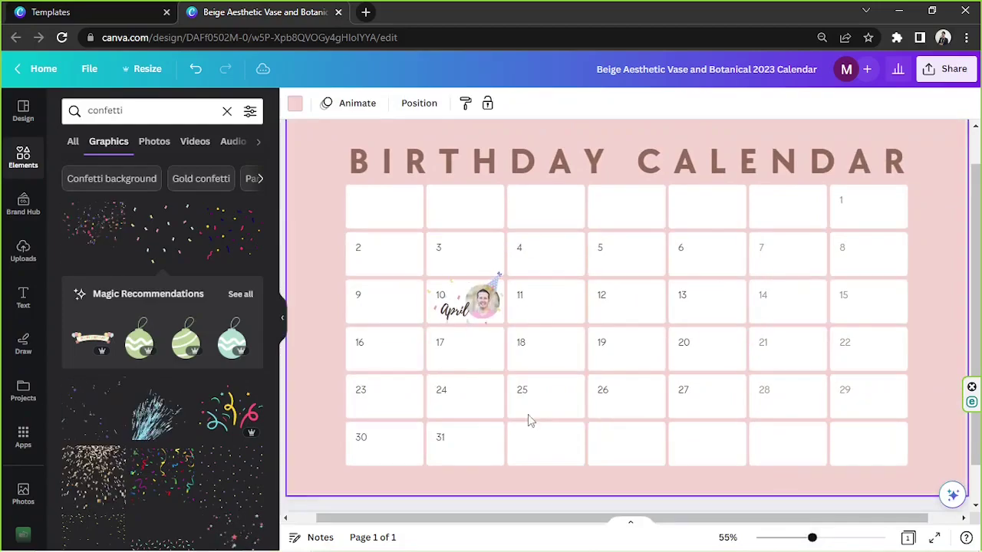
# Add a circular landscape frame, shrink it, and set it beside the 27 in the day-27 cell
pyautogui.click(27, 164)
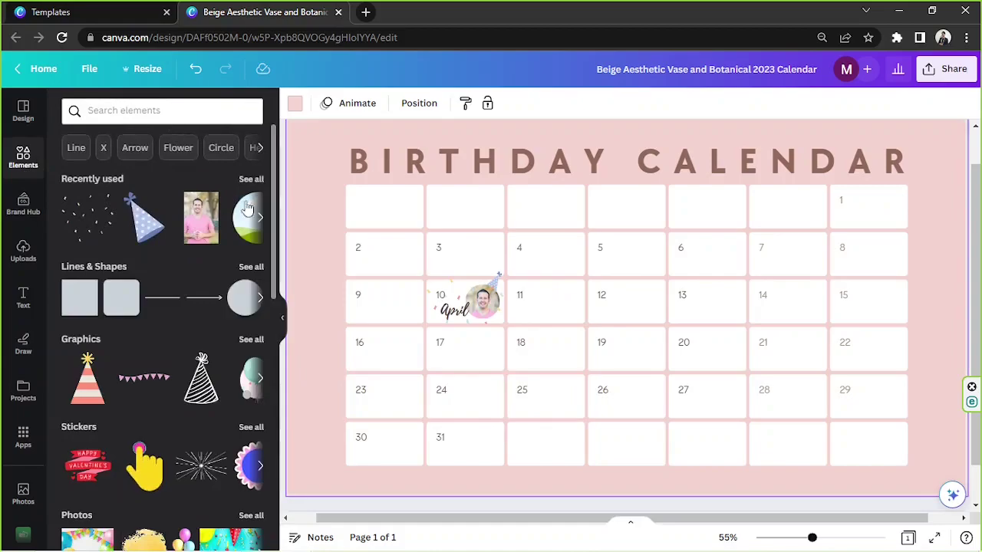
pyautogui.click(243, 228)
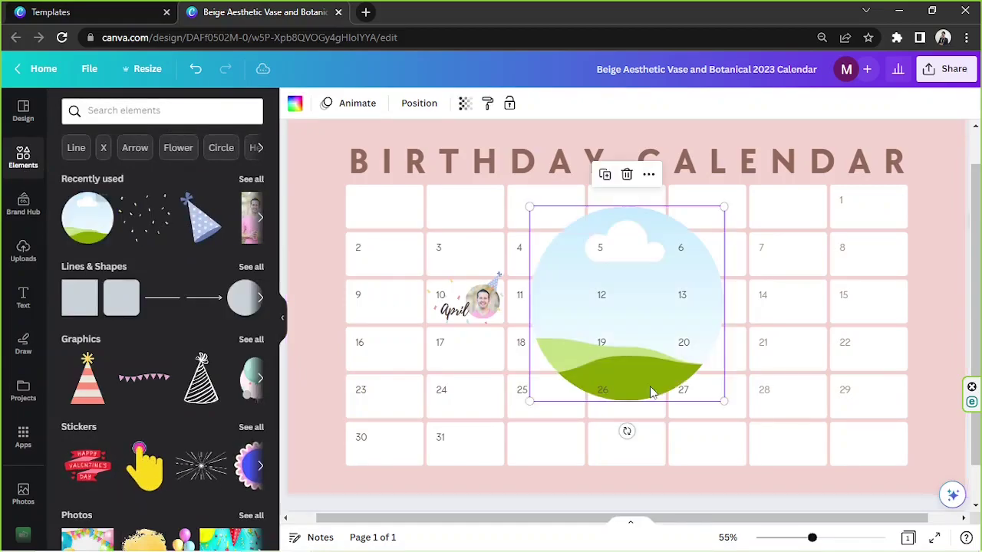
pyautogui.moveTo(723, 207); pyautogui.dragTo(527, 302)
pyautogui.moveTo(539, 351); pyautogui.dragTo(738, 399)
pyautogui.click(847, 537)
pyautogui.scroll(-5, 838, 470)
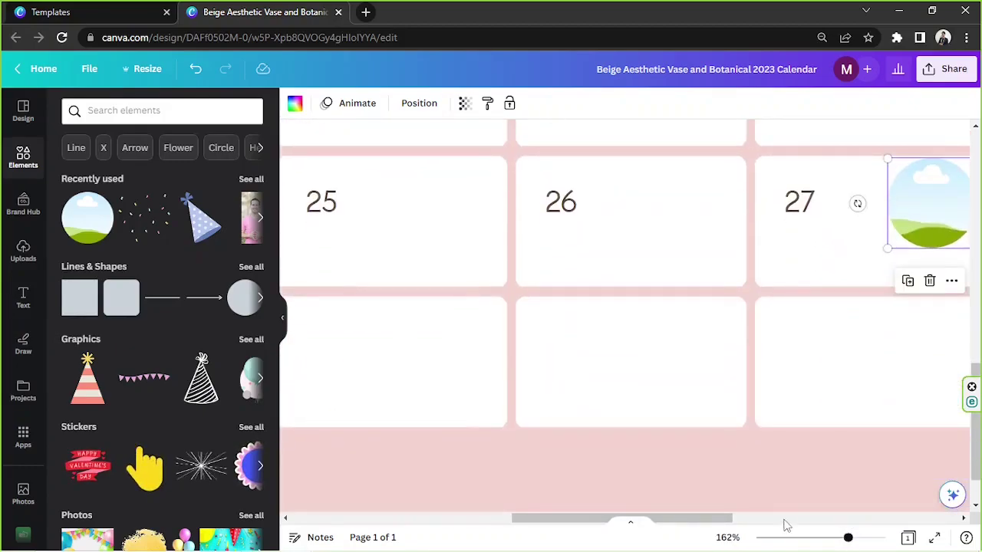
pyautogui.hscroll(4, 732, 392)
pyautogui.moveTo(651, 205); pyautogui.dragTo(653, 208)
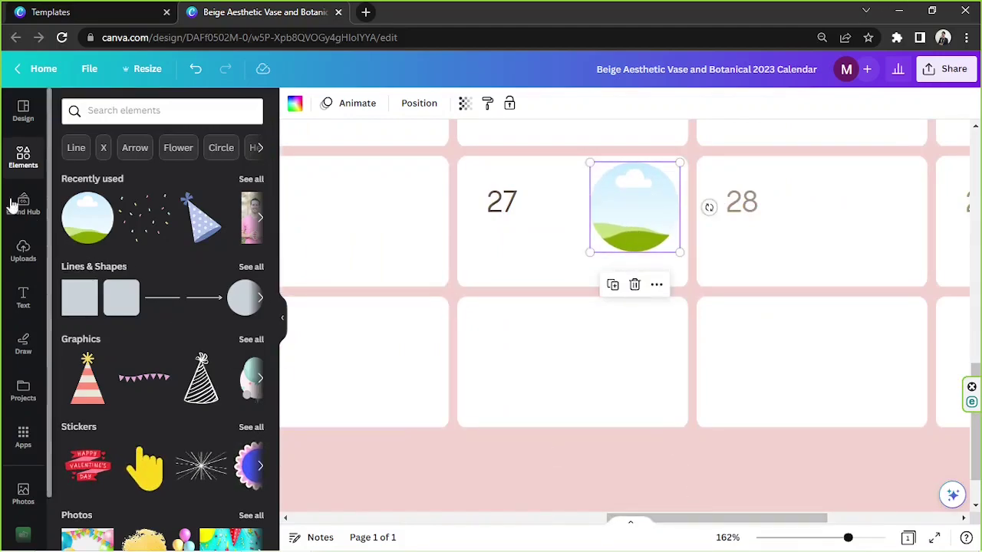
pyautogui.click(145, 112)
# Search photos for 'mom' and drop the mother-kissing-baby photo into the day-27 circle frame
pyautogui.write('mom')
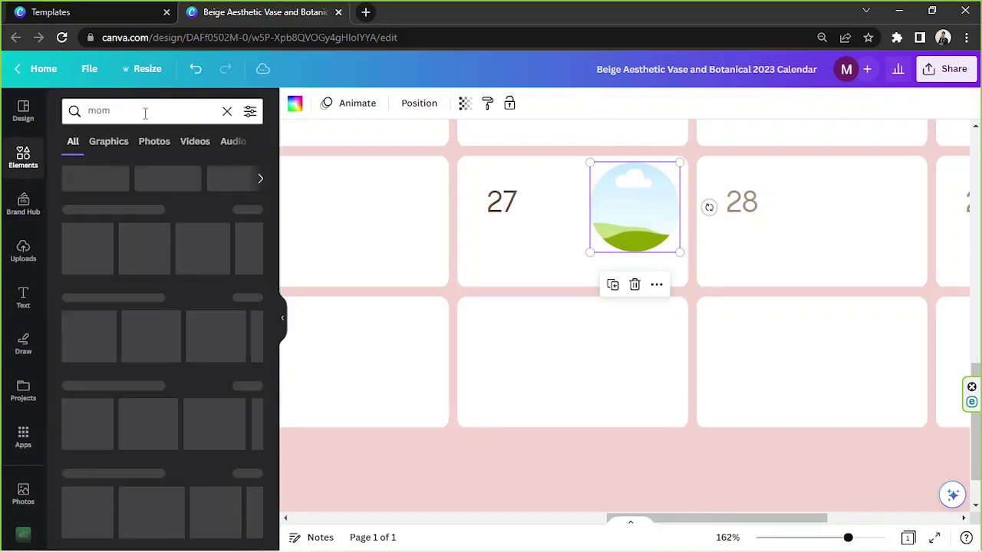
pyautogui.click(148, 146)
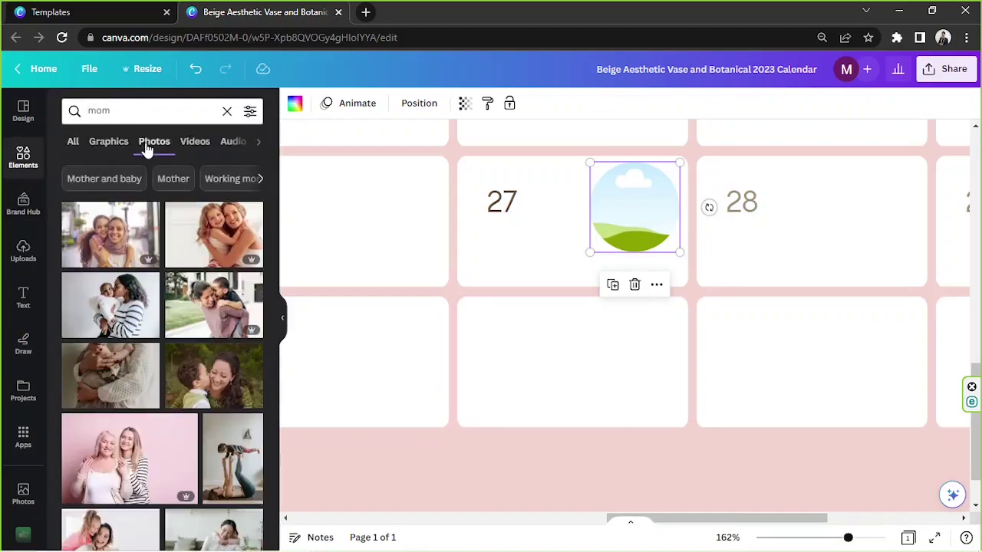
pyautogui.scroll(-2, 115, 292)
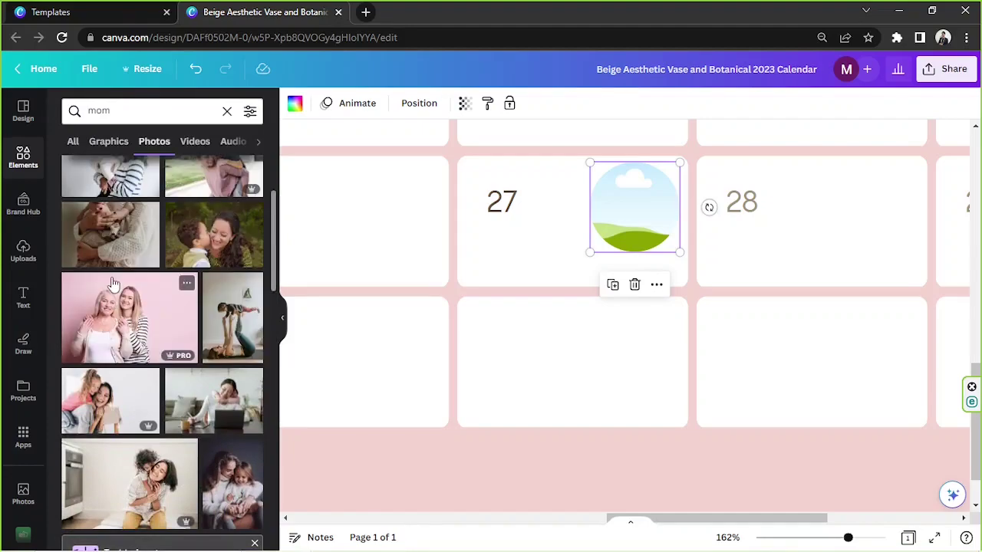
pyautogui.scroll(2, 153, 349)
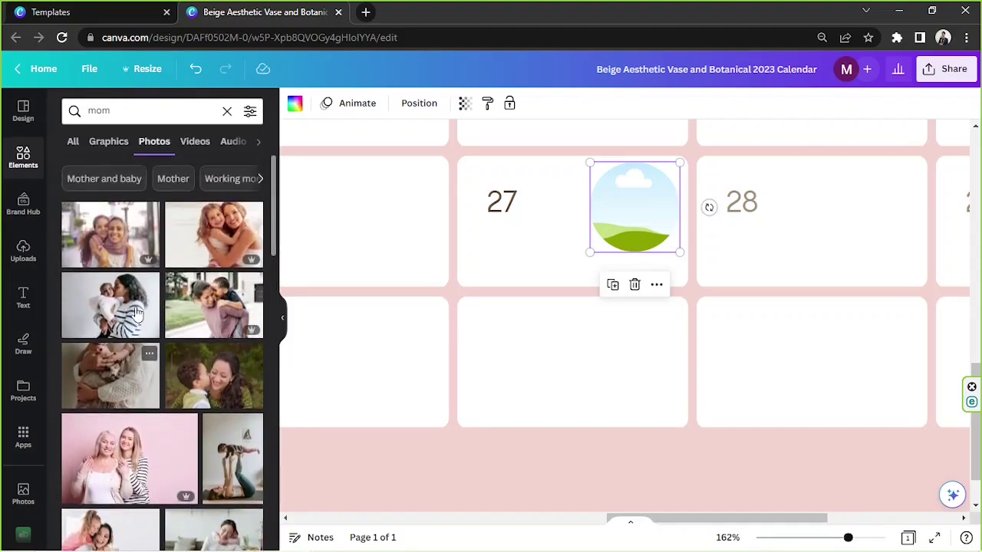
pyautogui.moveTo(113, 309); pyautogui.dragTo(612, 204)
pyautogui.doubleClick(633, 210)
pyautogui.click(593, 353)
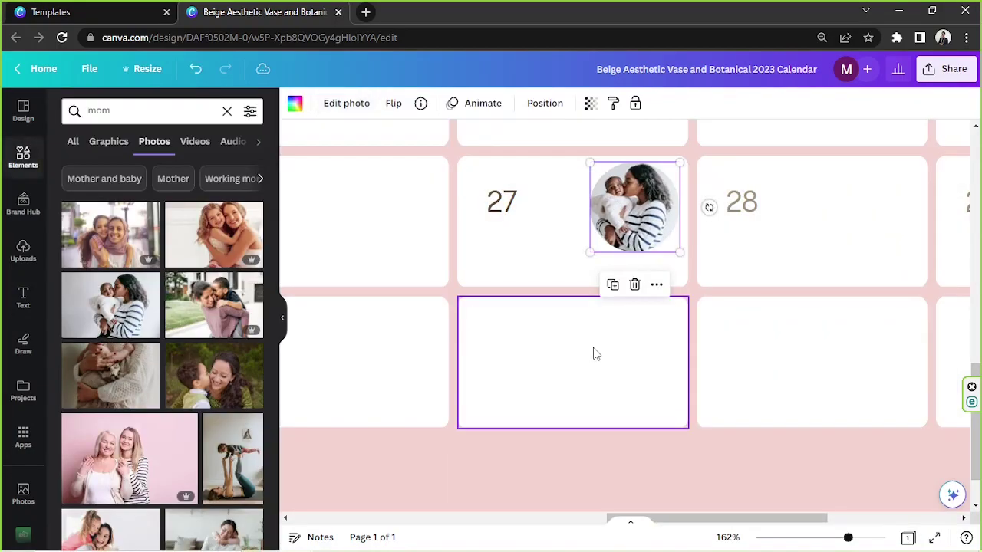
pyautogui.click(388, 273)
pyautogui.scroll(1, 414, 274)
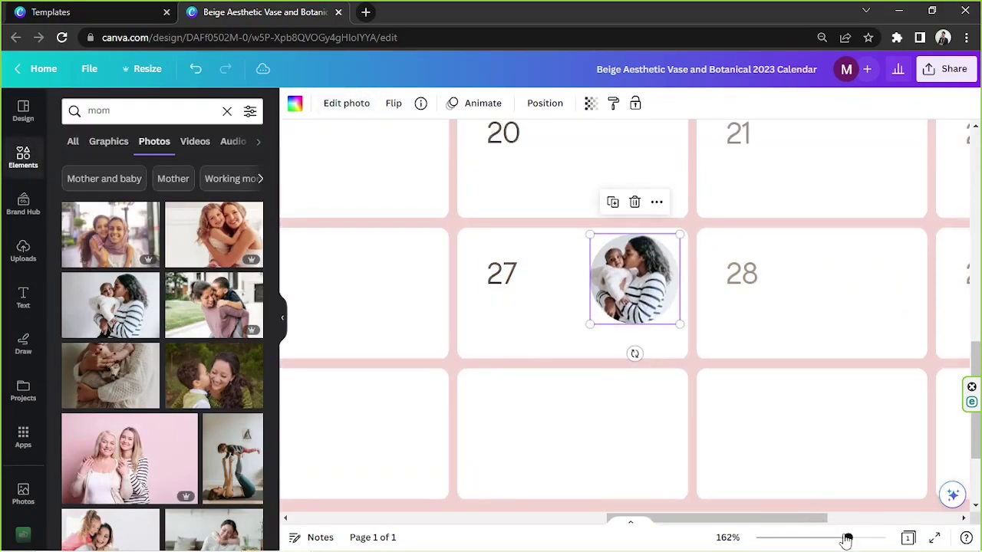
pyautogui.moveTo(847, 536); pyautogui.dragTo(814, 537)
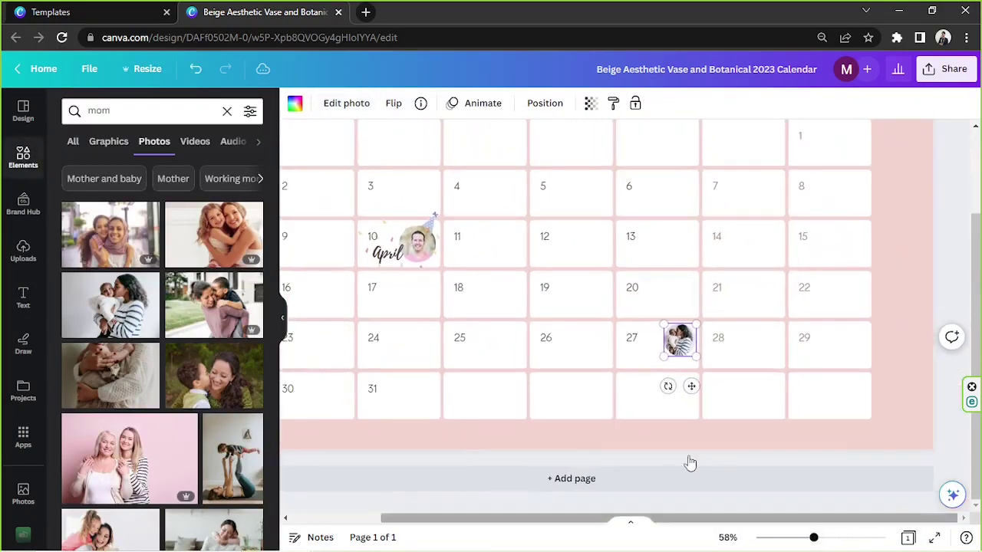
# Copy the April label into cell 27, retype it as 'January', and reposition the label and photo
pyautogui.click(388, 260)
pyautogui.moveTo(388, 261); pyautogui.dragTo(635, 359)
pyautogui.doubleClick(643, 355)
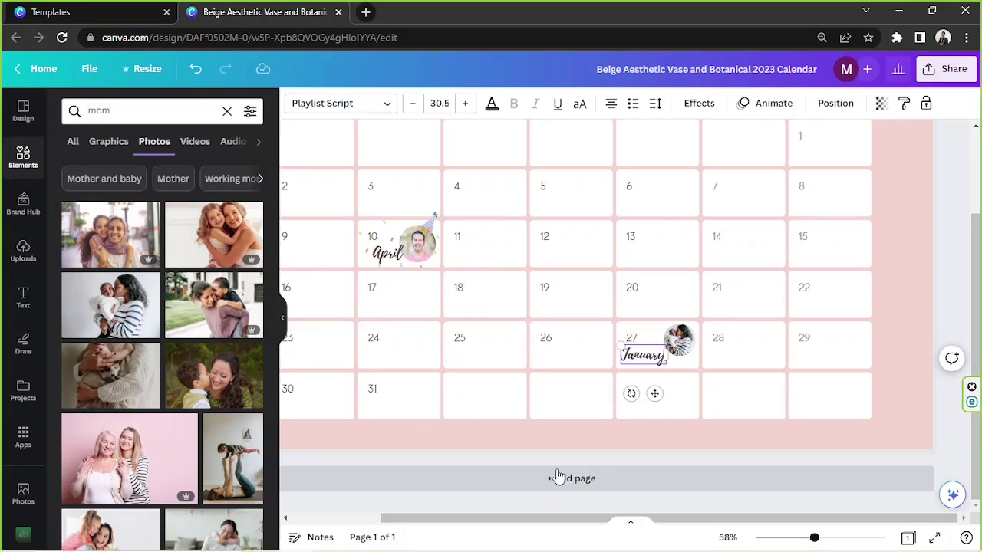
pyautogui.moveTo(813, 536); pyautogui.dragTo(829, 539)
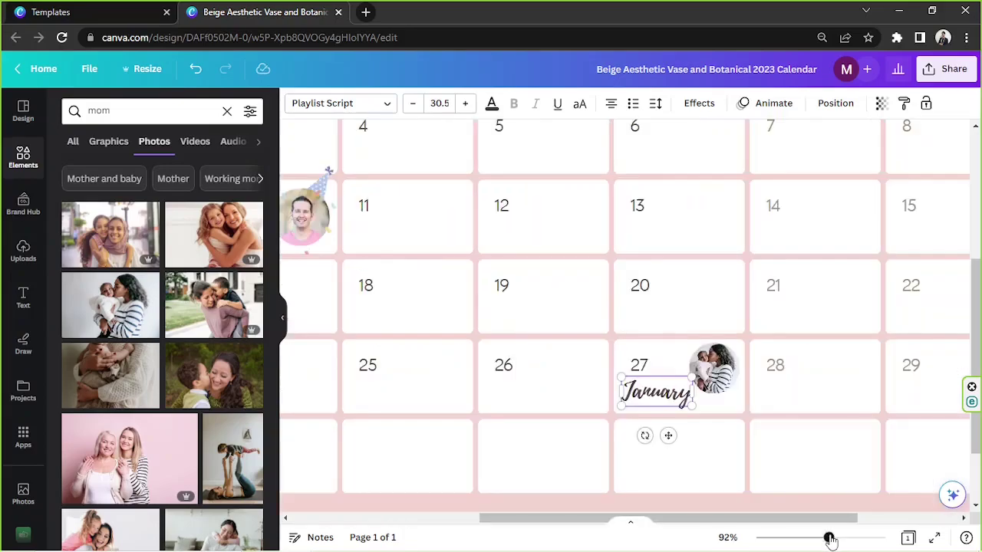
pyautogui.moveTo(678, 407); pyautogui.dragTo(686, 409)
pyautogui.click(696, 345)
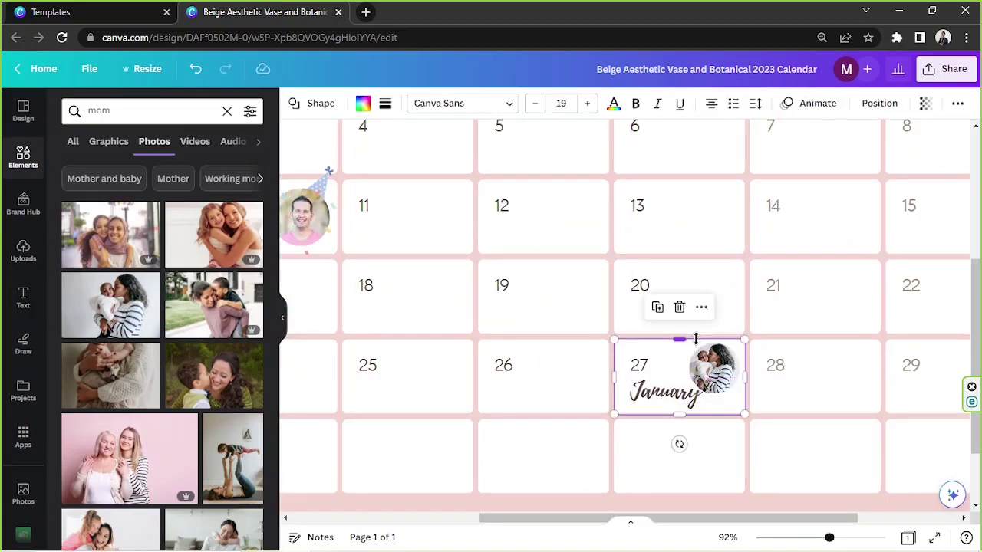
pyautogui.moveTo(727, 361); pyautogui.dragTo(713, 371)
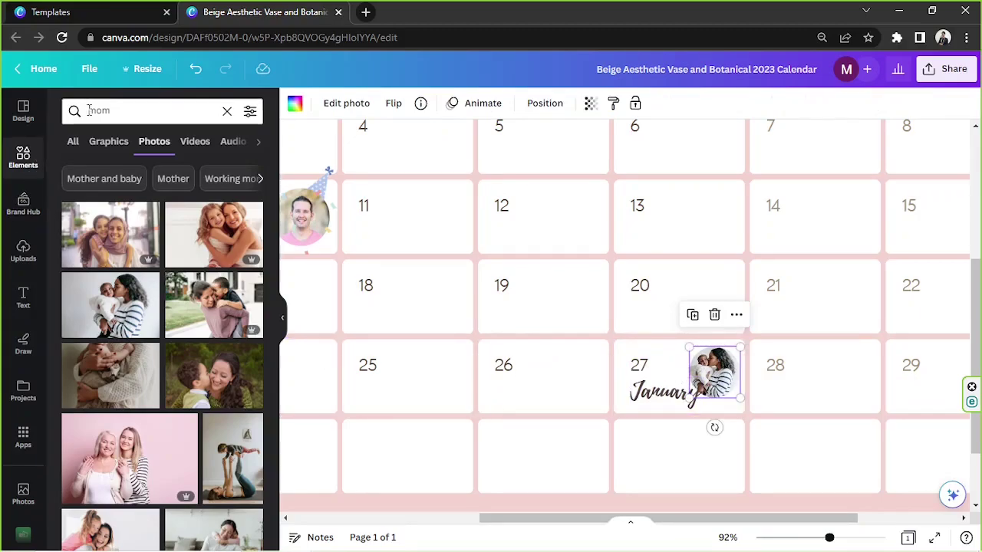
# Add a pink balloons graphic from a 'birthday' graphics search and place it above the day-27 photo
pyautogui.write('birthday')
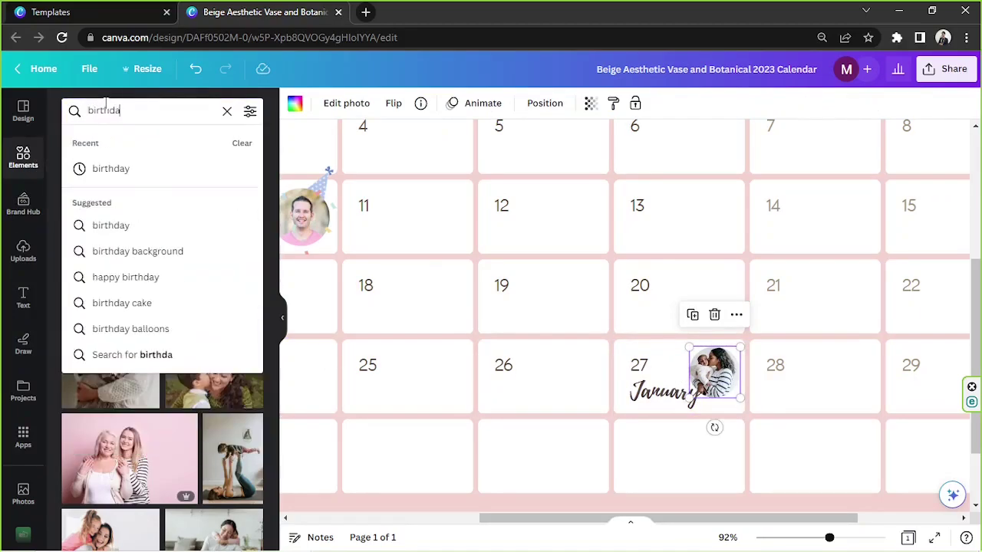
pyautogui.press('Return')
pyautogui.click(107, 145)
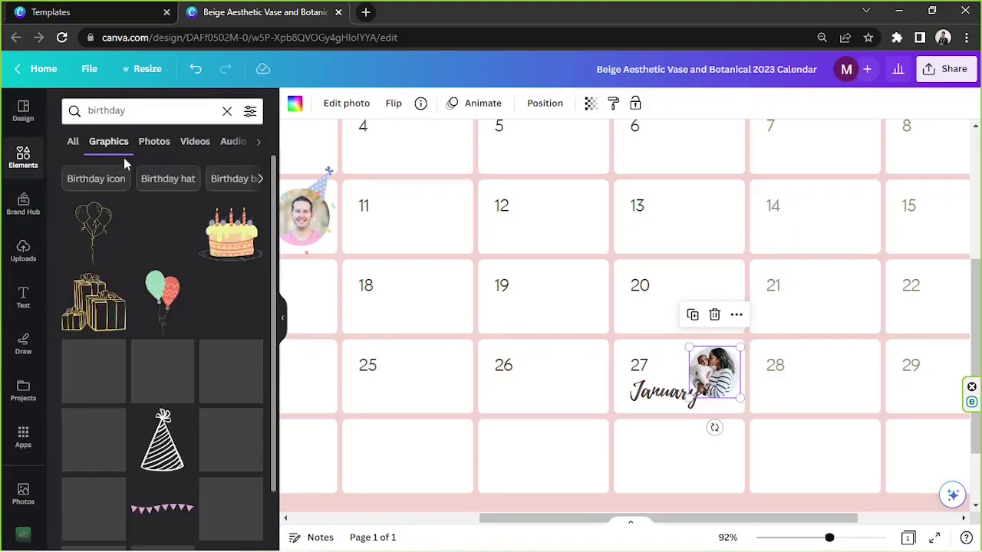
pyautogui.scroll(-1, 200, 280)
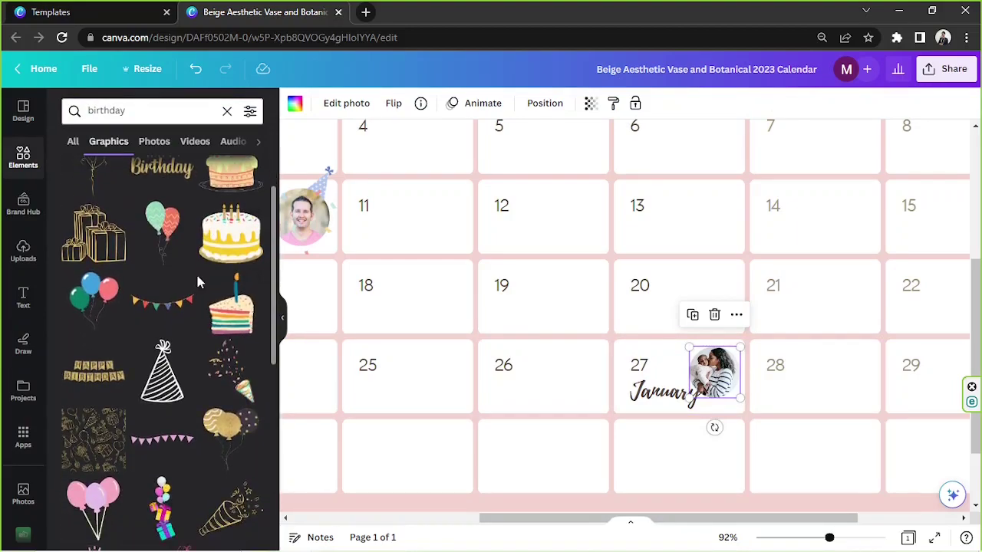
pyautogui.scroll(-2, 135, 286)
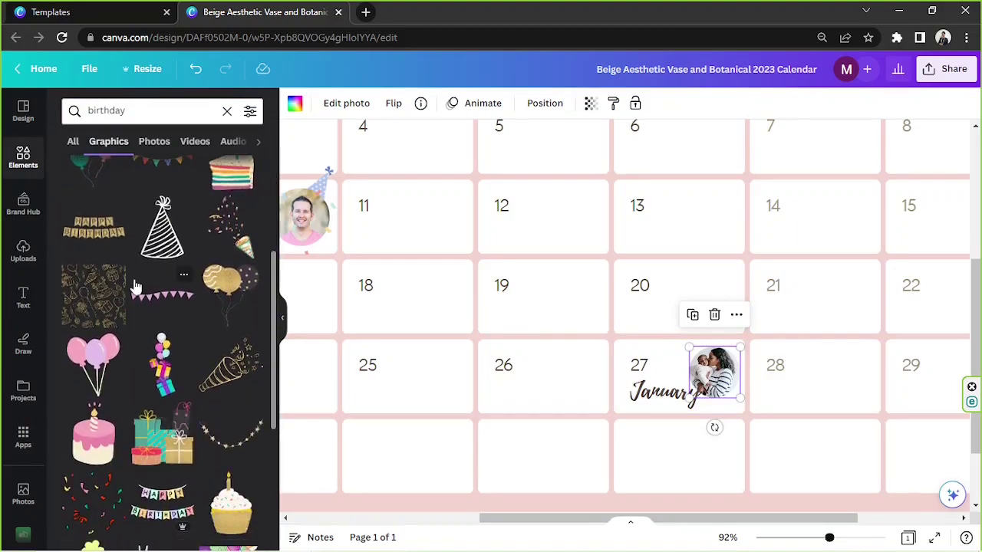
pyautogui.click(93, 368)
pyautogui.moveTo(598, 178); pyautogui.dragTo(703, 261)
pyautogui.moveTo(757, 201); pyautogui.dragTo(592, 394)
pyautogui.moveTo(564, 427); pyautogui.dragTo(690, 340)
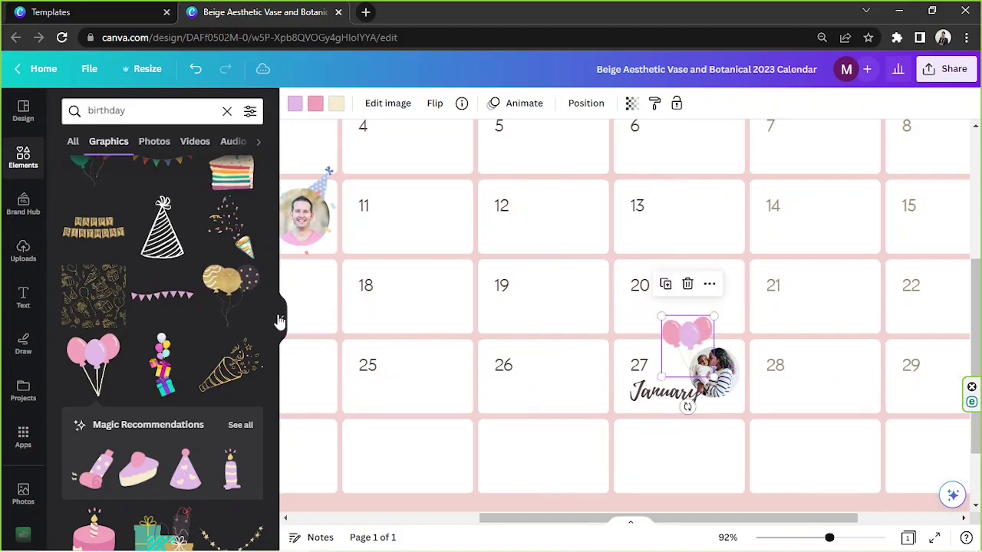
# Send the balloons one layer back and recolour their beige part dark brown #514441
pyautogui.click(586, 103)
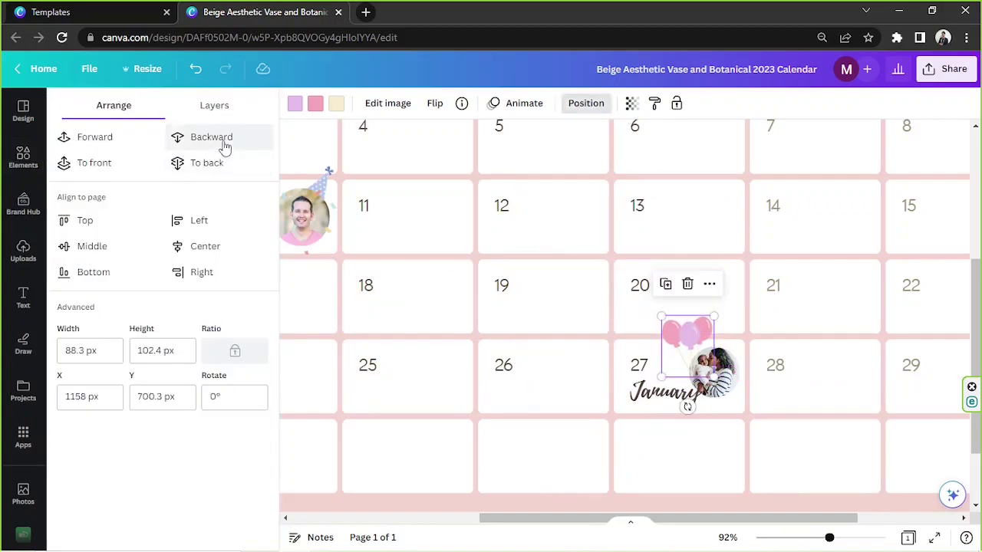
pyautogui.click(222, 138)
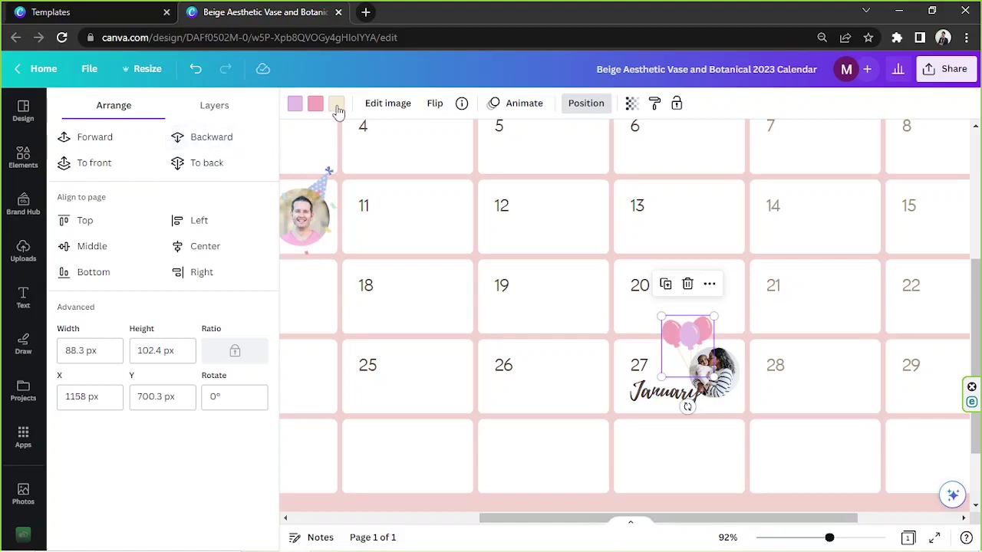
pyautogui.click(336, 104)
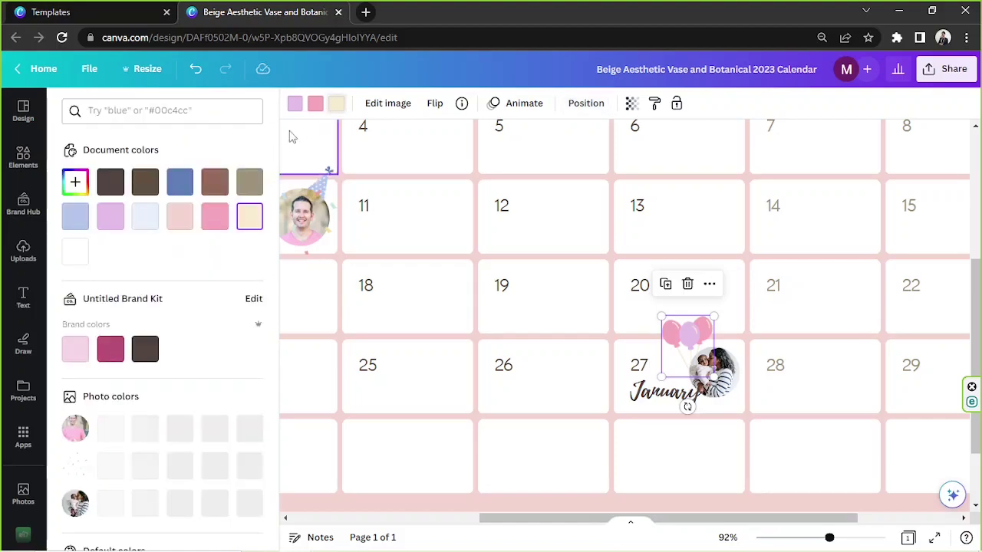
pyautogui.click(112, 182)
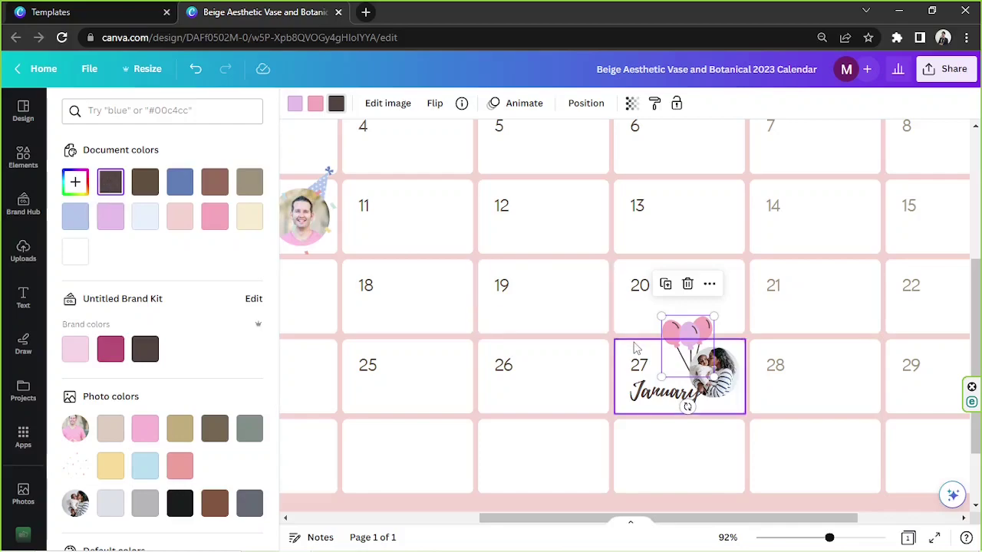
pyautogui.click(802, 395)
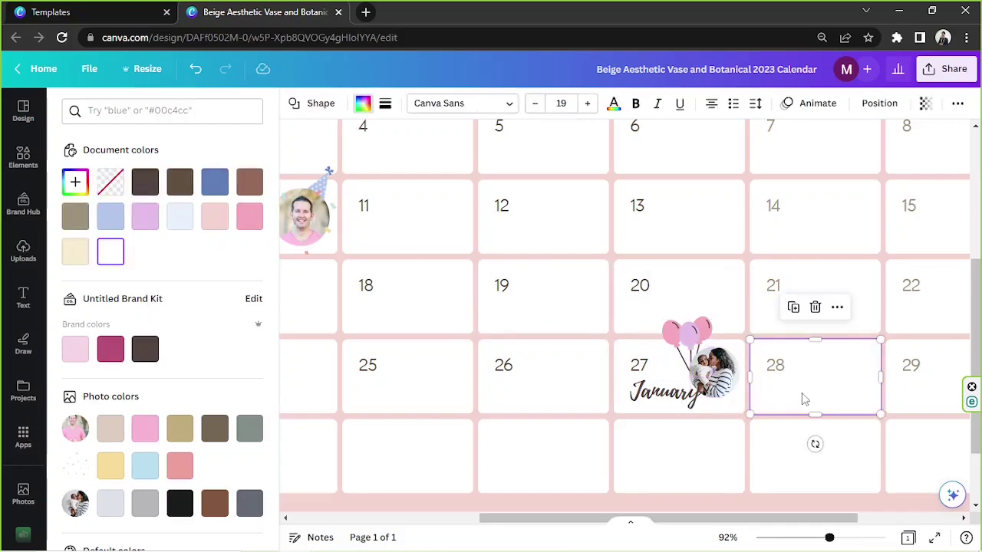
# Search elements for 'confe', try a pastel streamer confetti in cell 27, then delete it
pyautogui.click(17, 170)
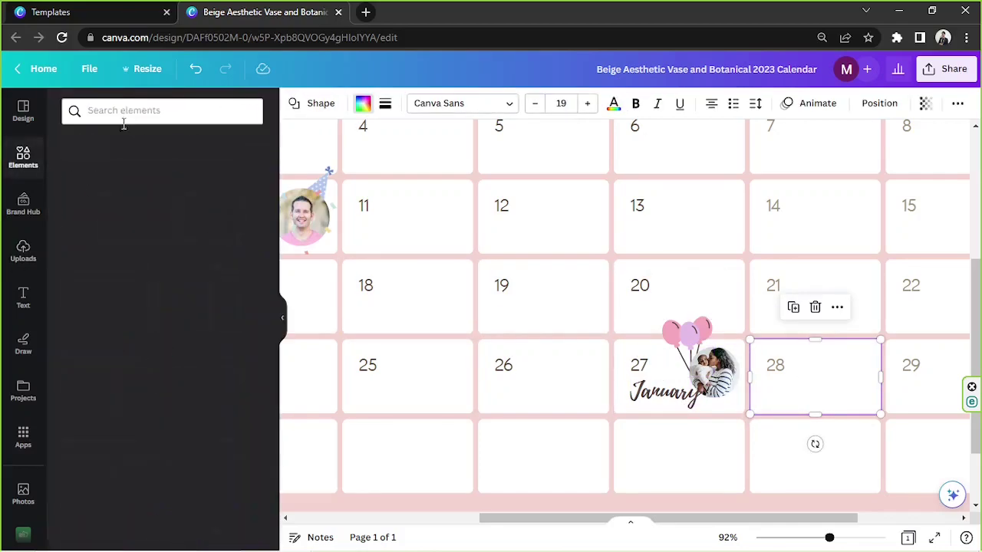
pyautogui.write('confetti')
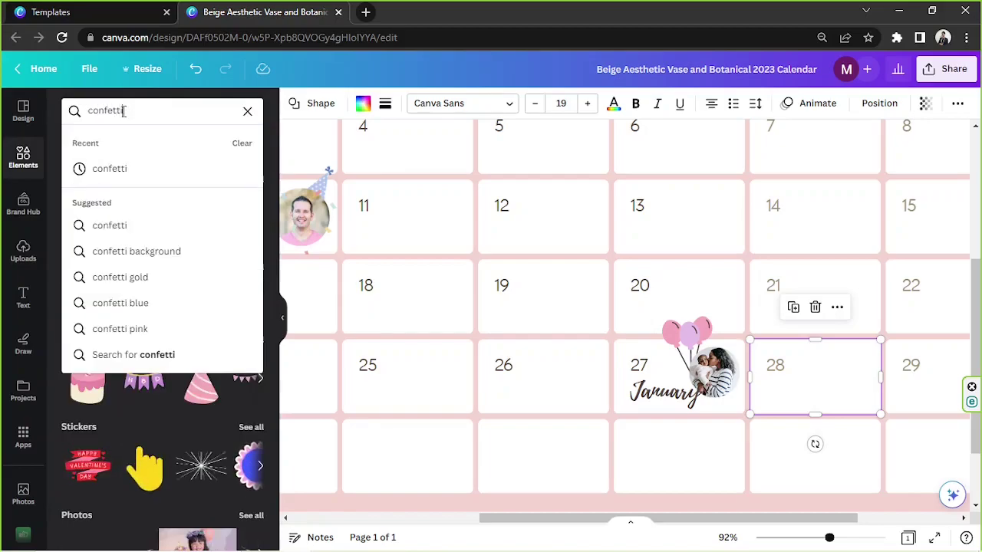
pyautogui.press('Return')
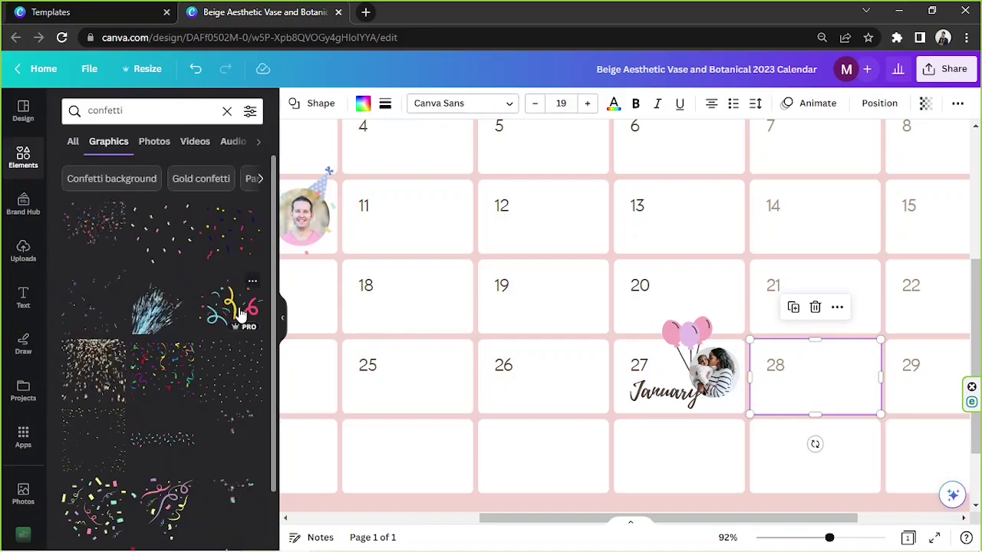
pyautogui.scroll(-2, 230, 307)
pyautogui.moveTo(222, 358); pyautogui.dragTo(657, 363)
pyautogui.moveTo(799, 269); pyautogui.dragTo(631, 434)
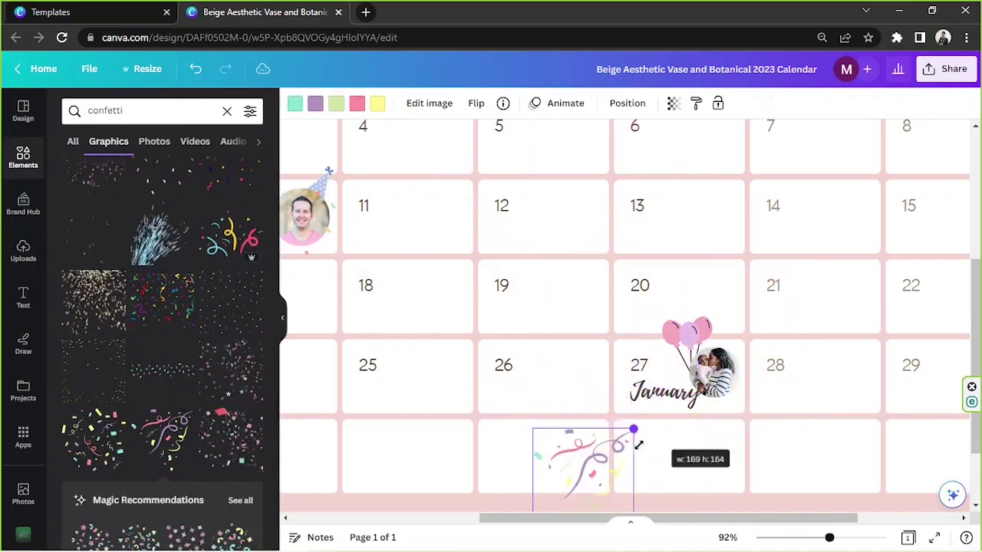
pyautogui.moveTo(578, 470); pyautogui.dragTo(648, 376)
pyautogui.moveTo(691, 408); pyautogui.dragTo(707, 434)
pyautogui.press('Delete')
# Add a swirl confetti to cell 27, rotated to 123° and tucked beside the January photo
pyautogui.scroll(-2, 192, 429)
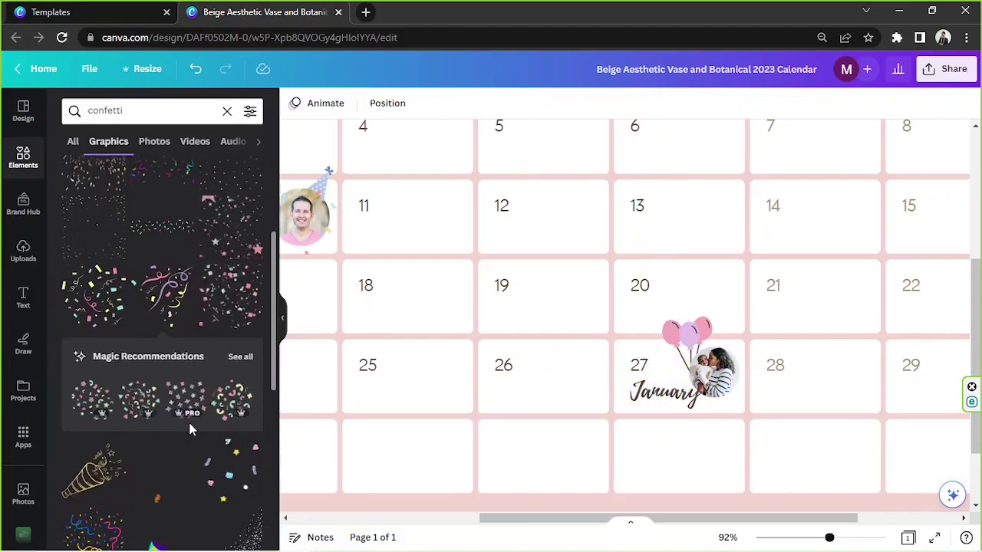
pyautogui.scroll(-5, 190, 425)
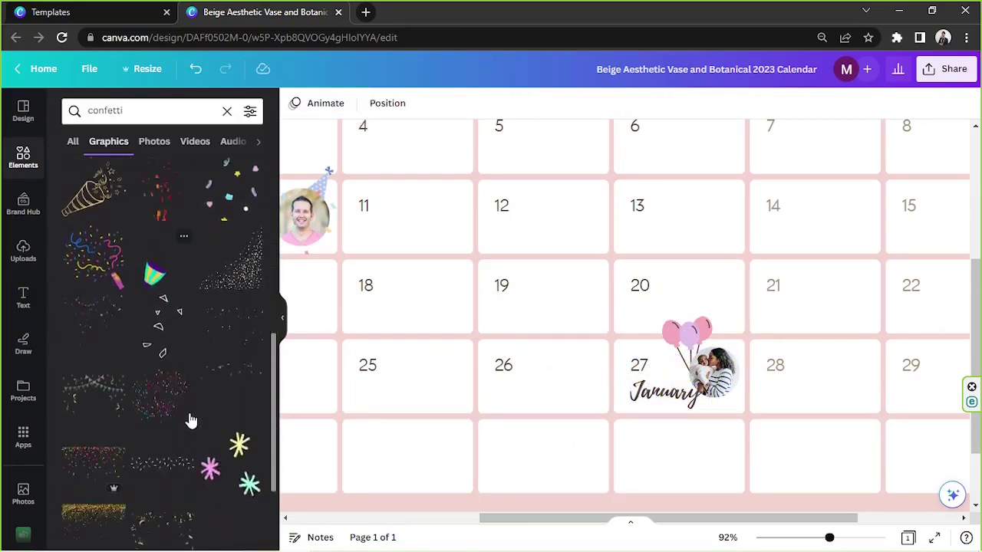
pyautogui.scroll(3, 189, 420)
pyautogui.click(92, 354)
pyautogui.moveTo(833, 450); pyautogui.dragTo(657, 373)
pyautogui.moveTo(626, 402); pyautogui.dragTo(736, 352)
pyautogui.click(586, 103)
pyautogui.click(813, 456)
pyautogui.moveTo(829, 537); pyautogui.dragTo(810, 538)
pyautogui.click(932, 285)
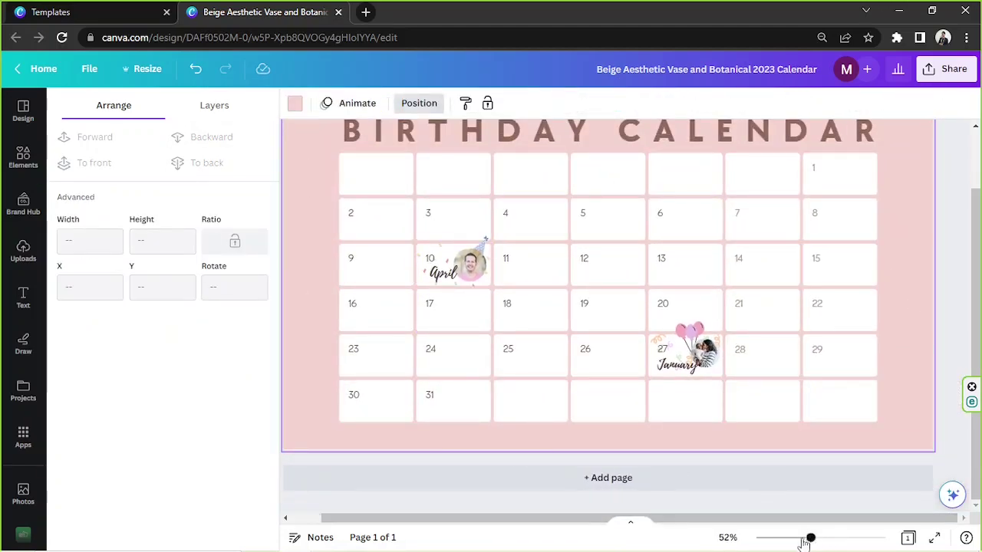
# Search 'birthday' graphics and place bunting along the top of the calendar
pyautogui.scroll(-3, 619, 237)
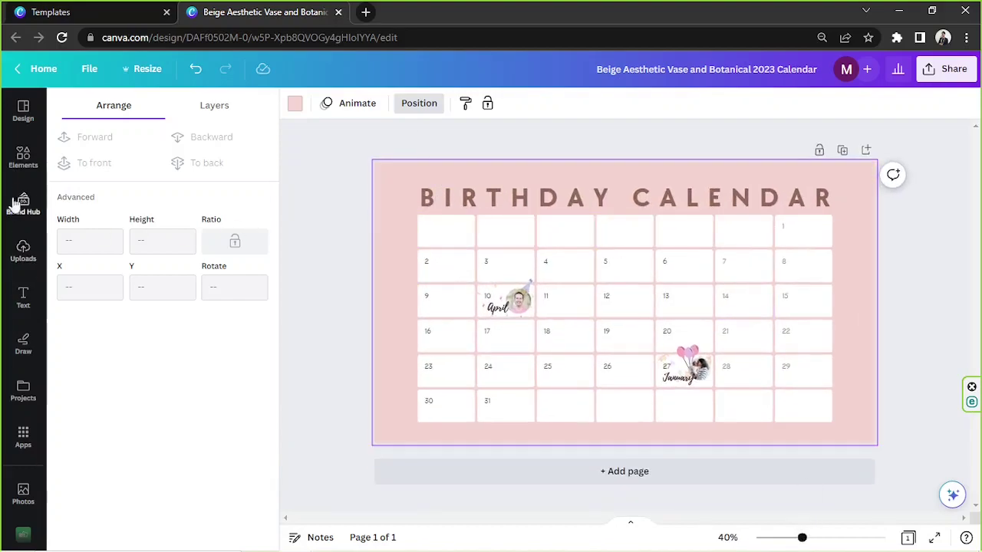
pyautogui.click(21, 157)
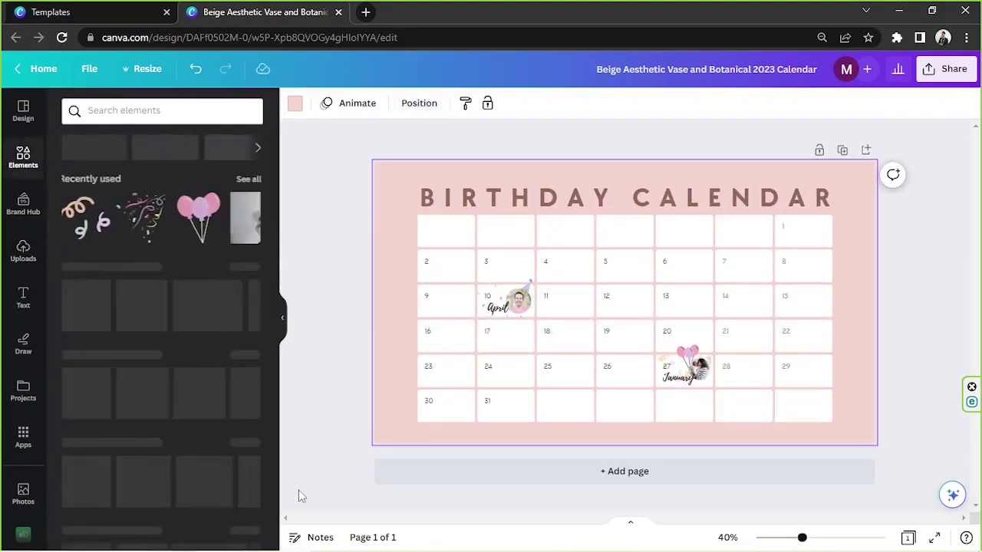
pyautogui.click(140, 113)
pyautogui.write('birthday')
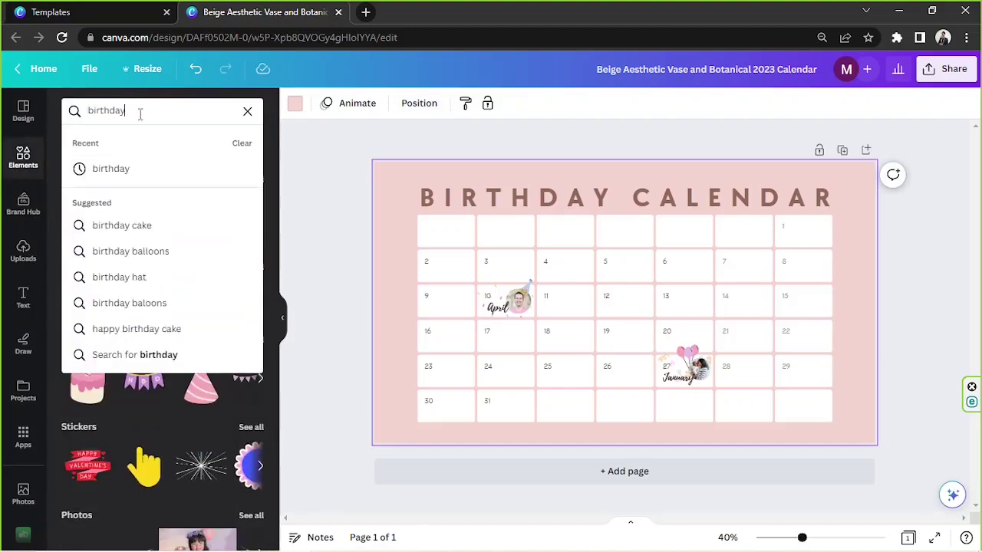
pyautogui.press('Return')
pyautogui.click(119, 146)
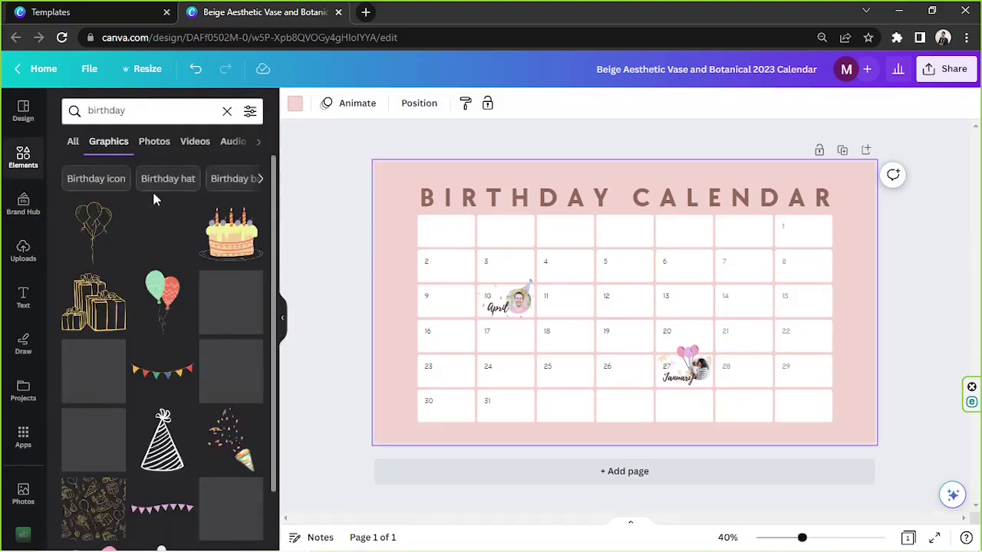
pyautogui.scroll(-5, 138, 344)
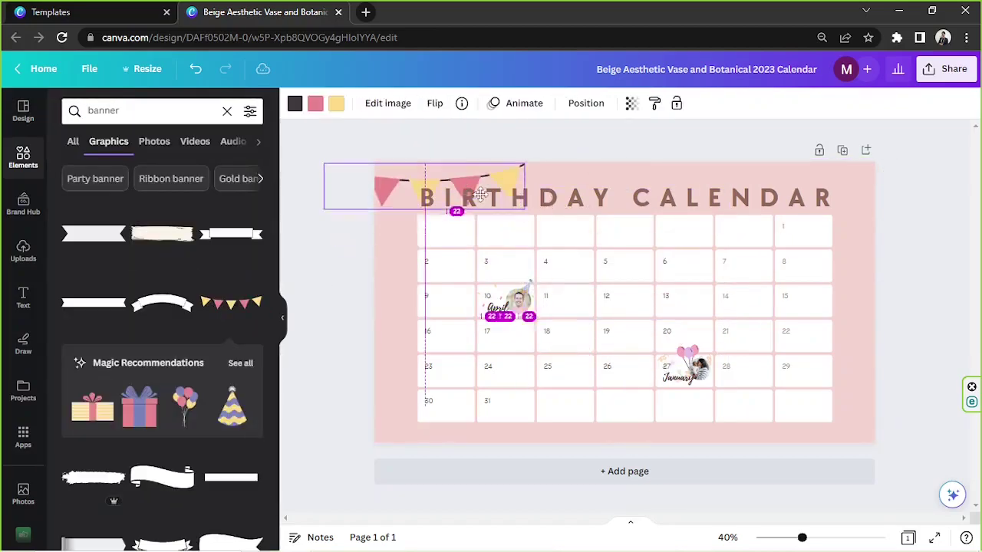
pyautogui.moveTo(449, 187); pyautogui.dragTo(644, 169)
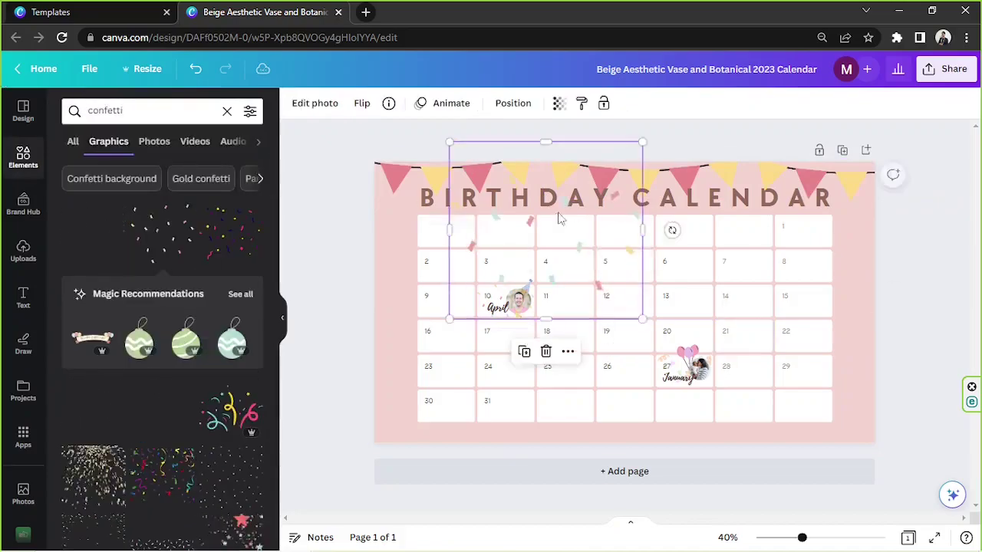
# Add confetti and a pink streamer, delete the full-page confetti overlay, and rotate the streamer right
pyautogui.click(513, 103)
pyautogui.click(23, 157)
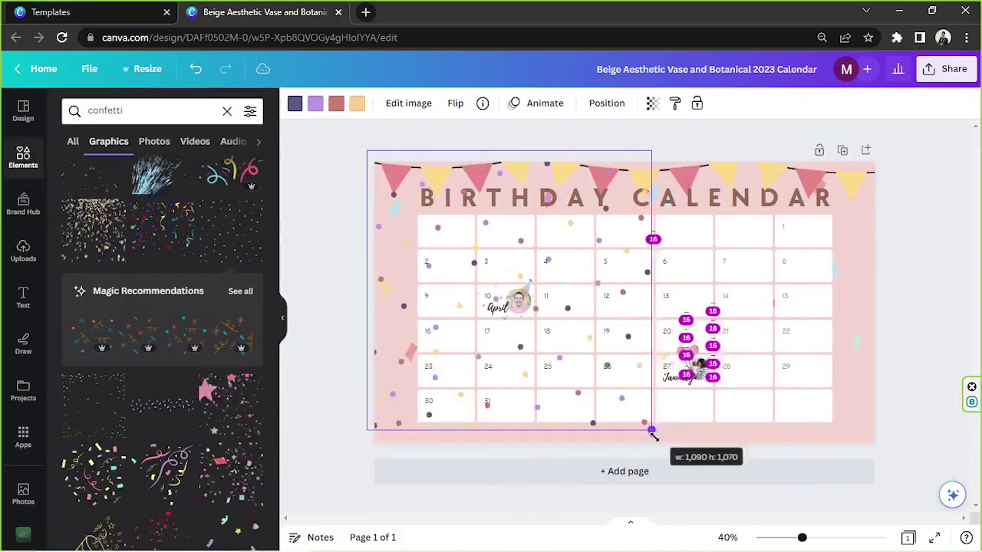
pyautogui.moveTo(171, 253); pyautogui.dragTo(841, 407)
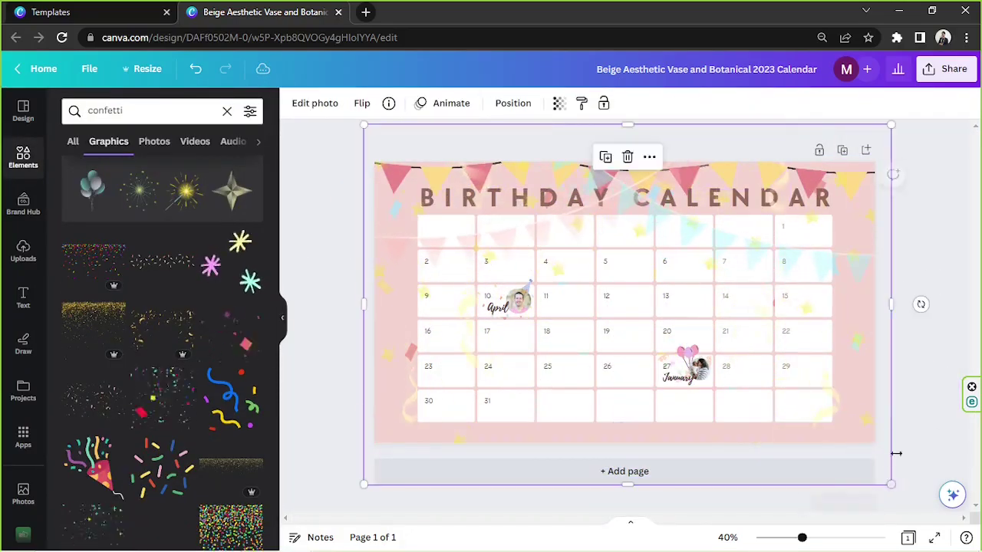
pyautogui.click(334, 200)
pyautogui.click(655, 191)
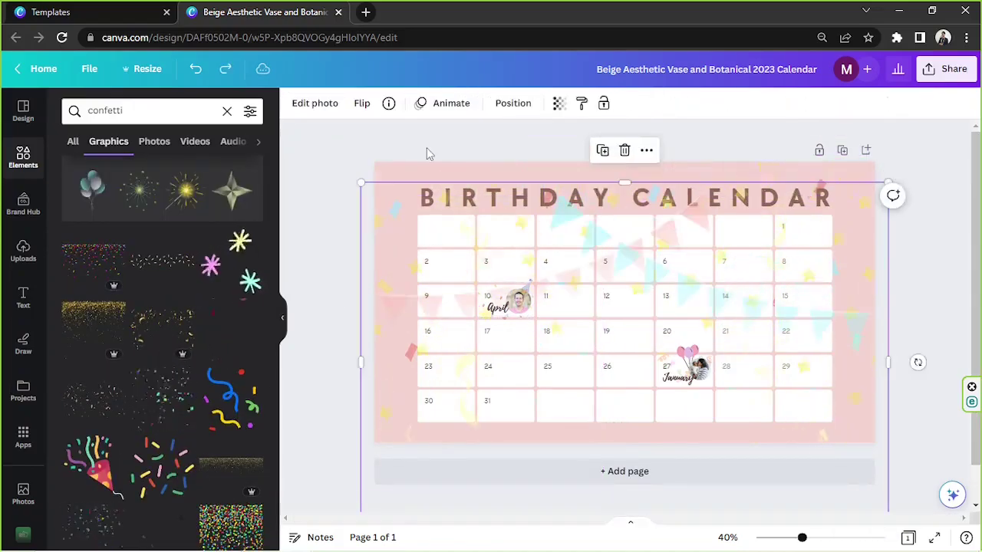
pyautogui.press('Delete')
pyautogui.scroll(-5, 169, 345)
pyautogui.moveTo(230, 368); pyautogui.dragTo(767, 313)
pyautogui.click(513, 108)
# Search elements for 'cake' and place a tiered cake at the page's bottom right
pyautogui.click(23, 157)
pyautogui.click(146, 111)
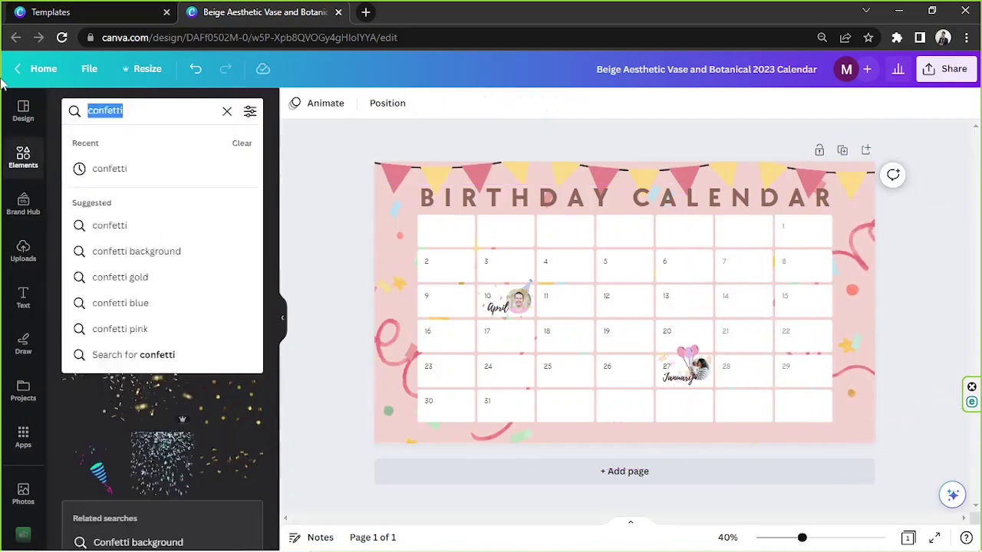
pyautogui.write('cake')
pyautogui.press('Return')
pyautogui.scroll(-3, 149, 190)
pyautogui.scroll(-3, 150, 190)
pyautogui.moveTo(227, 296); pyautogui.dragTo(828, 384)
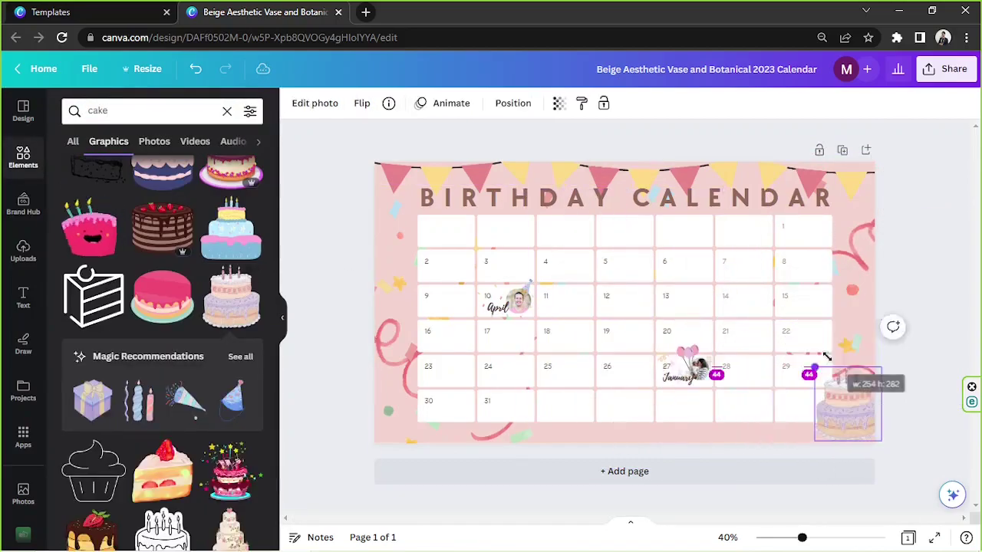
# Search 'balloons' and set the right-side streamer's transparency to 25
pyautogui.click(145, 111)
pyautogui.write('balloons')
pyautogui.press('Return')
pyautogui.scroll(-2, 194, 285)
pyautogui.scroll(-1, 194, 285)
pyautogui.click(863, 245)
pyautogui.click(558, 103)
pyautogui.moveTo(499, 156); pyautogui.dragTo(467, 156)
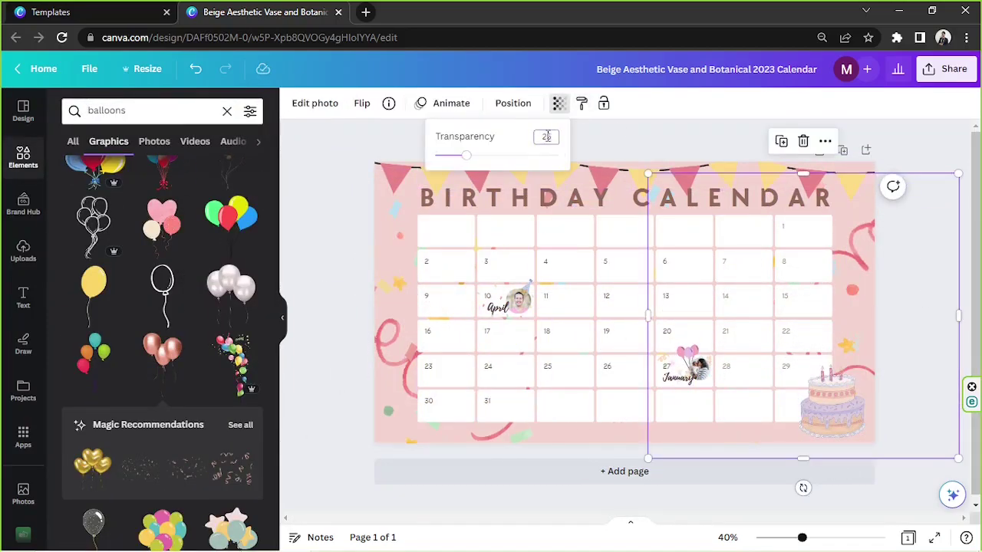
pyautogui.click(558, 103)
pyautogui.click(558, 103)
# Add a green-and-red balloon on the left edge, turn its red balloon pink, and enlarge it
pyautogui.click(558, 103)
pyautogui.scroll(-5, 192, 256)
pyautogui.moveTo(231, 495); pyautogui.dragTo(389, 299)
pyautogui.click(357, 103)
pyautogui.click(79, 250)
pyautogui.moveTo(419, 343); pyautogui.dragTo(438, 390)
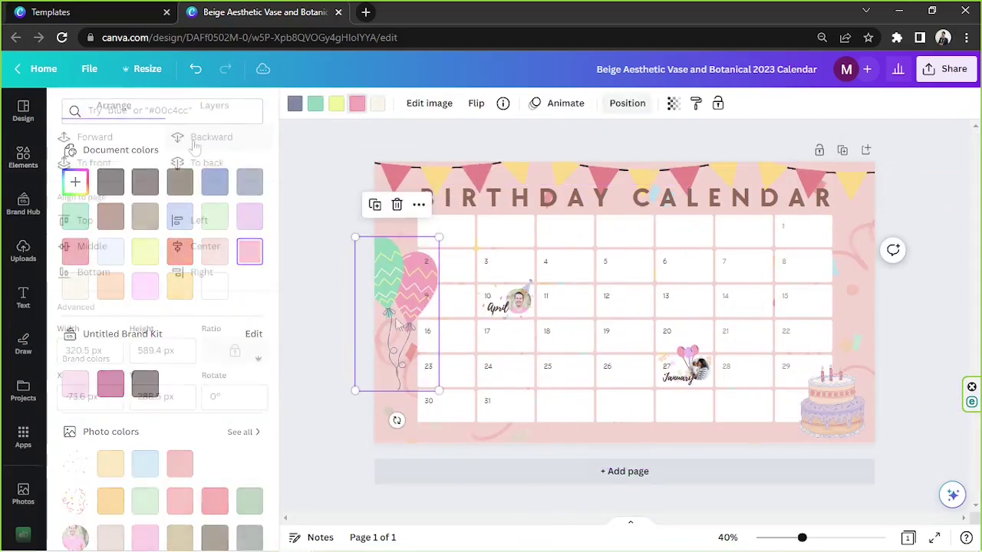
pyautogui.click(627, 102)
pyautogui.click(892, 249)
pyautogui.click(915, 212)
pyautogui.click(914, 206)
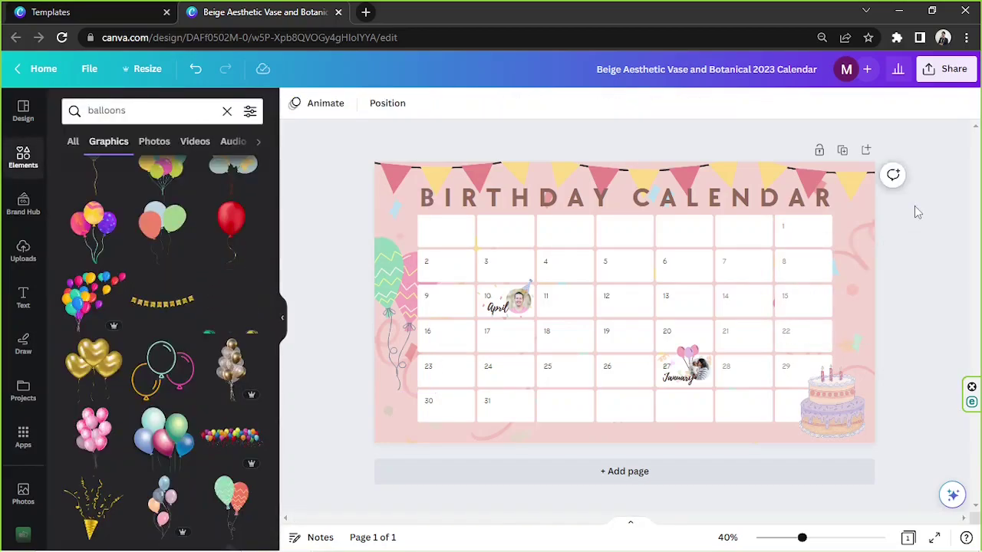
# In Share's download options, keep PDF Print as the file type, then close the panel
pyautogui.click(950, 76)
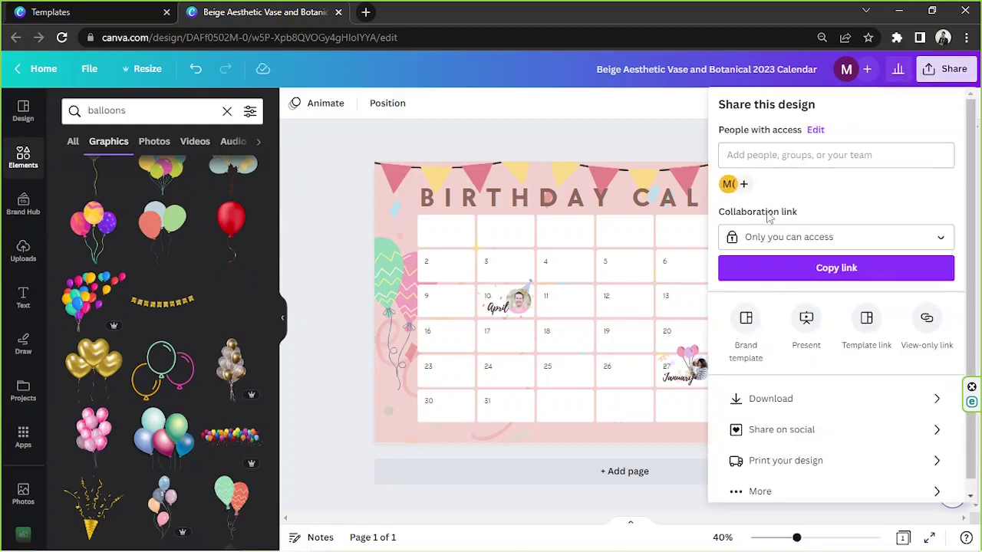
pyautogui.click(760, 388)
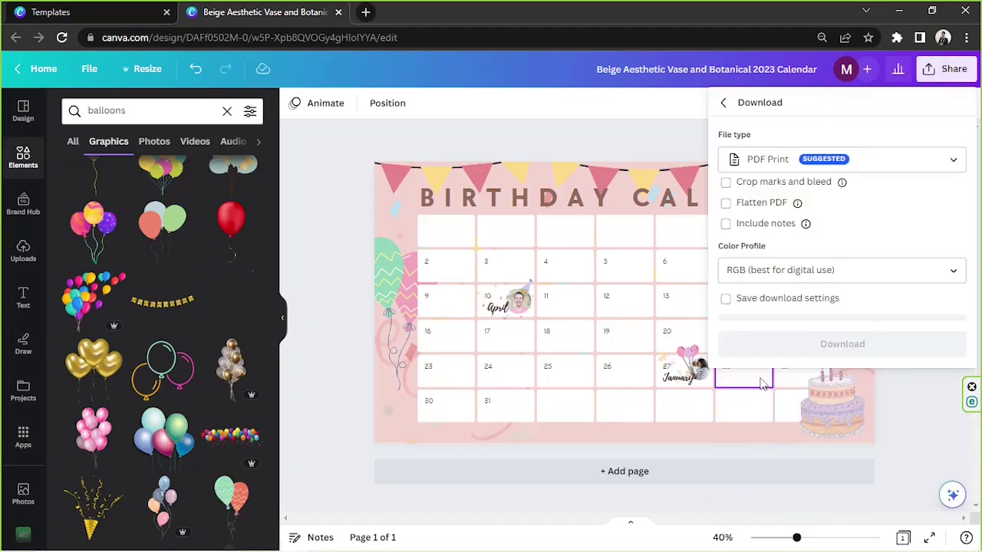
pyautogui.click(858, 163)
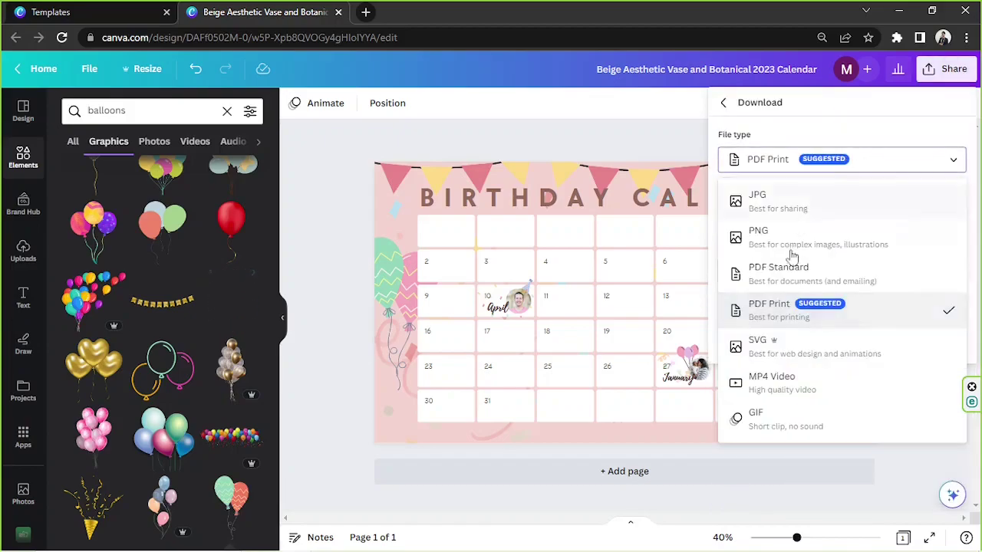
pyautogui.click(804, 165)
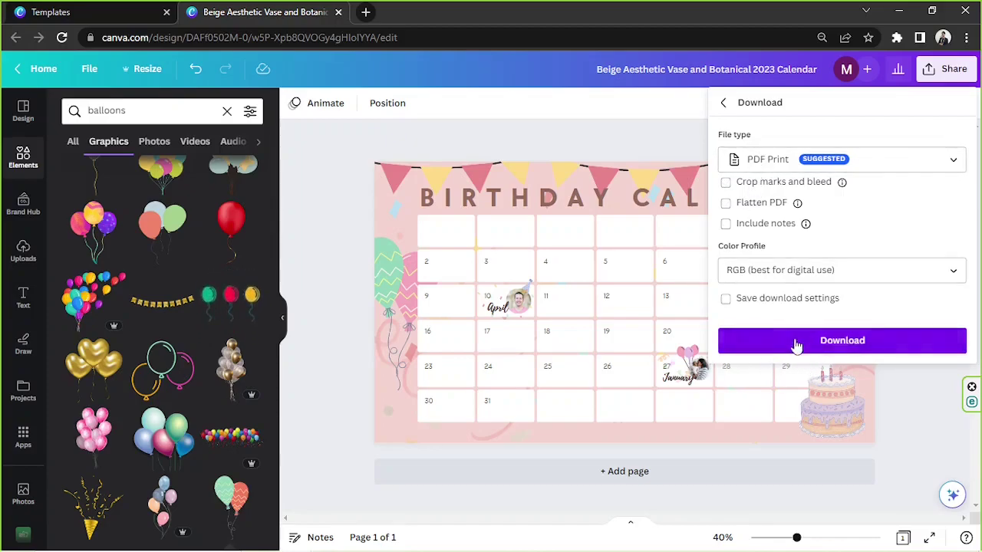
pyautogui.click(550, 133)
pyautogui.moveTo(343, 143)
pyautogui.mouseDown()
pyautogui.moveTo(940, 433)
pyautogui.moveTo(356, 140)
pyautogui.mouseUp()
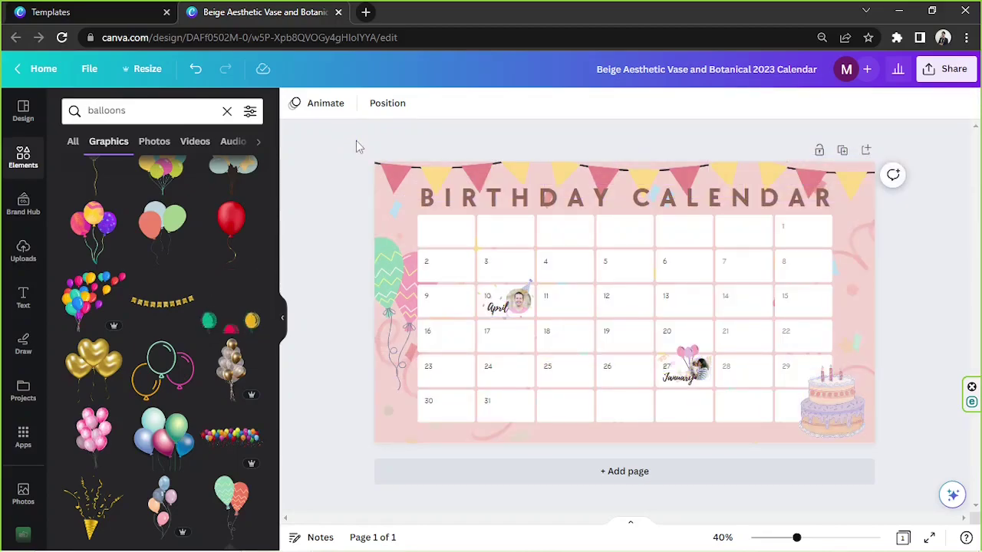